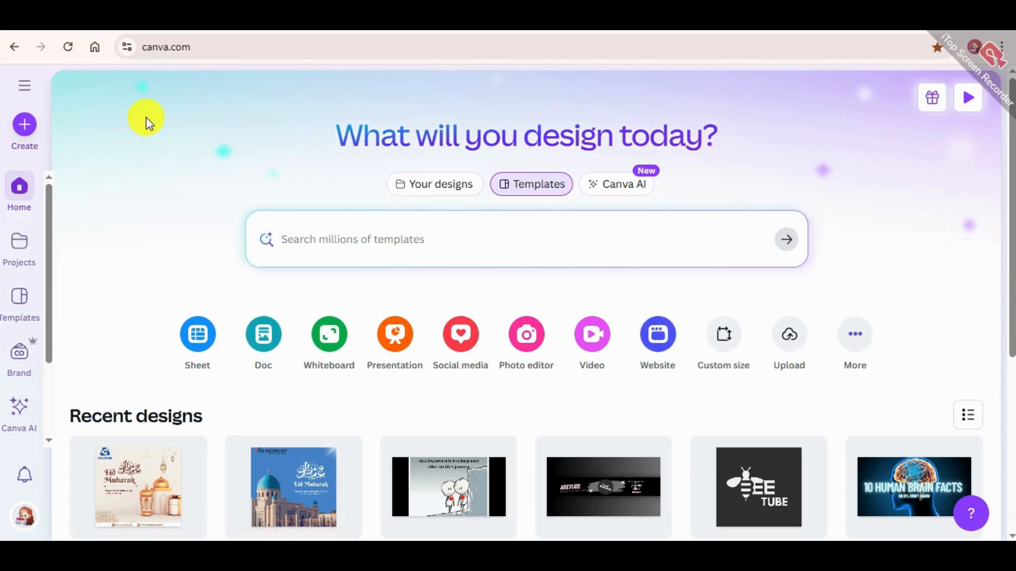
key(space)
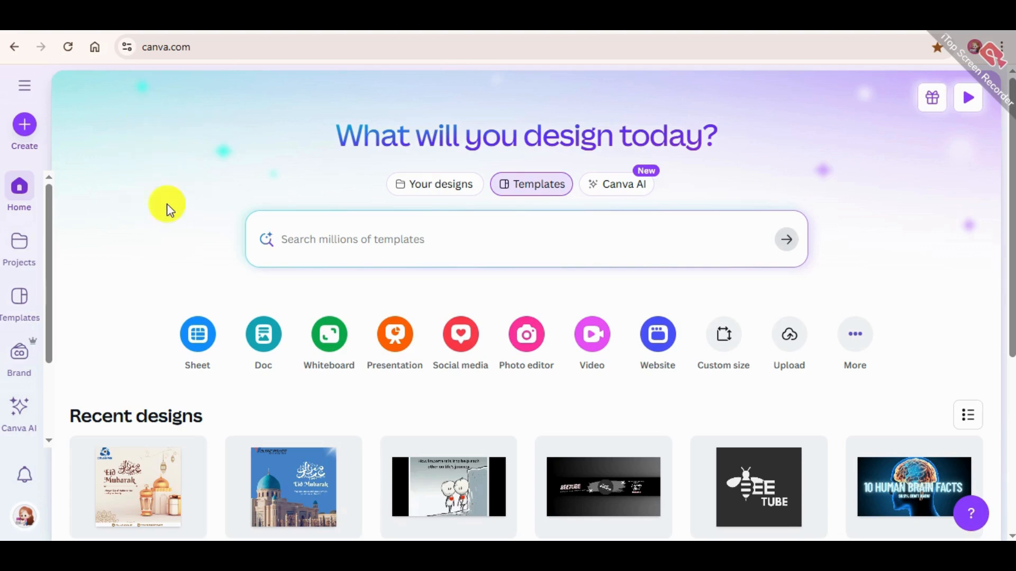
right_click(188, 143)
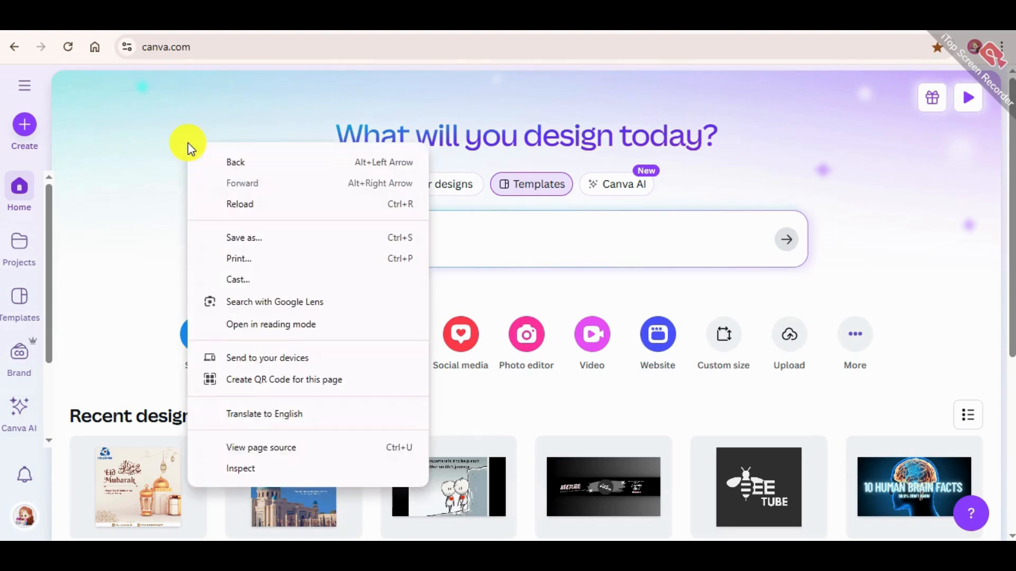
click(148, 135)
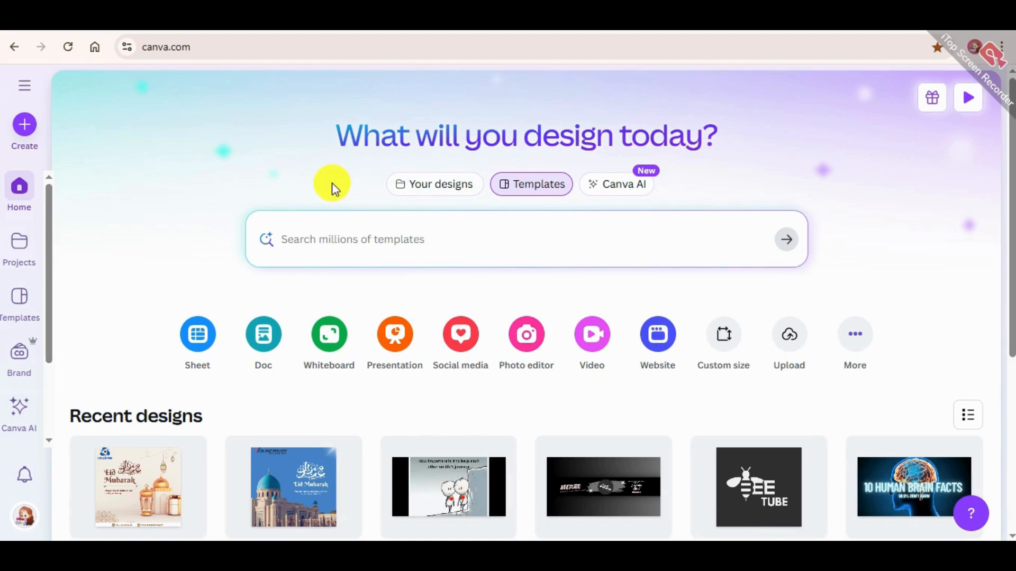
Search the design types for "poster" and create a blank Poster (Portrait A2) design
click(24, 127)
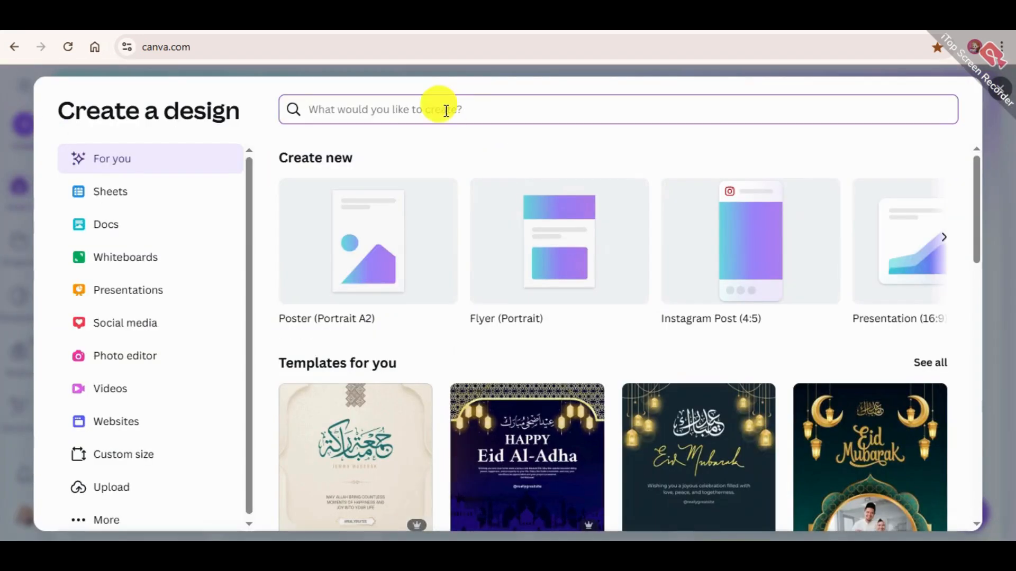
text(poster)
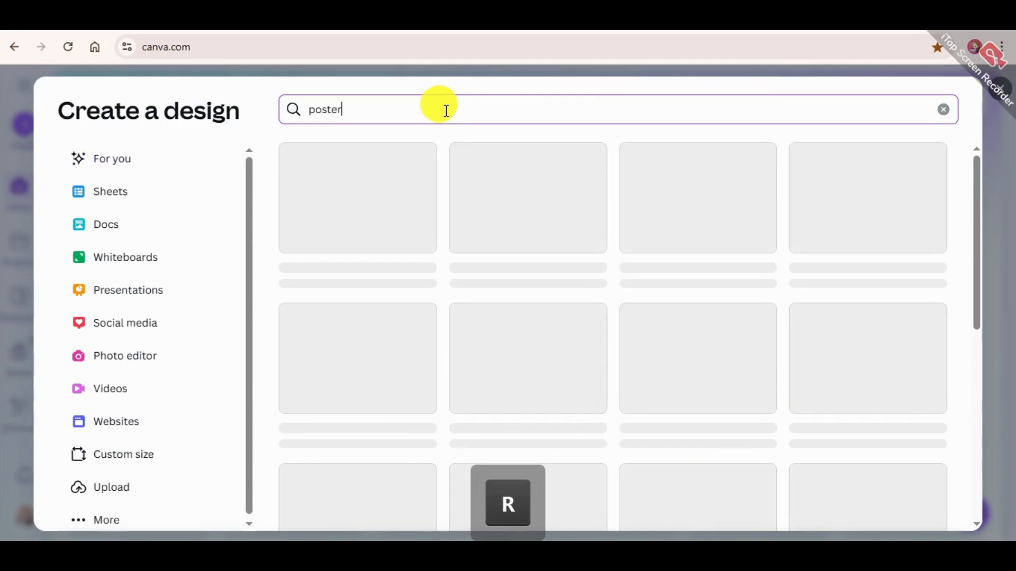
key(Return)
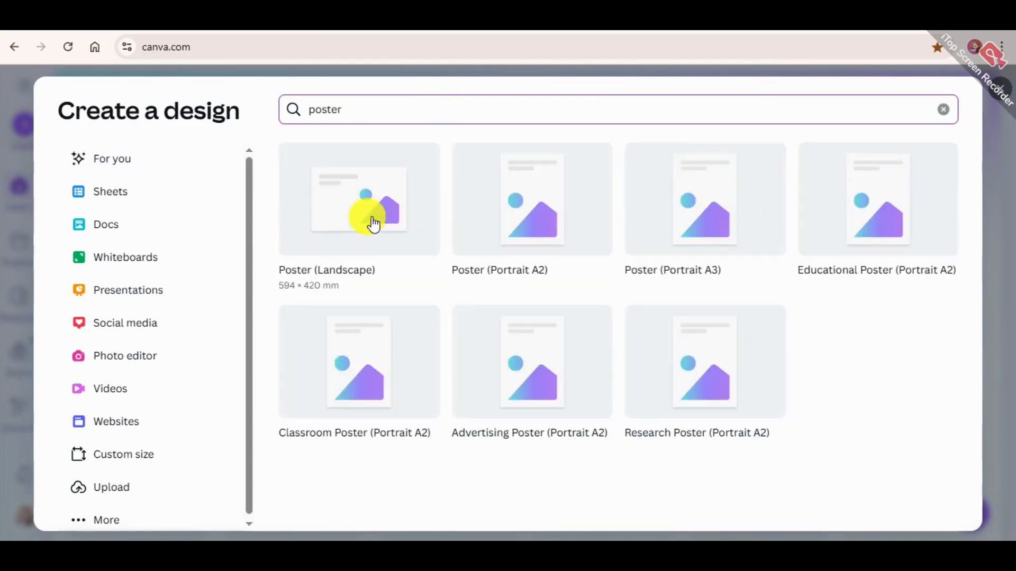
click(487, 221)
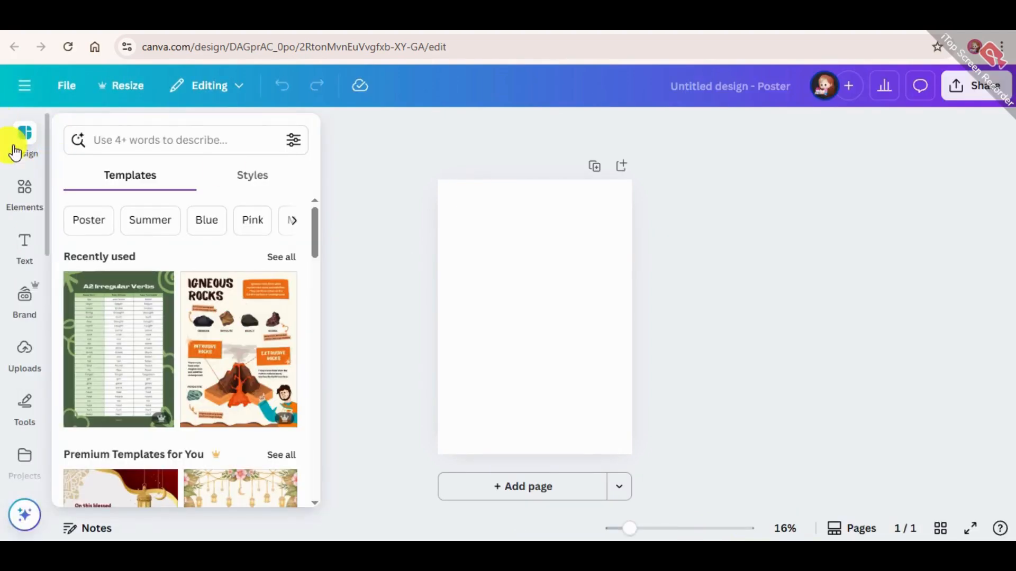
Search the elements library for "purple background"
click(23, 188)
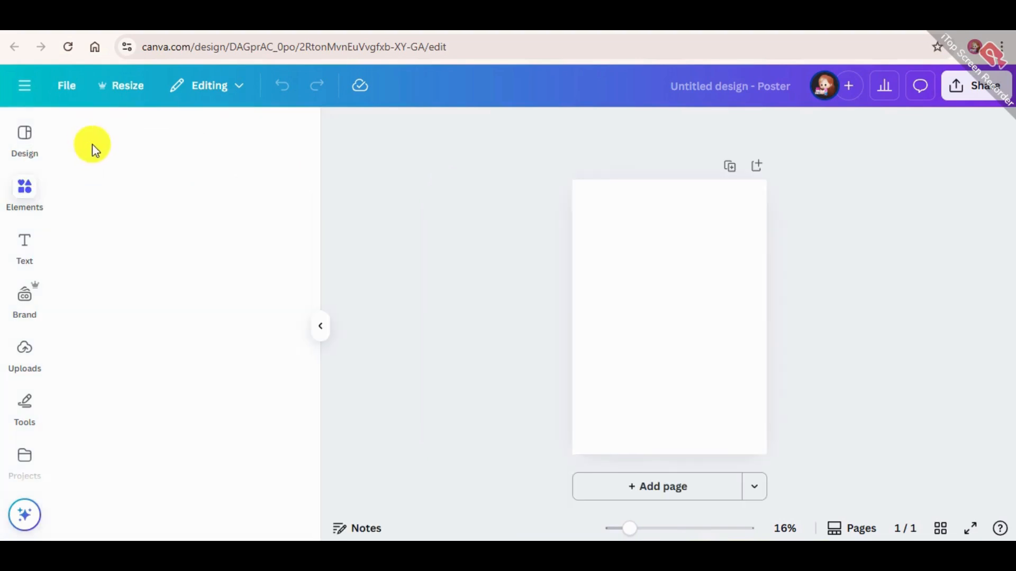
click(104, 135)
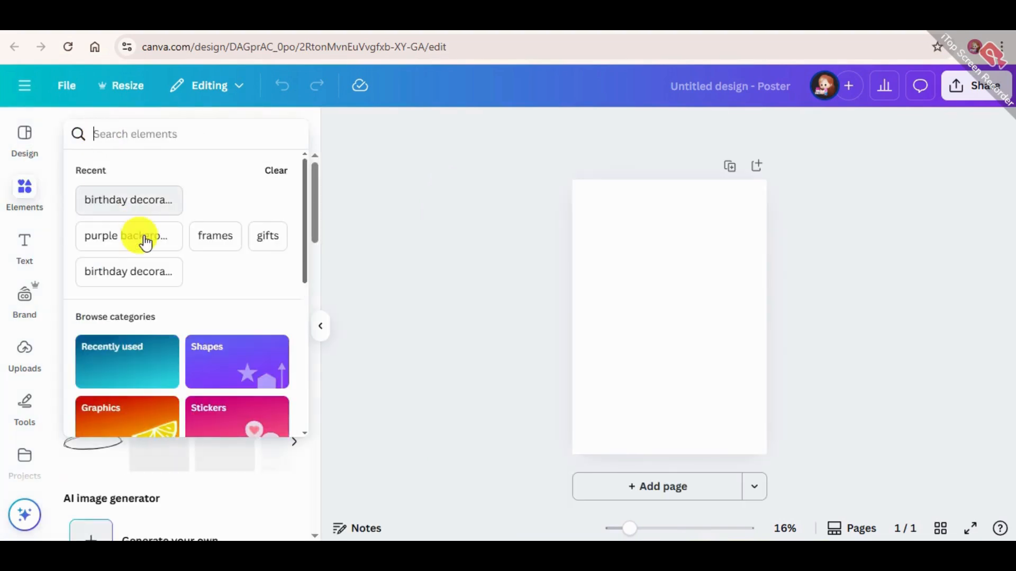
text(pu)
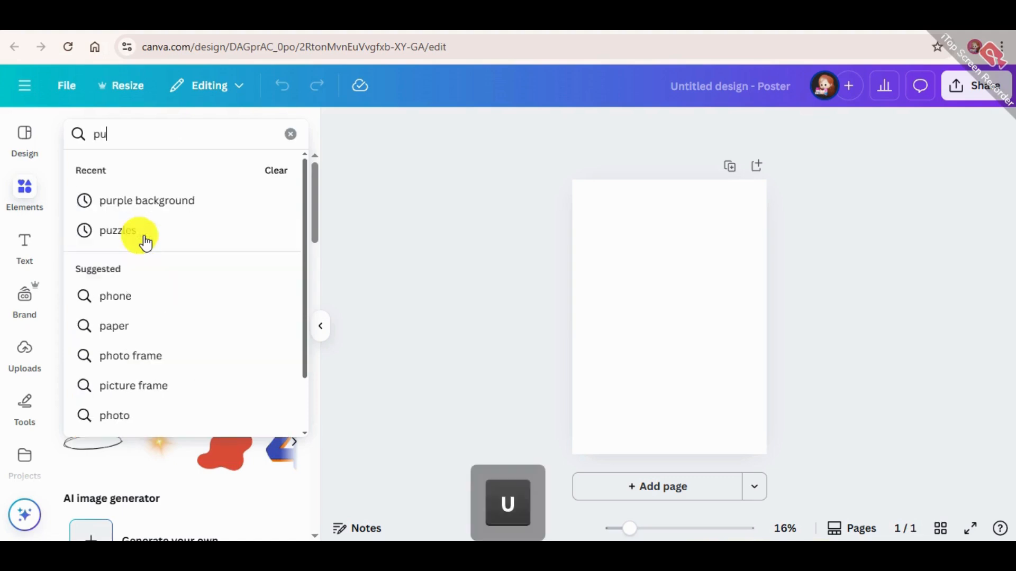
text(rple )
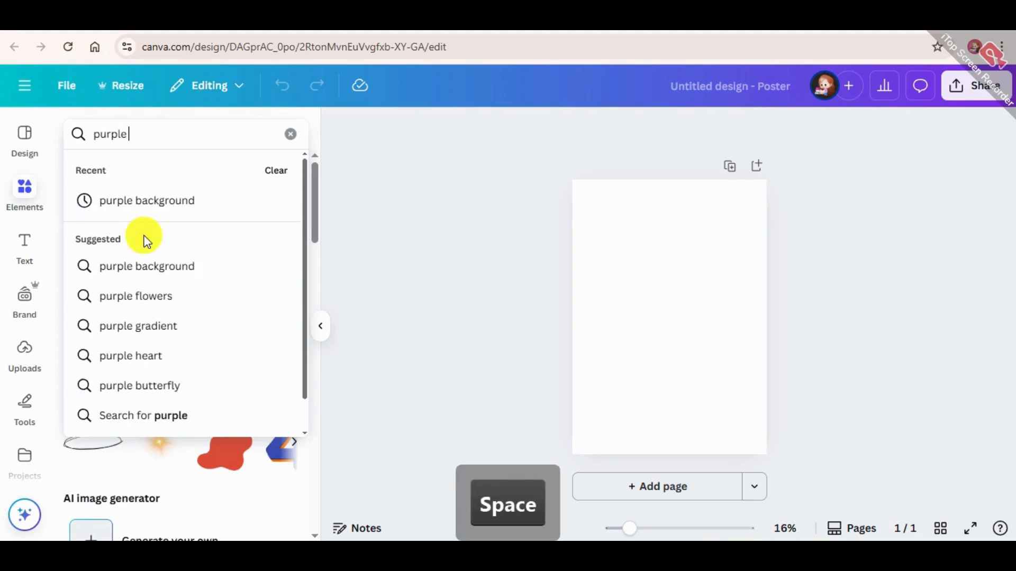
text(b)
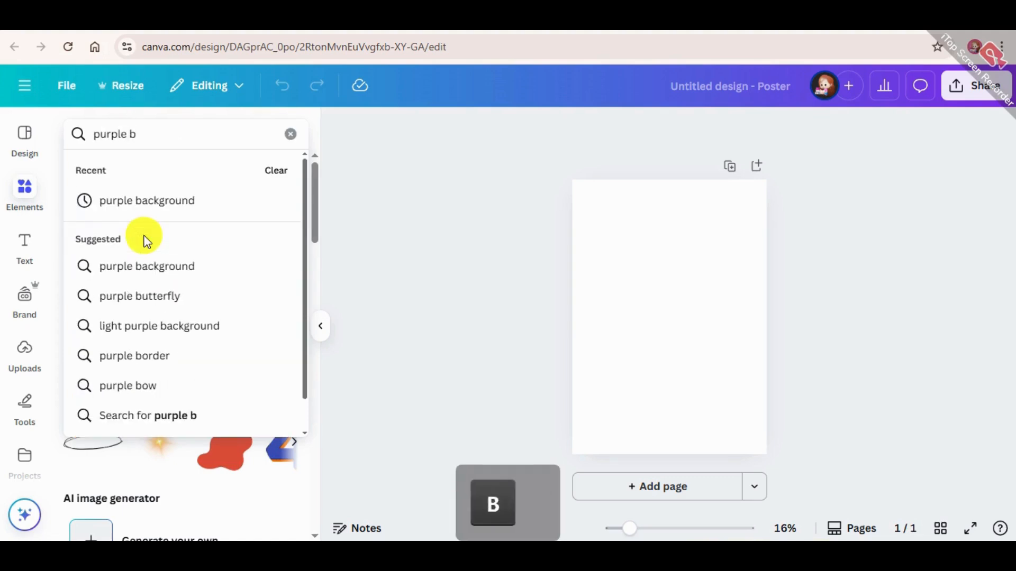
click(165, 205)
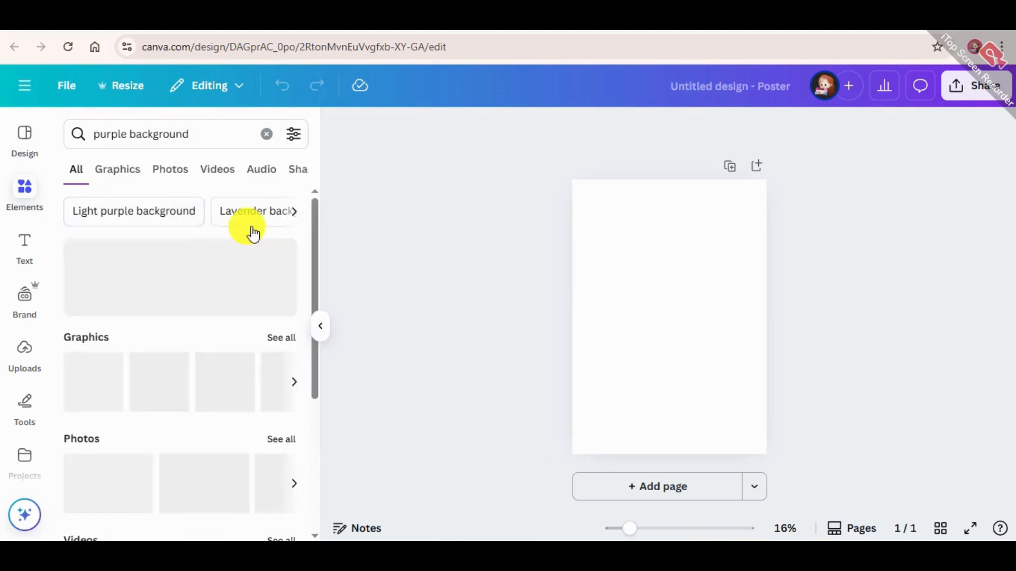
Examine the purple background results by category: graphics, photos, videos, audio, frames and mockups
click(115, 169)
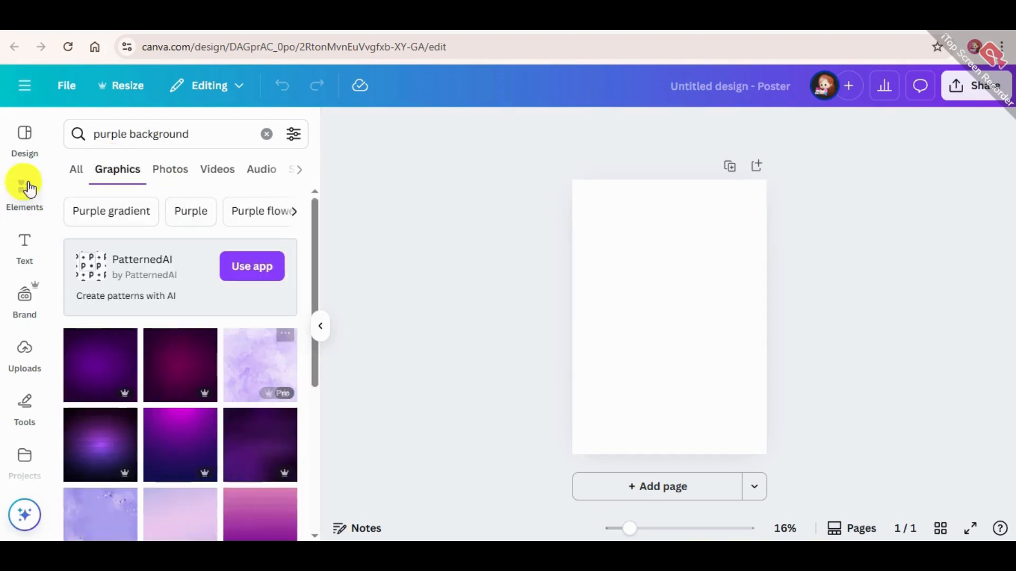
scroll(164, 367, down, 5)
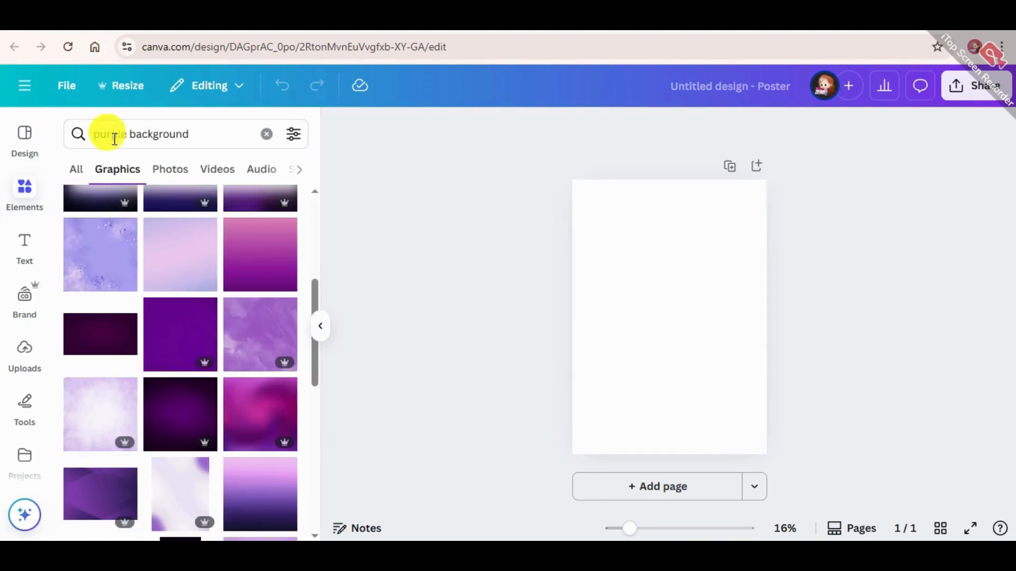
click(152, 169)
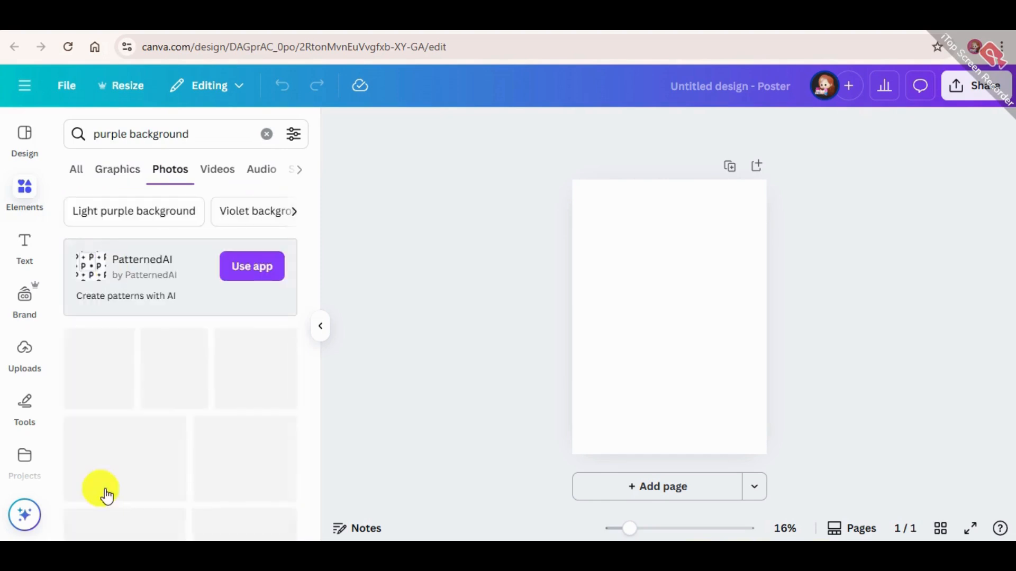
scroll(165, 451, down, 4)
click(214, 175)
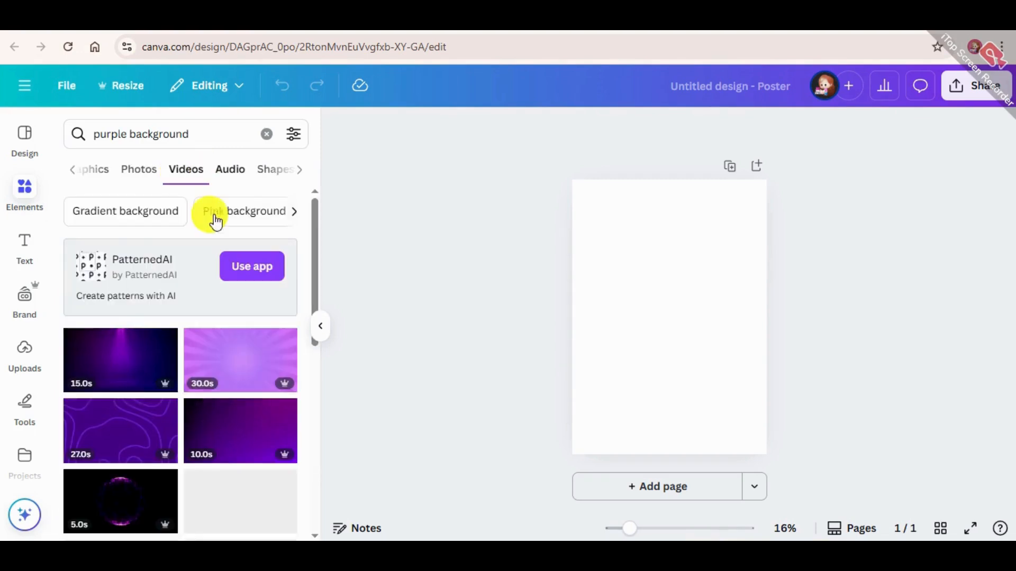
scroll(137, 425, down, 2)
scroll(136, 425, down, 1)
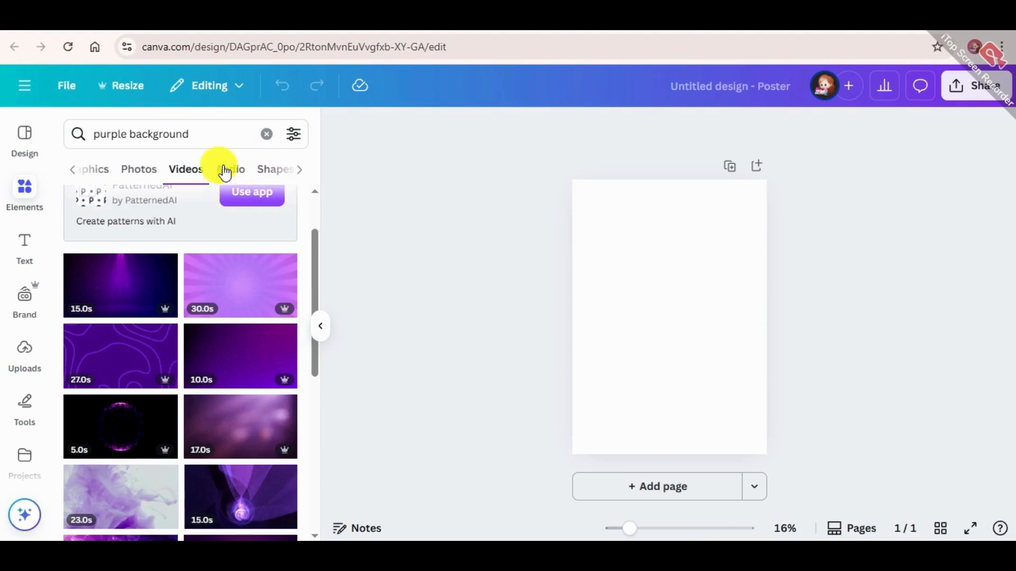
scroll(199, 267, up, 2)
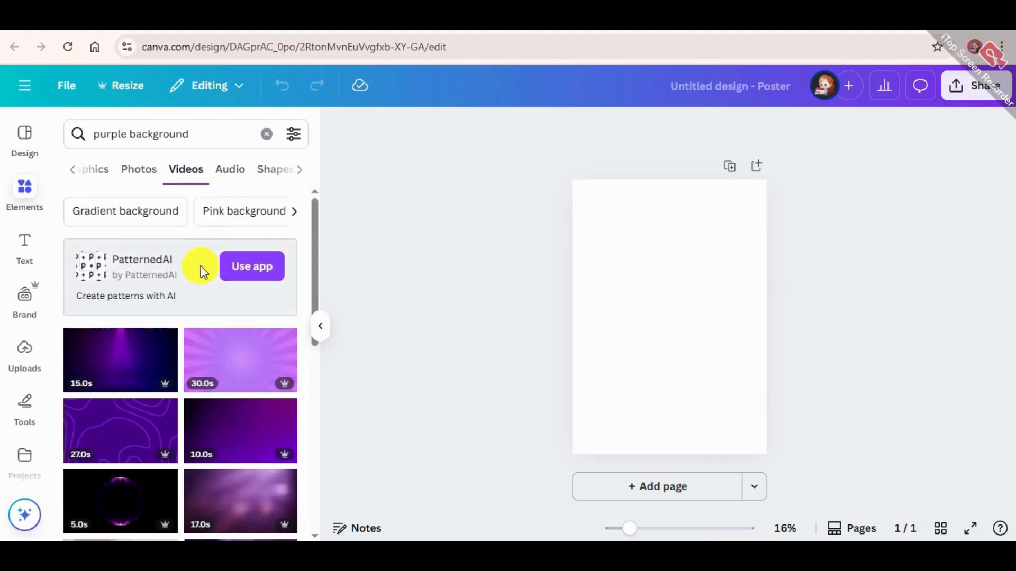
click(229, 171)
click(296, 169)
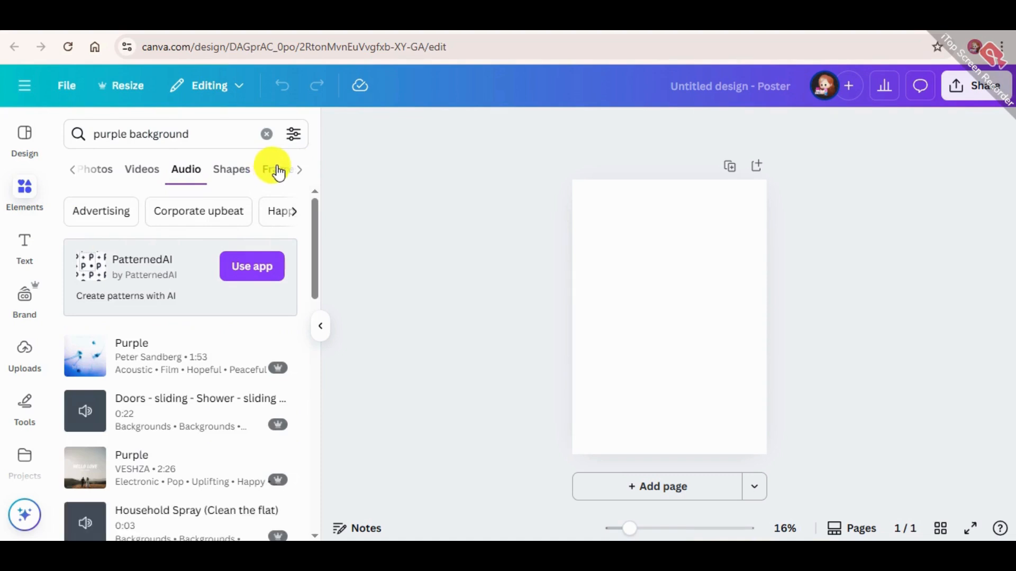
click(274, 170)
click(132, 172)
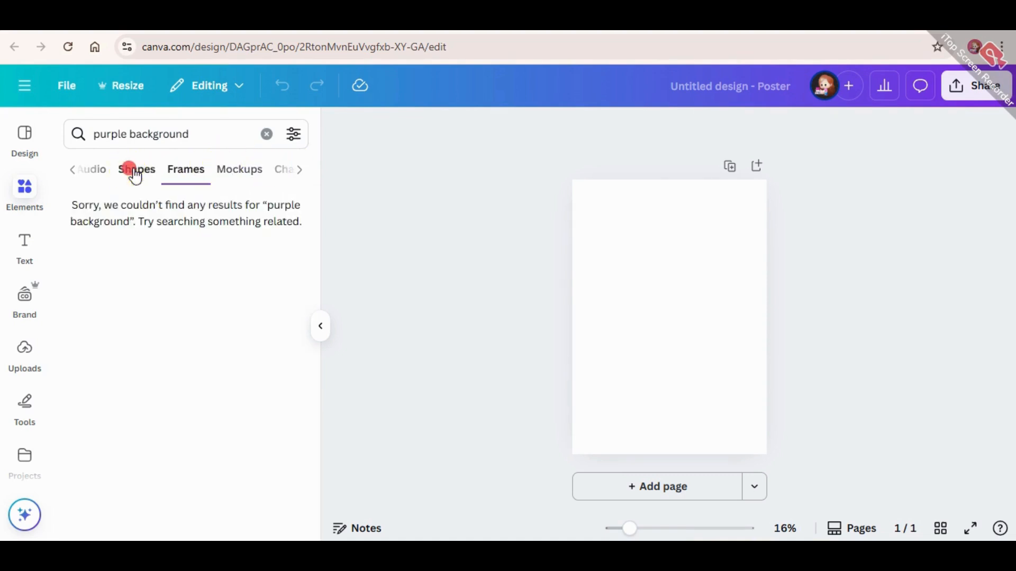
click(273, 171)
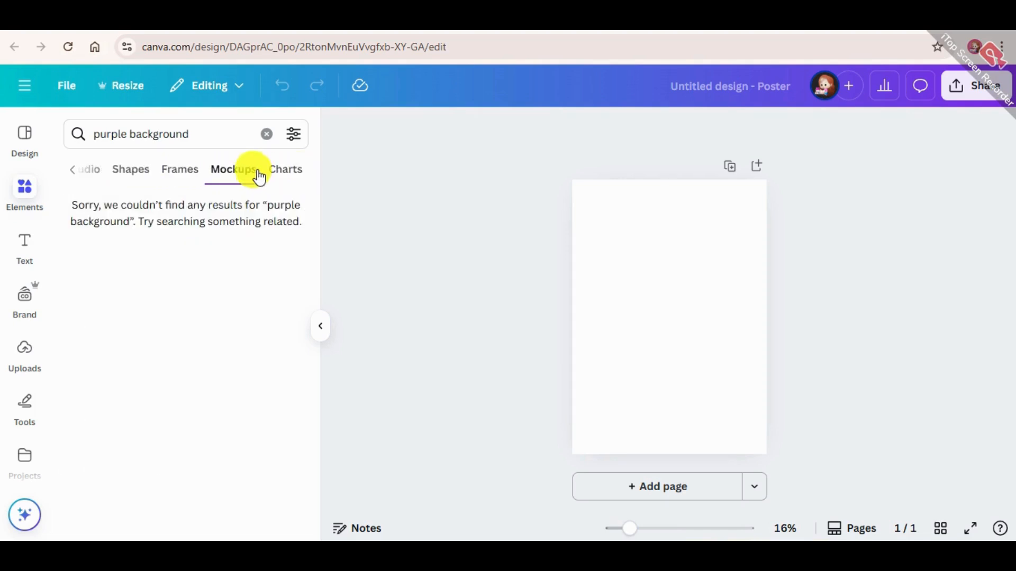
click(74, 175)
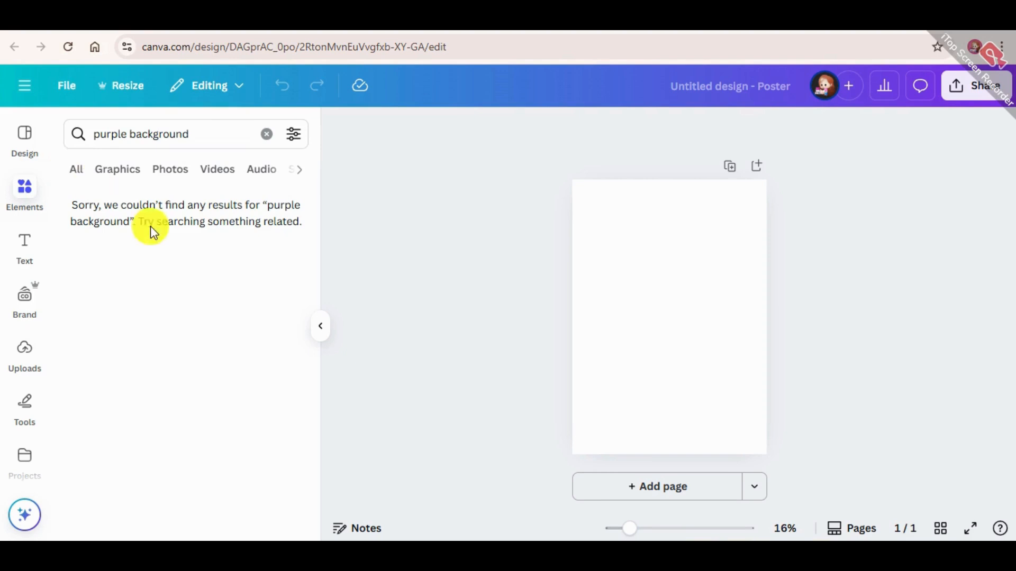
Add the blue-and-pink watercolor graphic from the purple background results to the page and set it as the page background
click(135, 174)
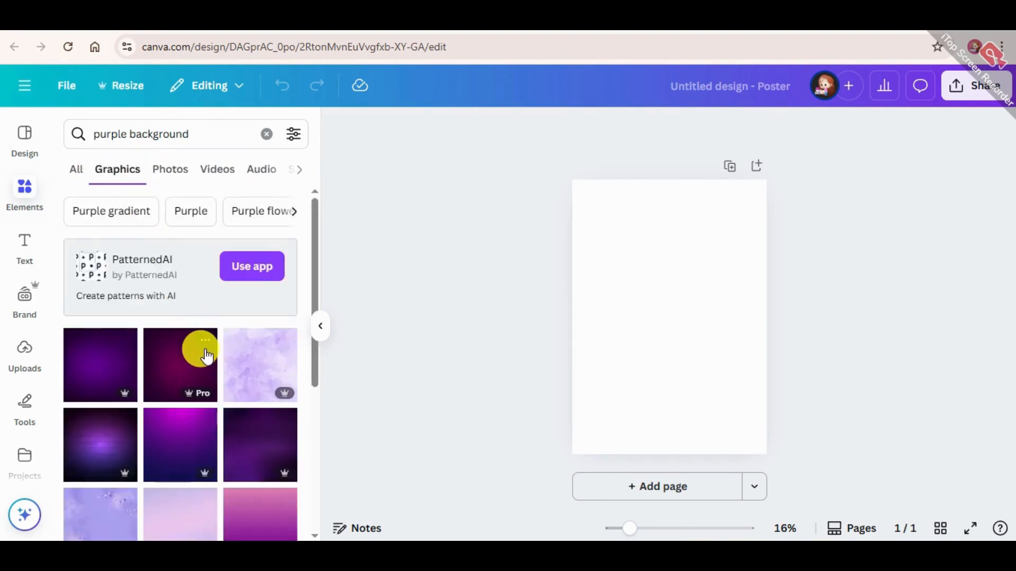
scroll(202, 381, down, 3)
scroll(201, 418, down, 5)
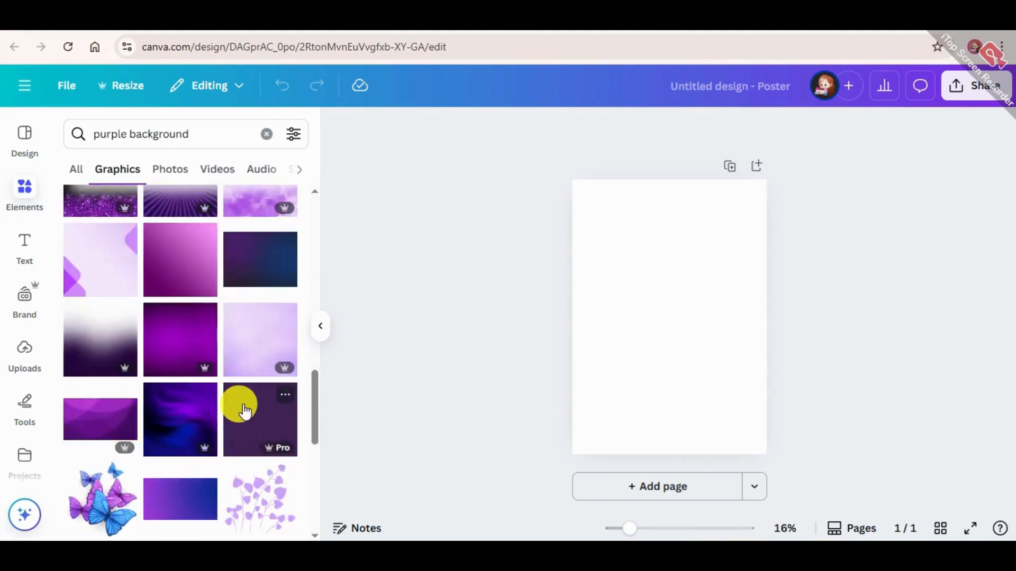
scroll(265, 423, down, 5)
scroll(263, 477, down, 2)
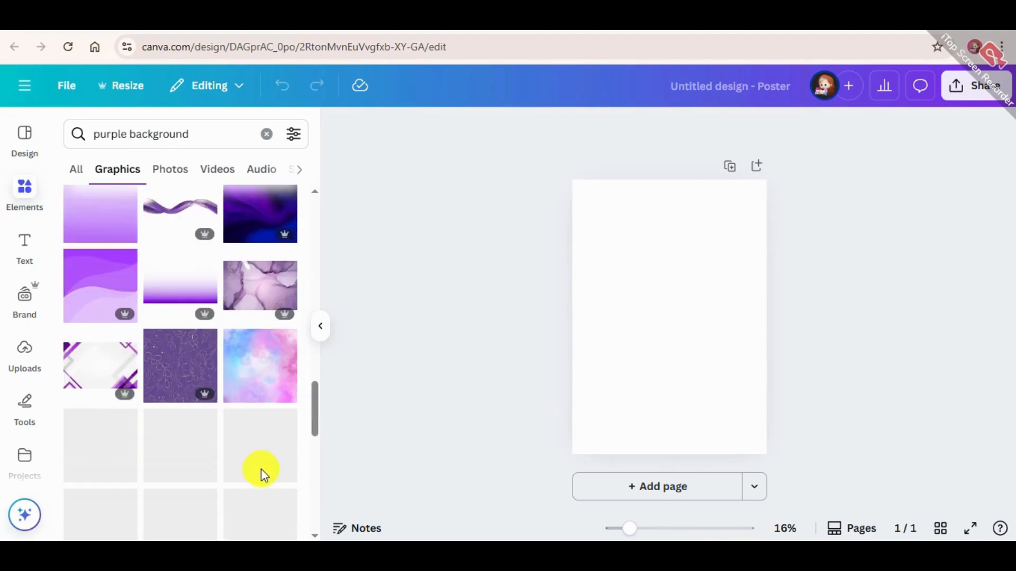
click(256, 385)
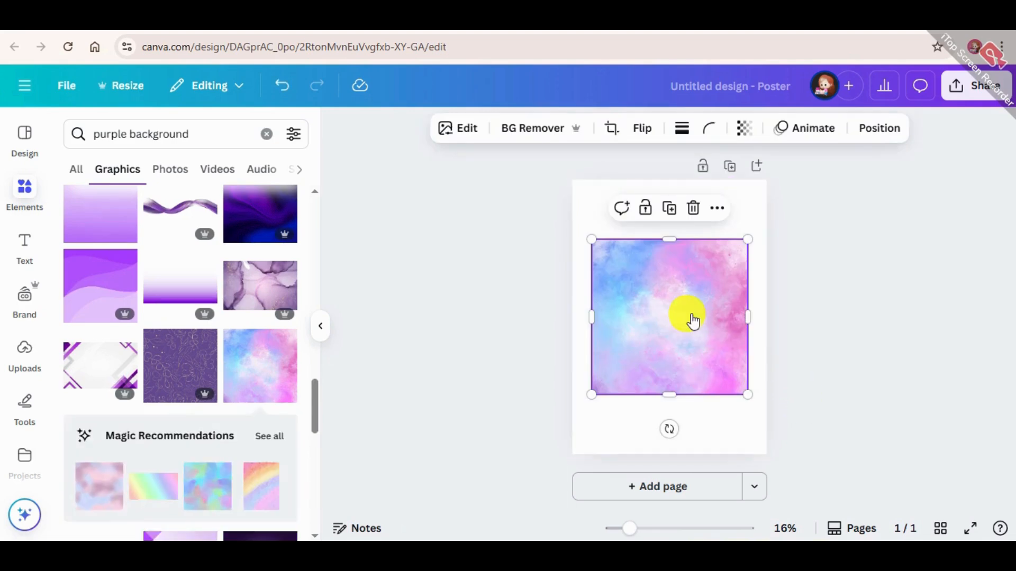
right_click(692, 318)
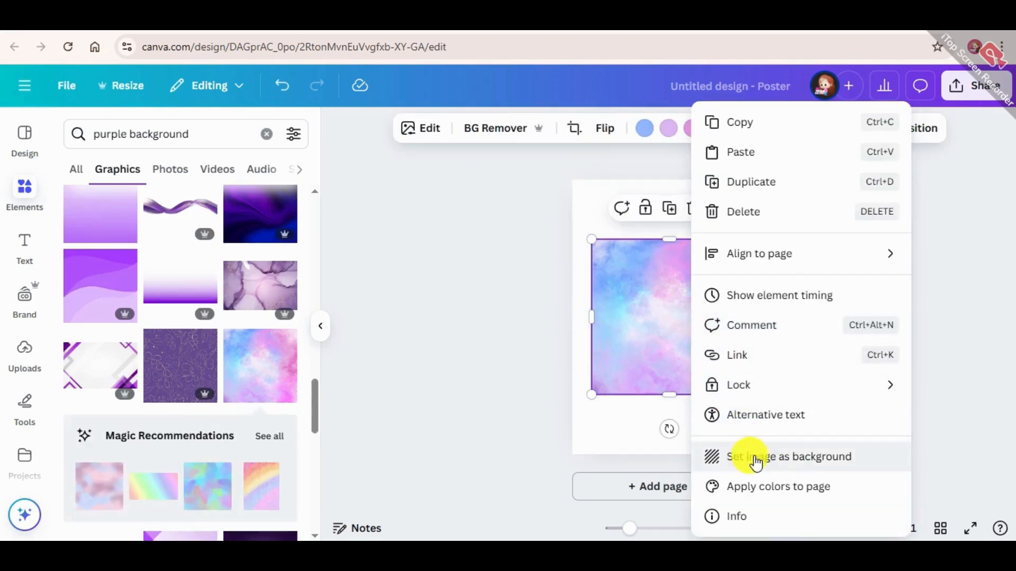
click(798, 460)
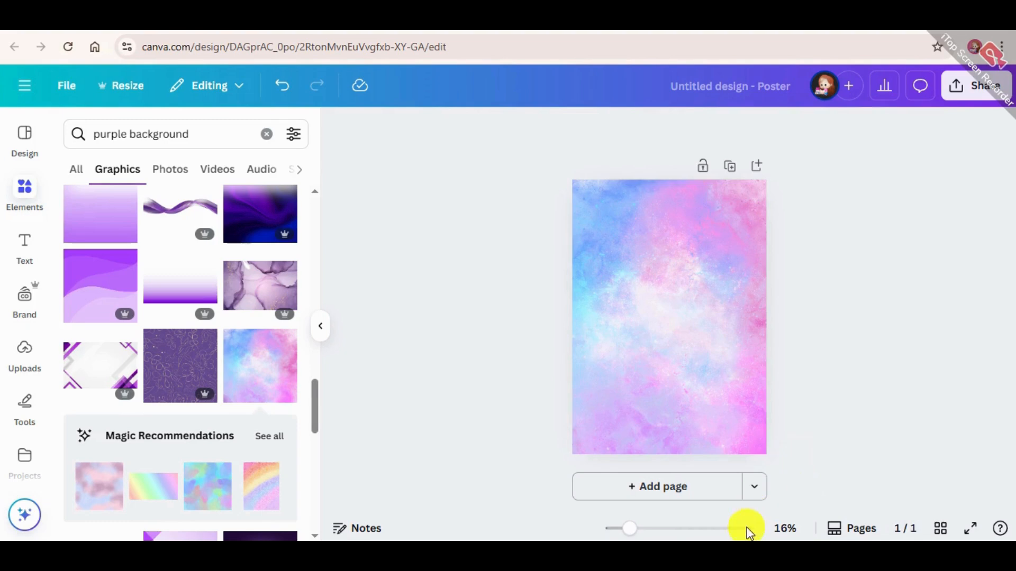
Shift the background image to the left inside its crop so its right-hand part fills the page
double_click(690, 273)
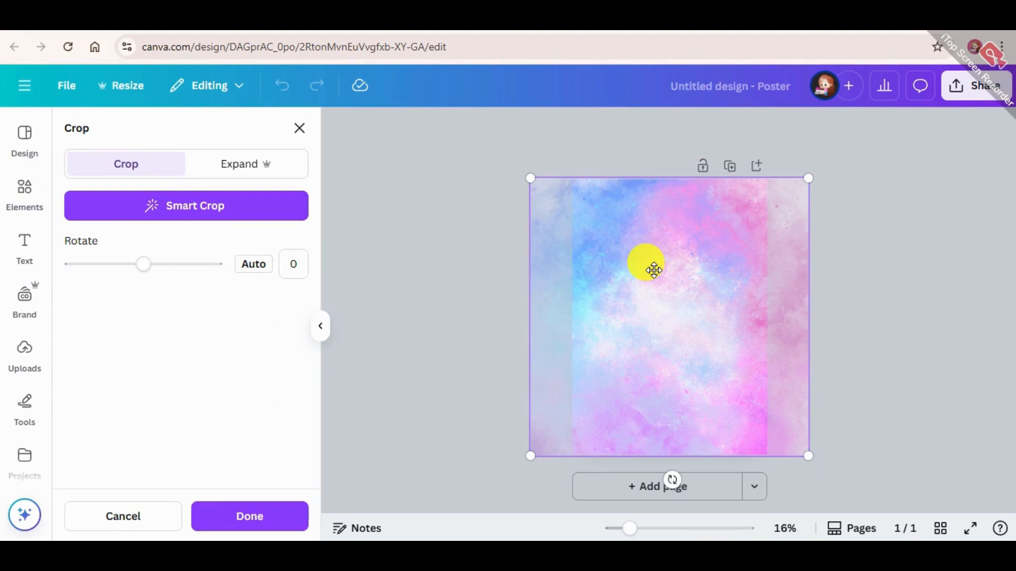
drag(654, 270, 451, 296)
click(898, 318)
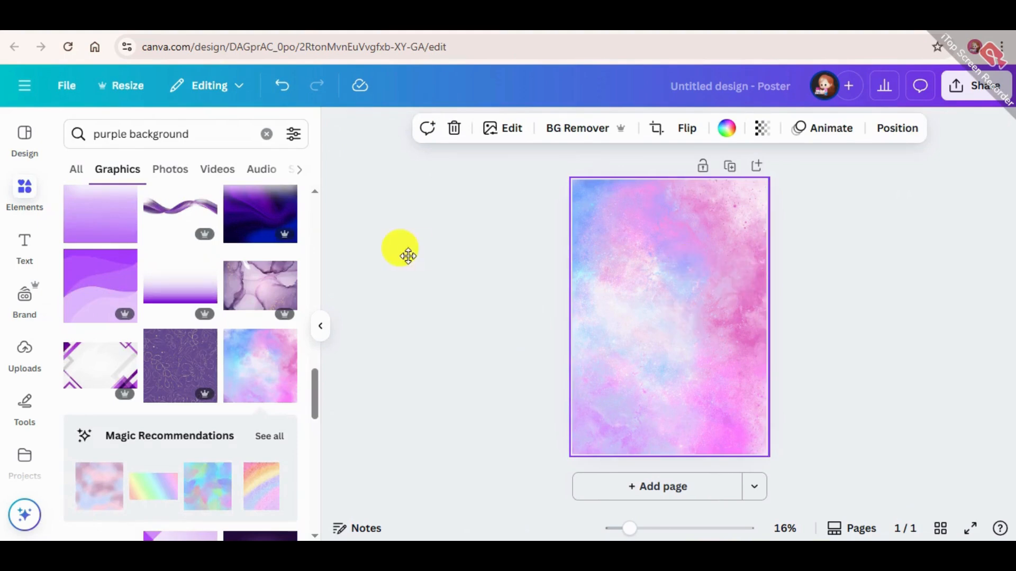
Reposition the background image inside its crop so its left edge lines up with the page's left edge
double_click(631, 300)
drag(631, 300, 762, 304)
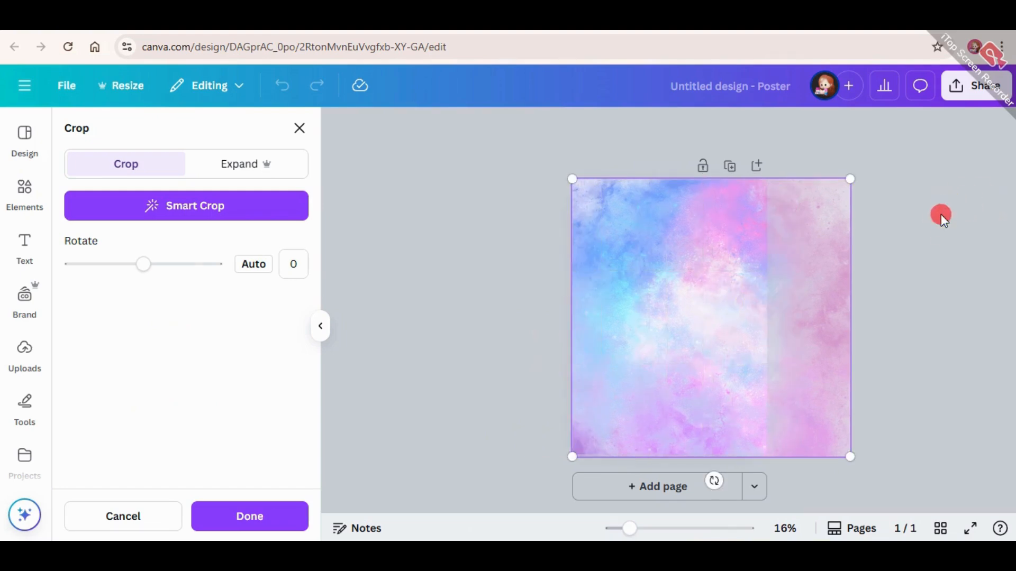
click(943, 217)
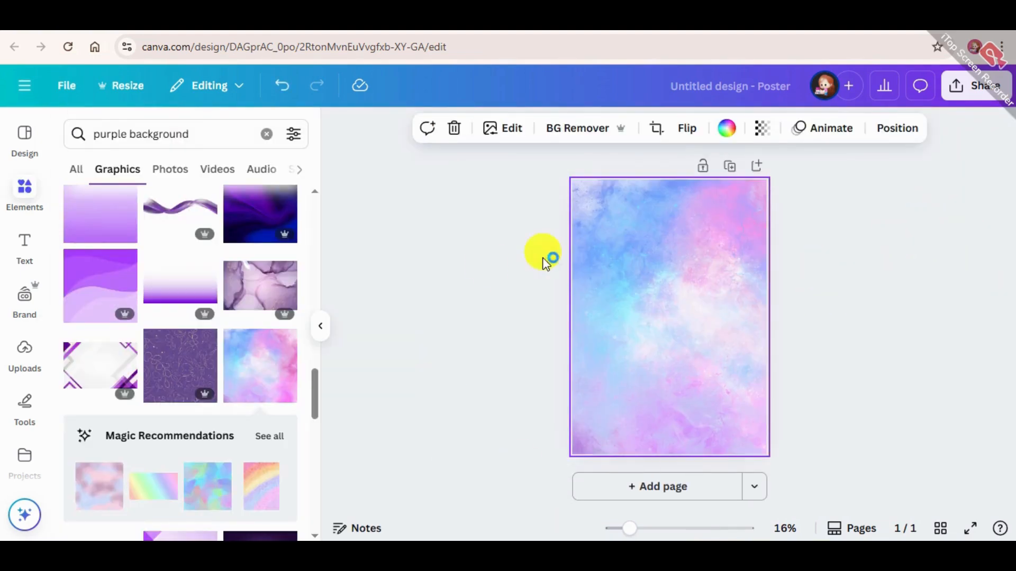
Replace the elements search with "birthday decorations"
click(254, 132)
key(BackSpace)
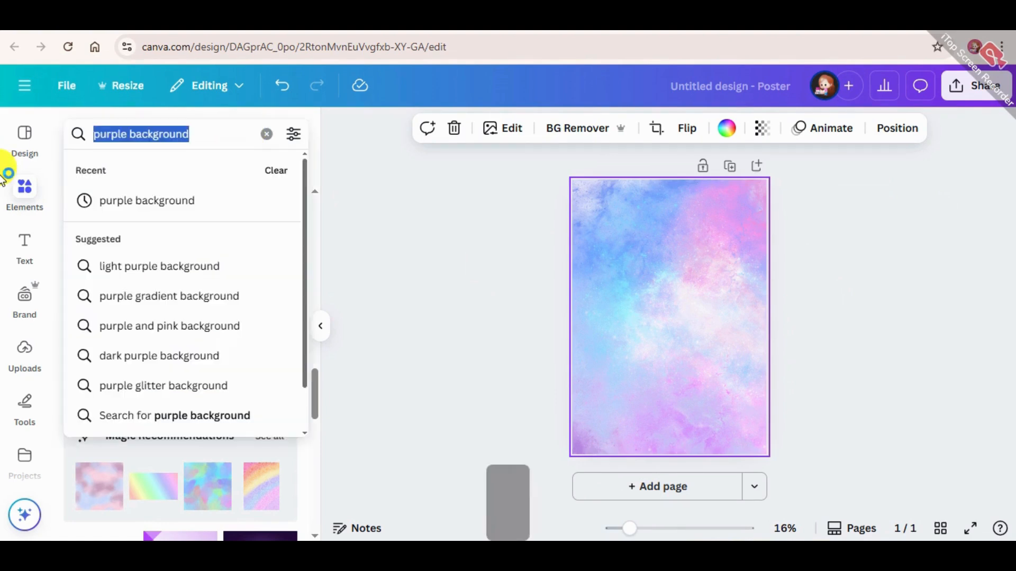
text(birt)
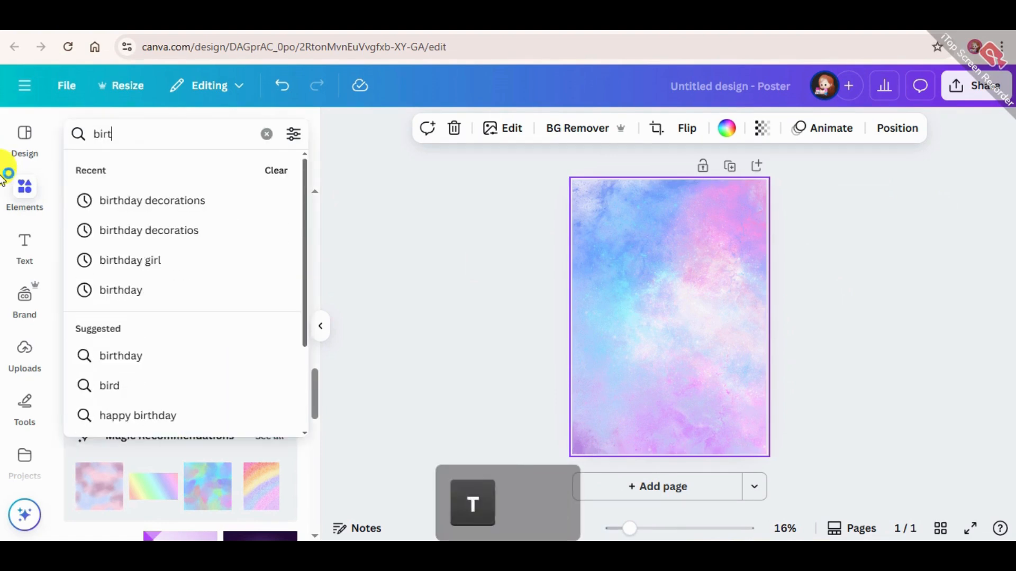
text(hday)
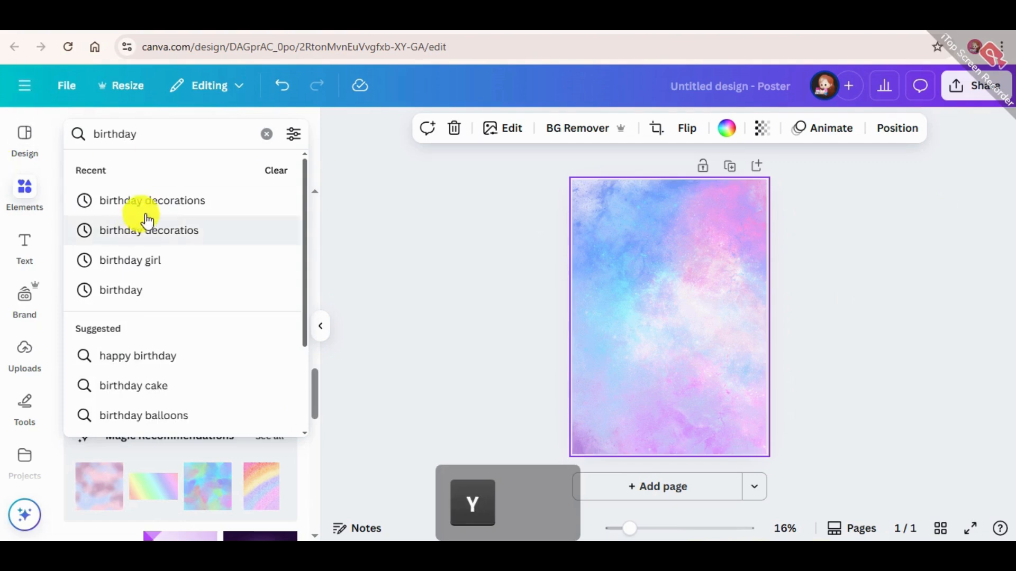
click(159, 200)
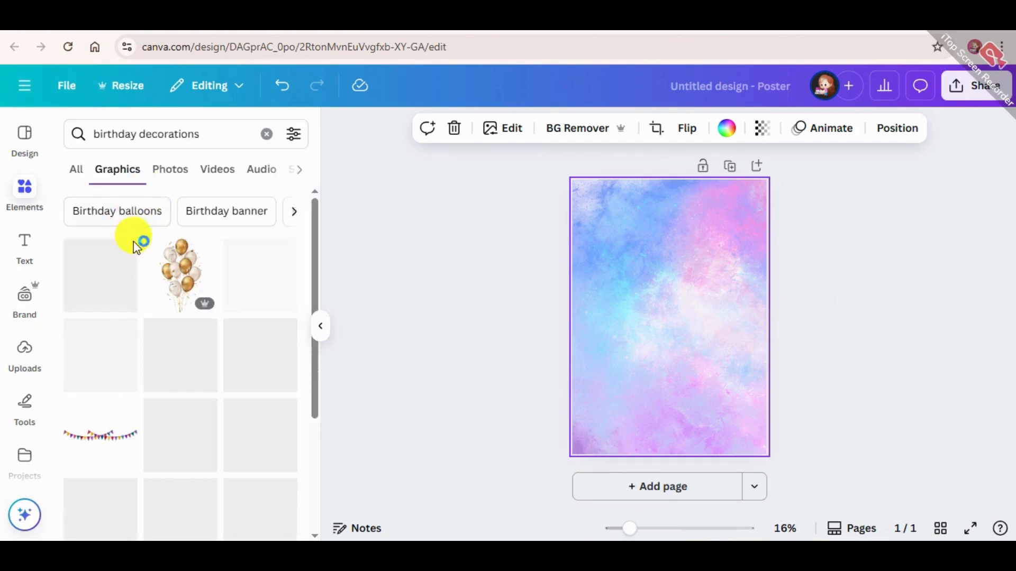
Add the gold-and-white balloon bunch, shrink it, place it along the page's left edge and tilt it slightly
click(632, 315)
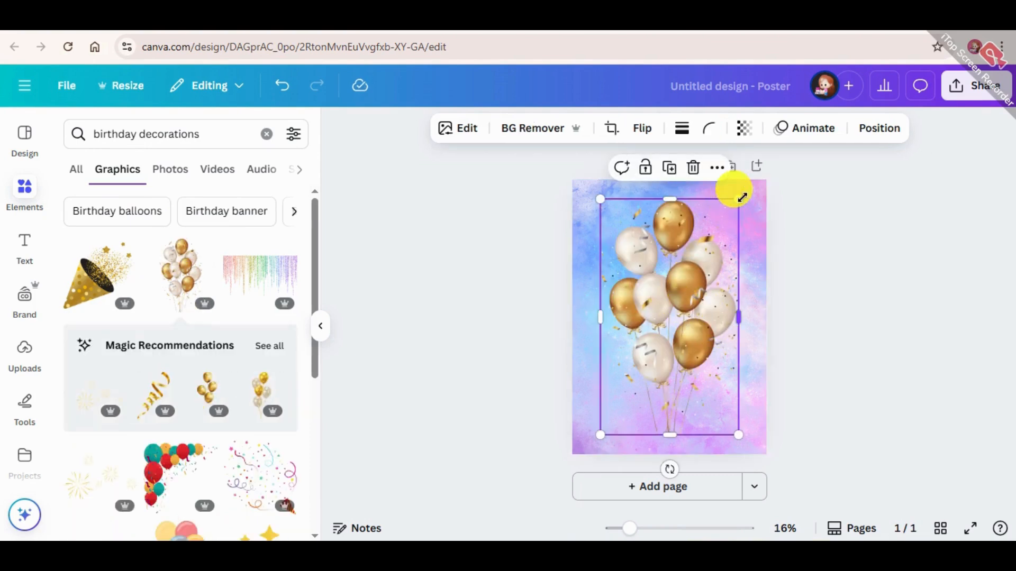
drag(734, 196, 670, 317)
drag(640, 398, 614, 319)
drag(638, 359, 653, 397)
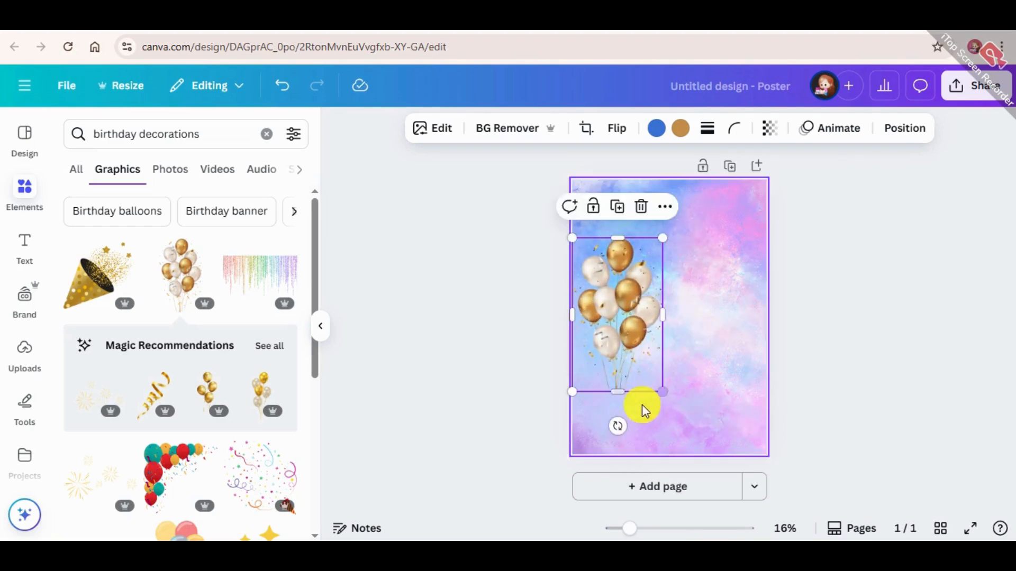
drag(611, 424, 619, 427)
Duplicate the balloon bunch, tilt the copy the opposite way and place it at the page's right edge
drag(623, 328, 708, 295)
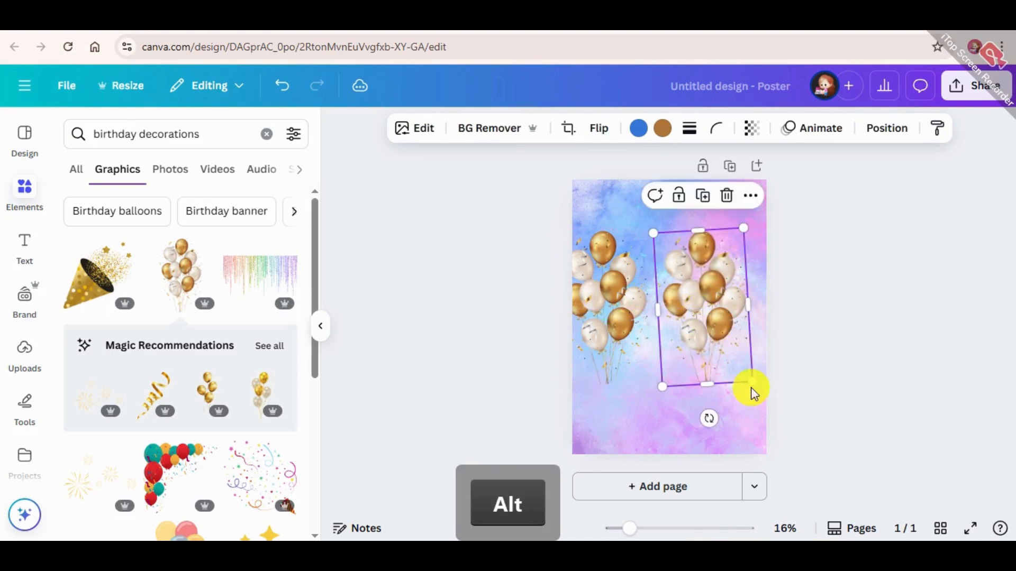
drag(705, 417, 695, 422)
drag(693, 421, 691, 417)
drag(687, 301, 722, 297)
Shift the left balloon bunch partly past the page's left edge and nudge the right bunch to the same height
drag(642, 311, 601, 297)
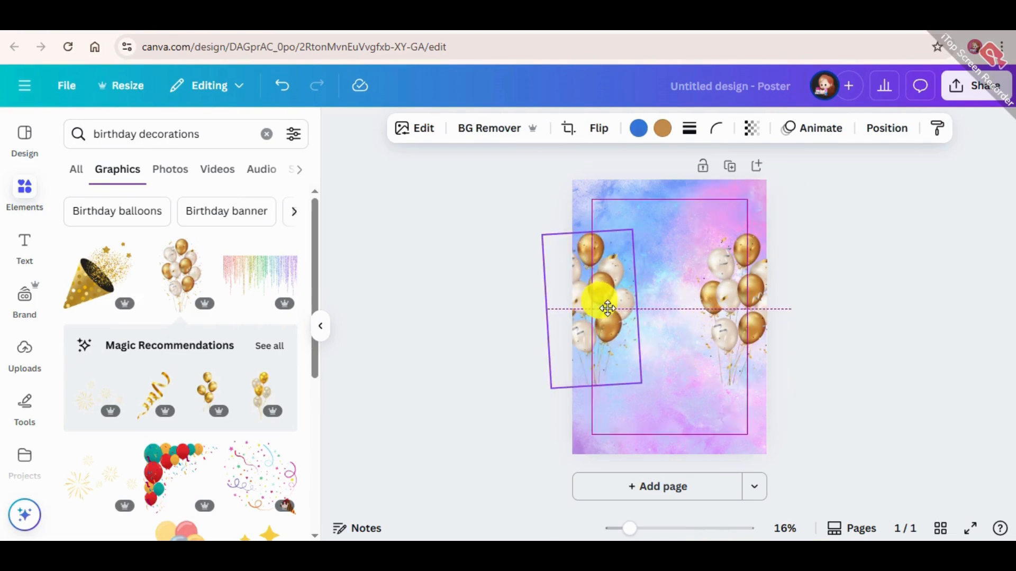
click(865, 288)
mouse_move(741, 320)
mouse_down()
mouse_move(742, 301)
mouse_move(741, 312)
mouse_up()
click(850, 249)
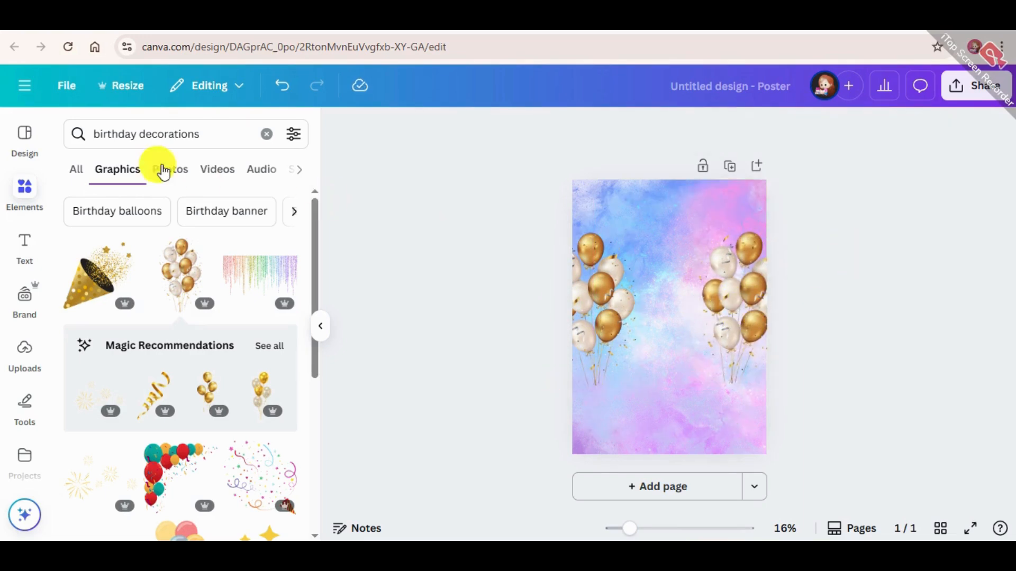
Add the multicoloured bunting graphic with purple flags and stretch it across the full width of the page's top edge
scroll(173, 380, down, 1)
scroll(173, 380, down, 3)
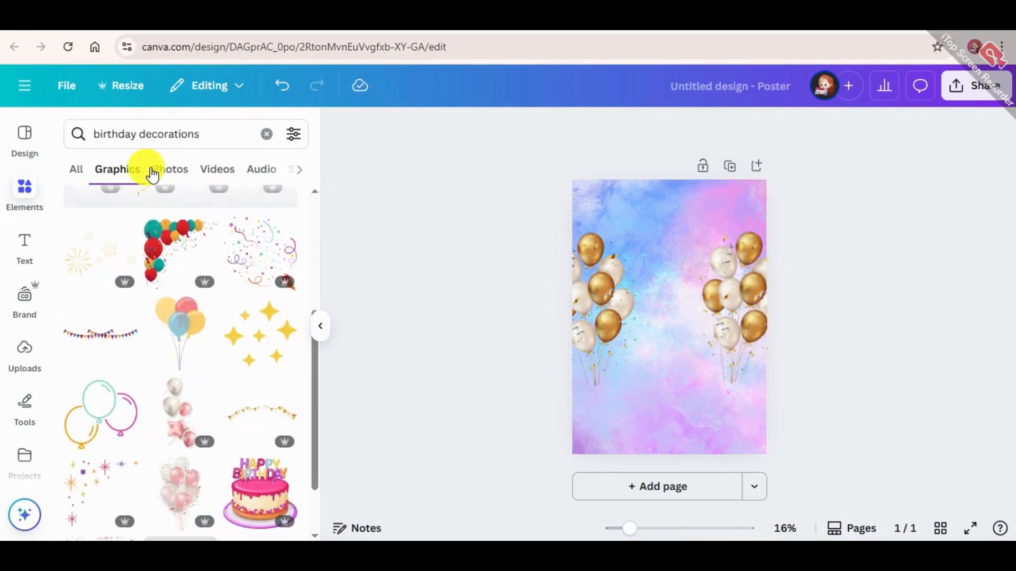
scroll(222, 421, up, 1)
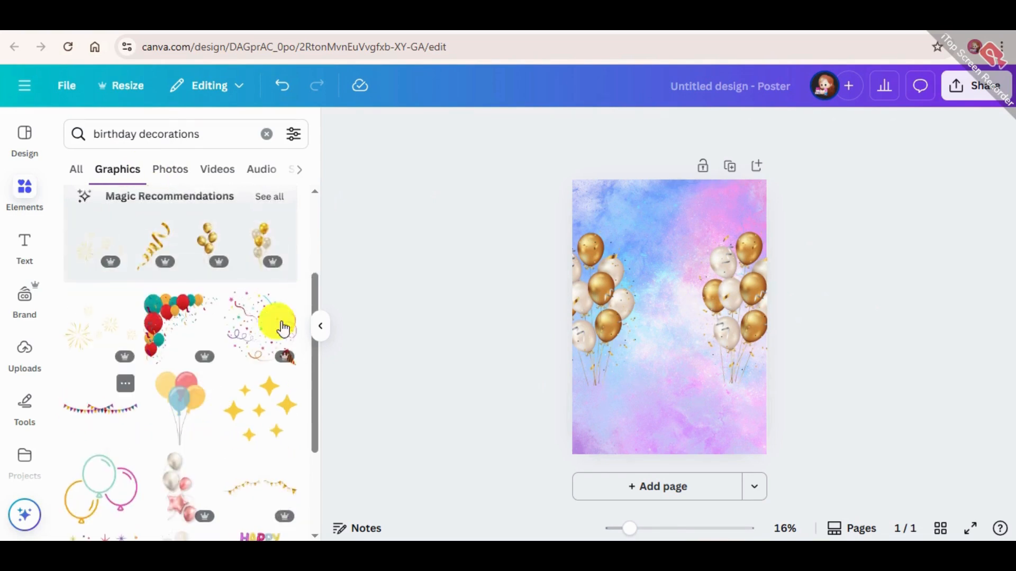
click(101, 408)
drag(679, 314, 654, 189)
drag(729, 204, 764, 209)
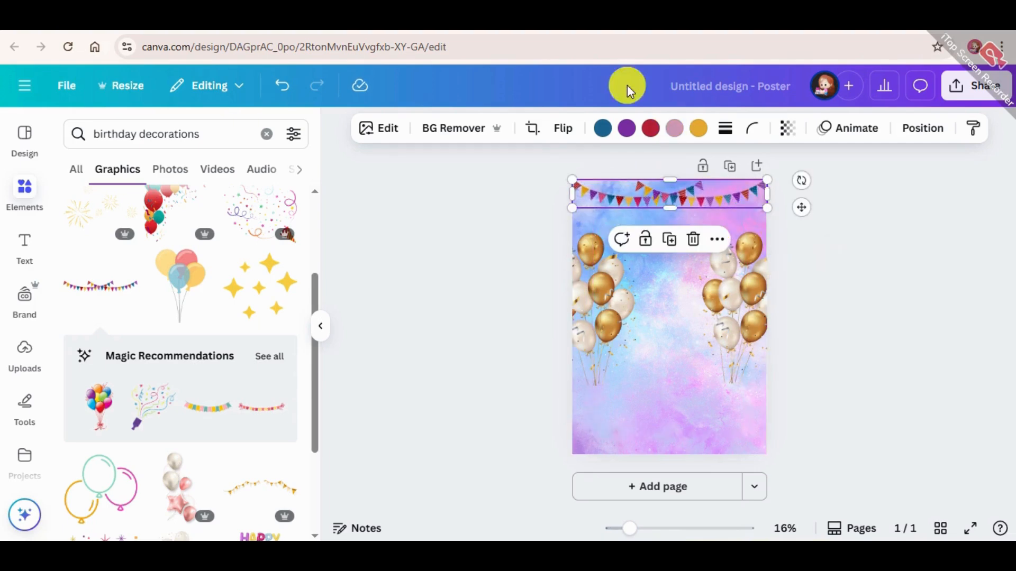
Change the bunting's dark red colour to the default bright red
click(622, 157)
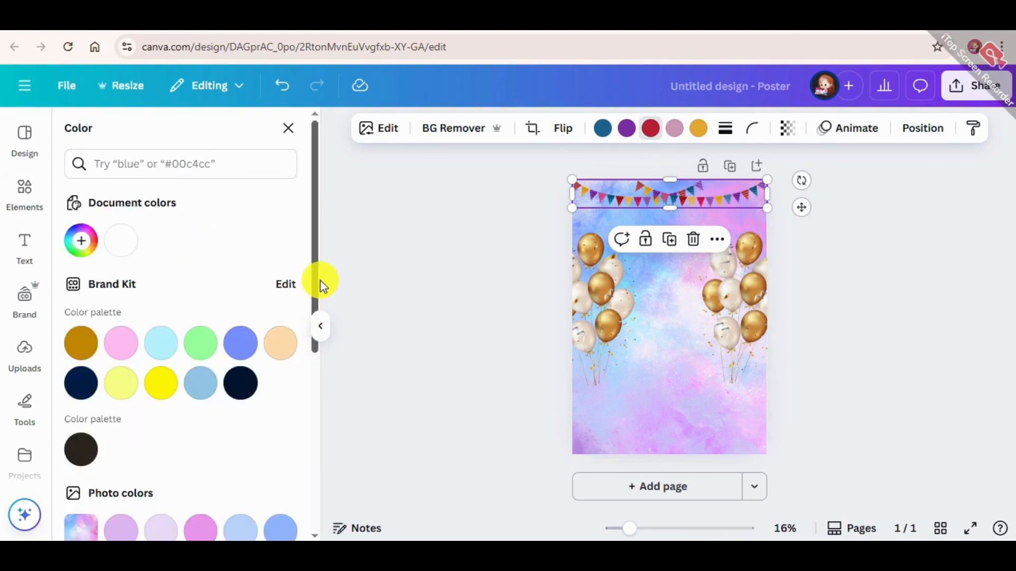
drag(317, 285, 313, 465)
click(81, 434)
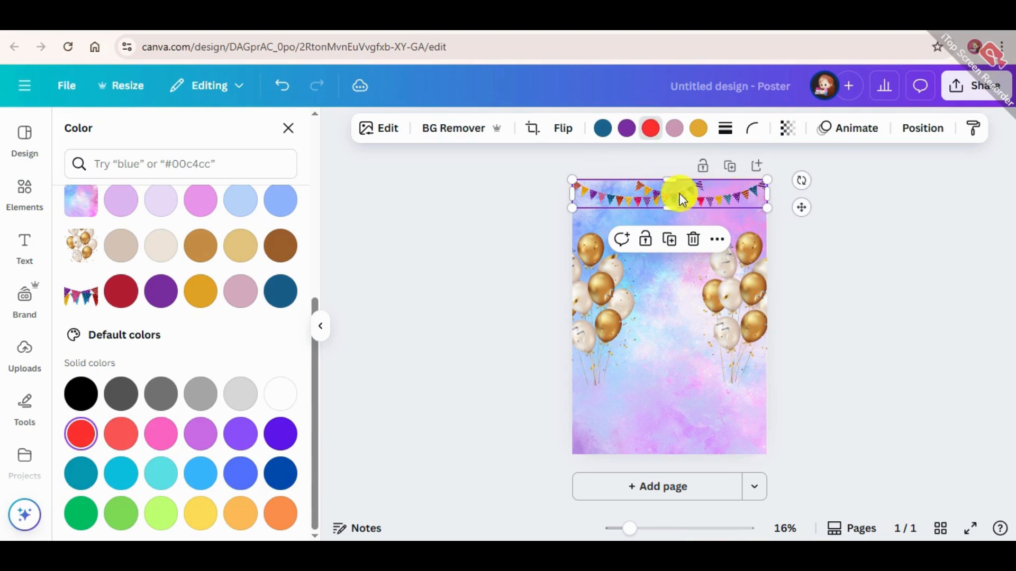
click(275, 93)
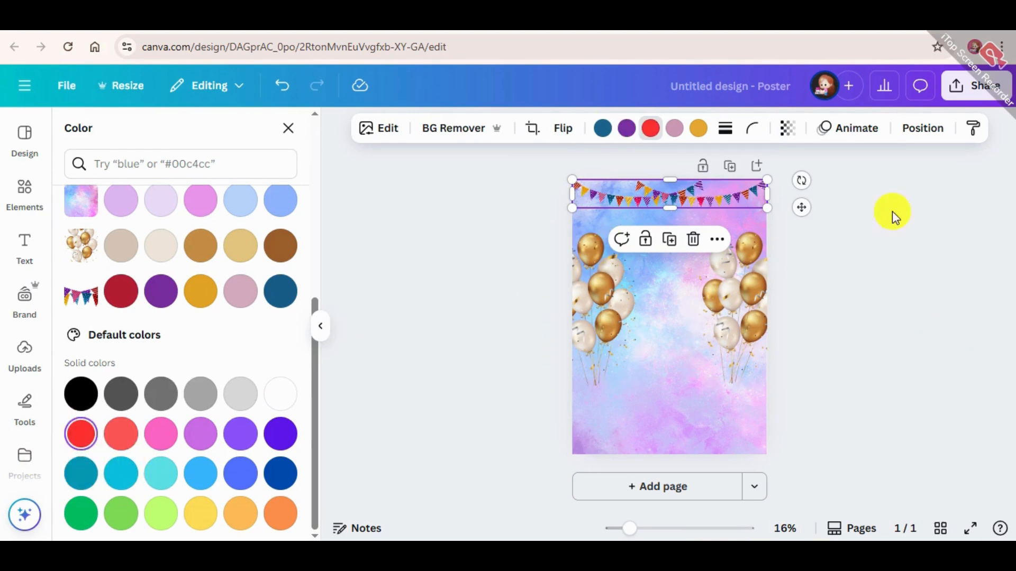
click(947, 239)
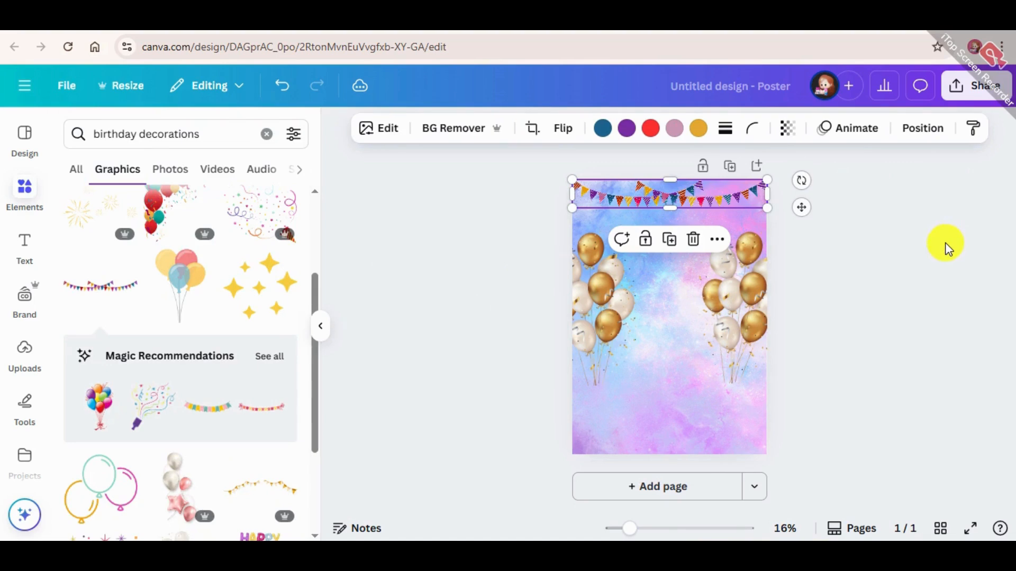
Replace the elements search with "gift"
scroll(218, 268, down, 5)
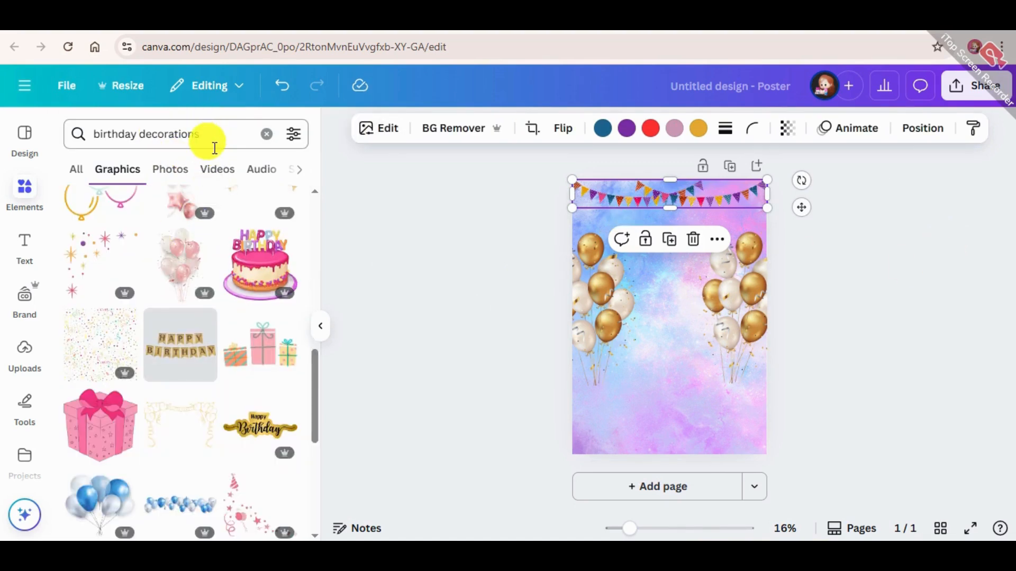
drag(201, 135, 2, 169)
key(BackSpace)
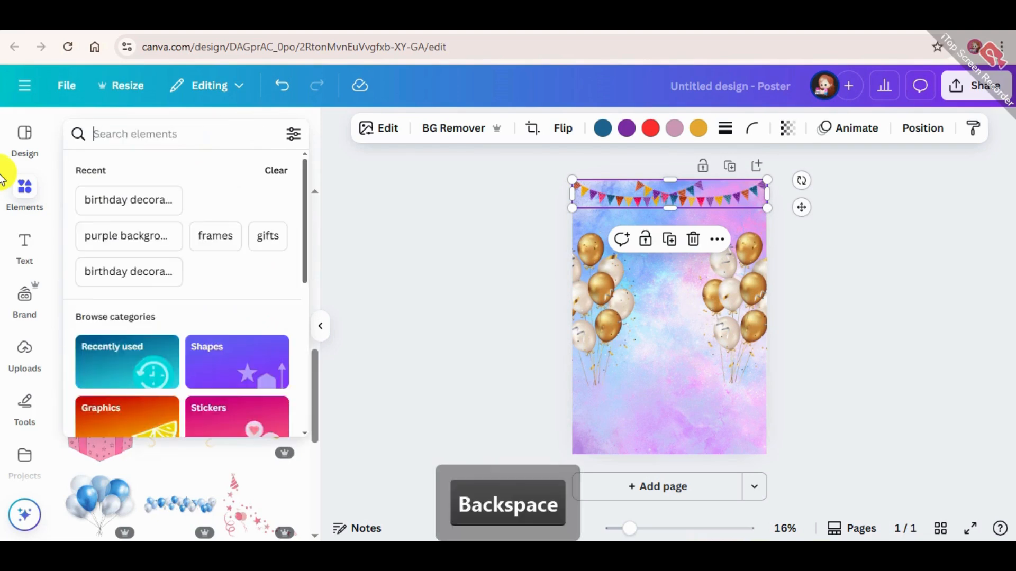
text(gift)
key(Return)
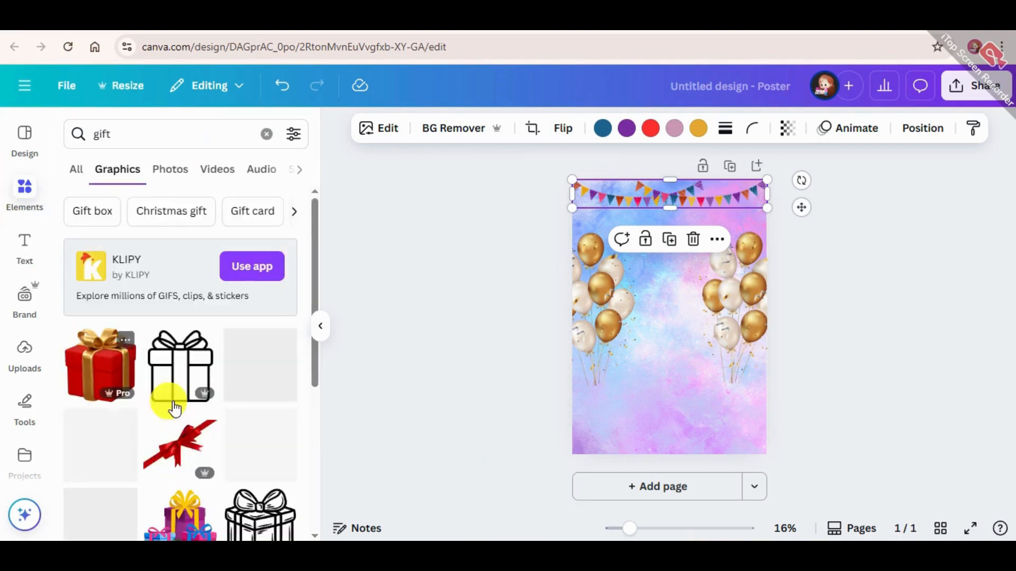
Add the blue gift box with a red ribbon and the purple gift box with a pink ribbon to the page
scroll(177, 404, down, 5)
scroll(193, 413, down, 3)
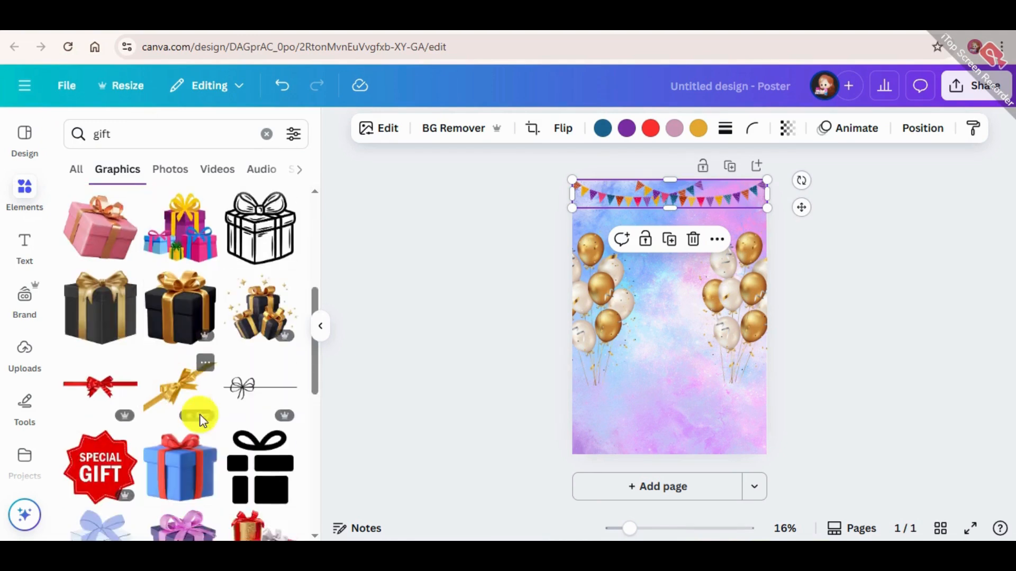
click(179, 346)
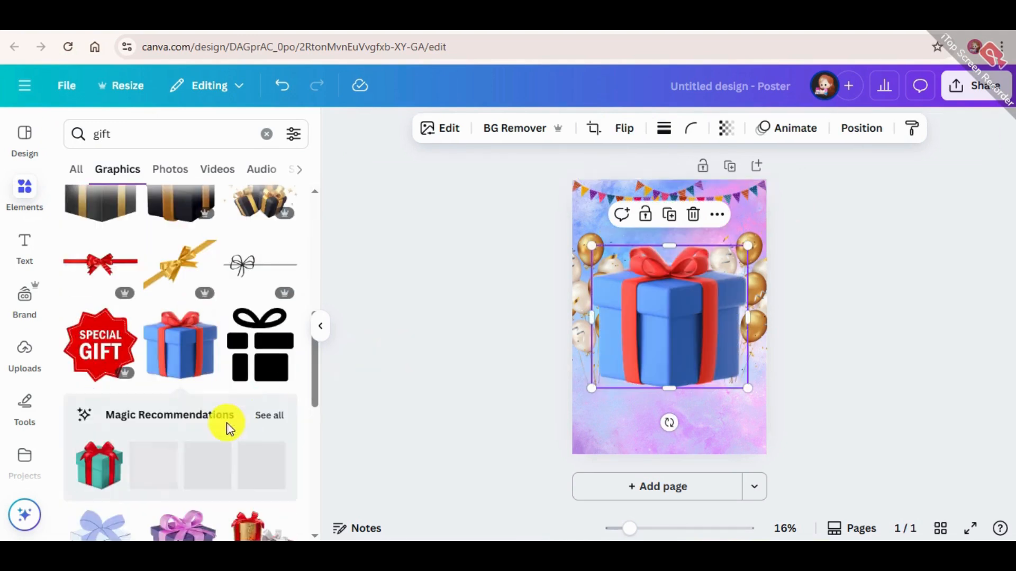
scroll(177, 476, down, 2)
click(173, 417)
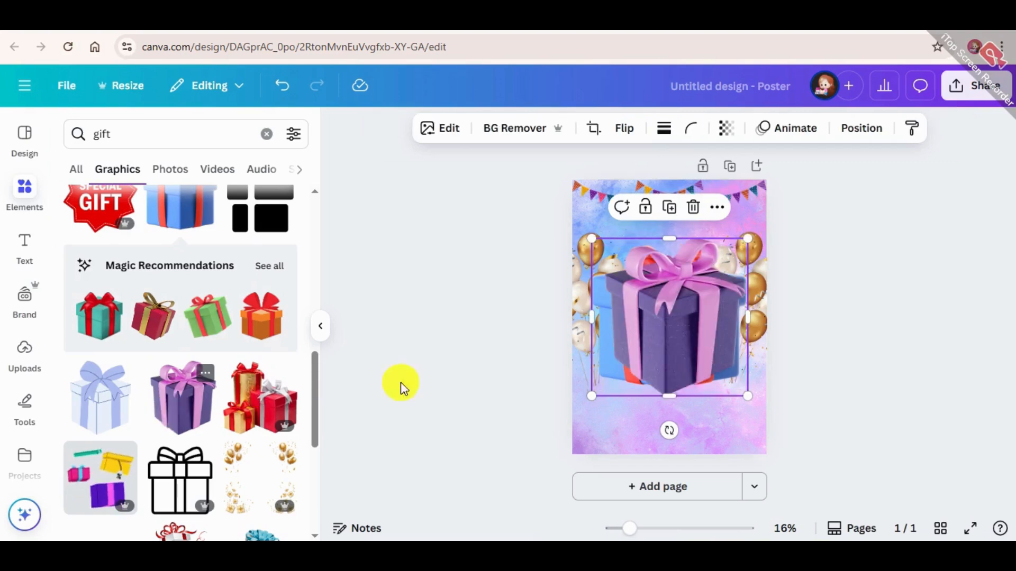
Move the purple gift box off the blue one and delete the blue gift box
drag(673, 351, 661, 333)
click(721, 285)
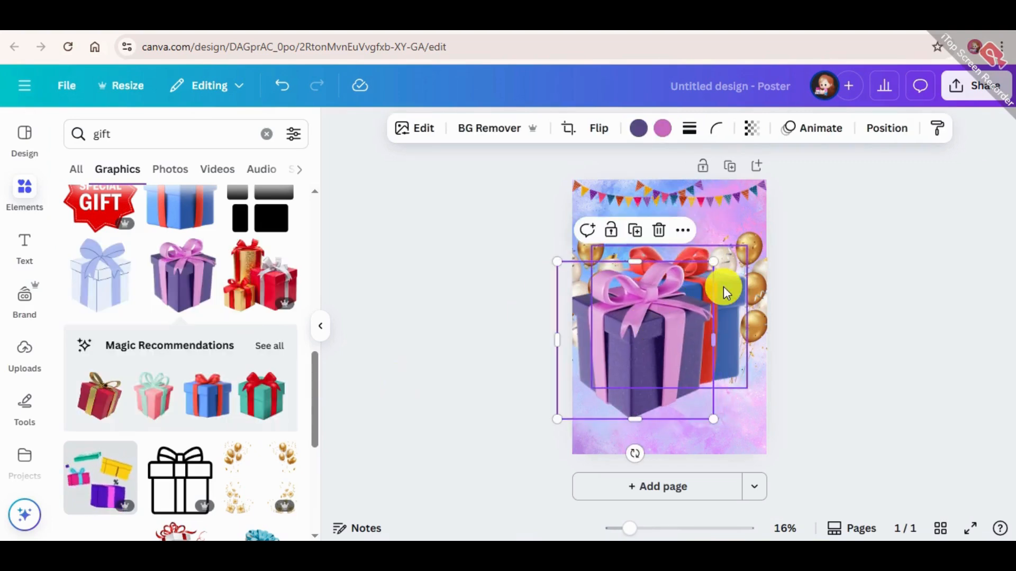
click(696, 220)
Tilt the purple gift box slightly counterclockwise, shrink it and place it in the page's lower-left corner below the balloons
click(654, 372)
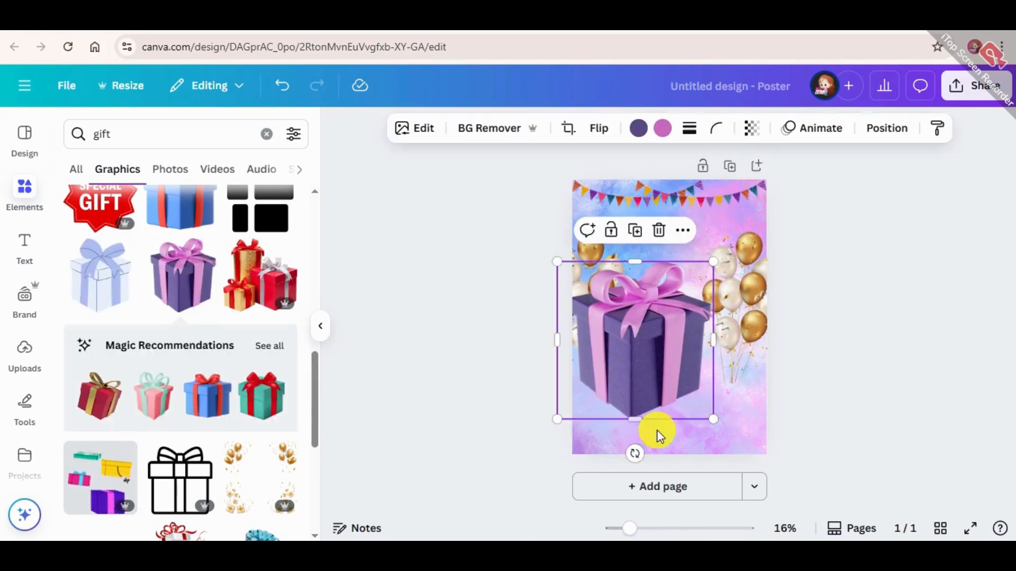
drag(651, 453, 648, 437)
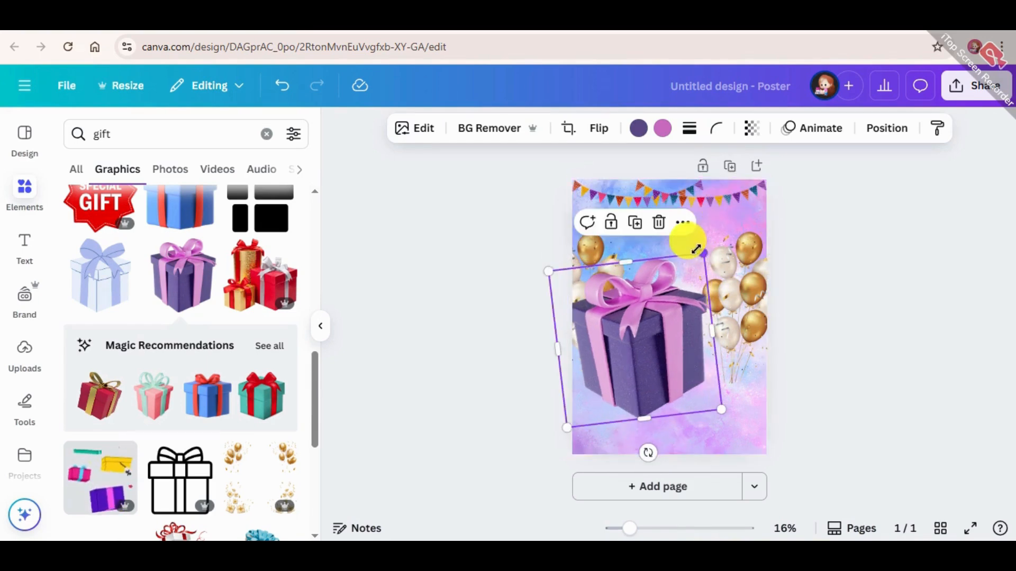
drag(702, 253, 642, 333)
drag(600, 381, 577, 398)
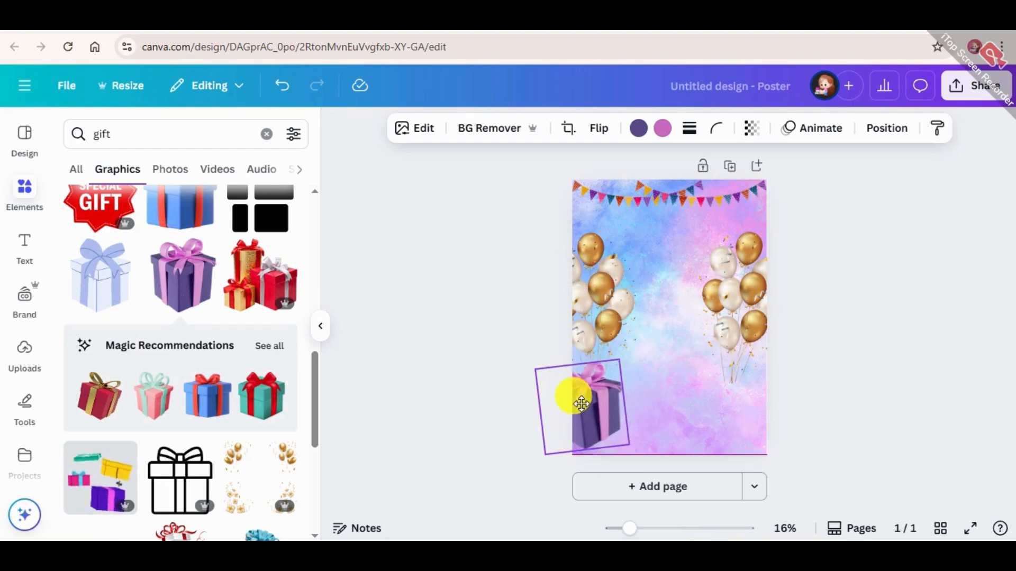
drag(608, 353, 608, 374)
Duplicate the purple gift box, tilt the copy about 8° clockwise and place it in the page's lower-right corner
drag(578, 415, 709, 408)
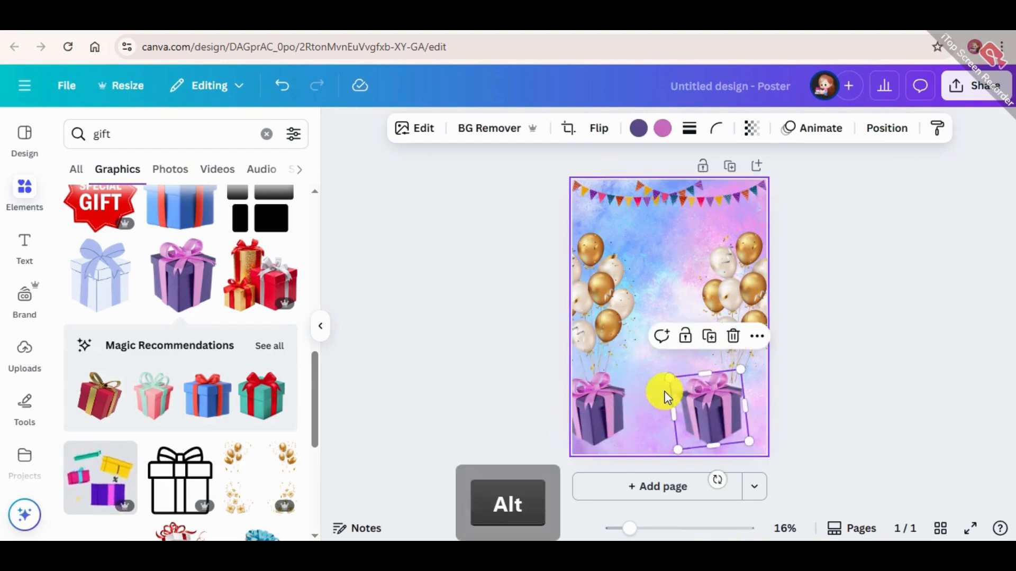
drag(720, 478, 701, 465)
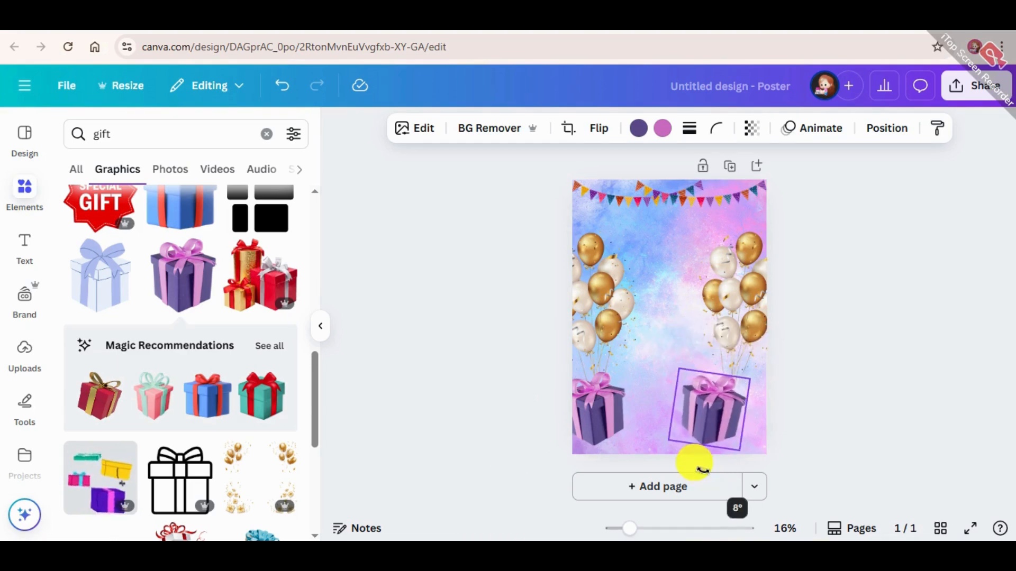
drag(715, 408, 744, 402)
click(891, 291)
Bring the right balloon bunch to the front of the layer order
click(752, 311)
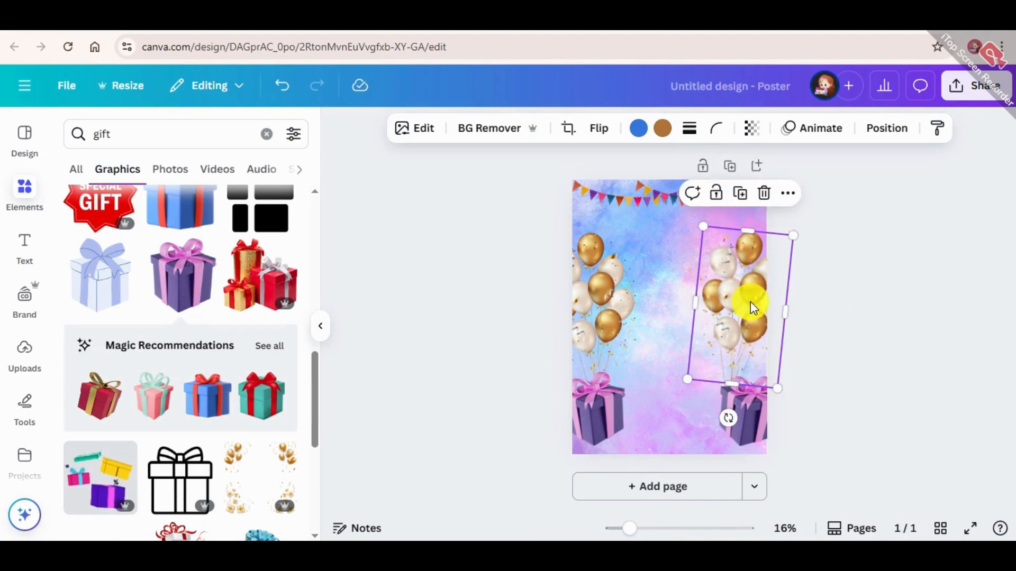
right_click(751, 301)
click(800, 253)
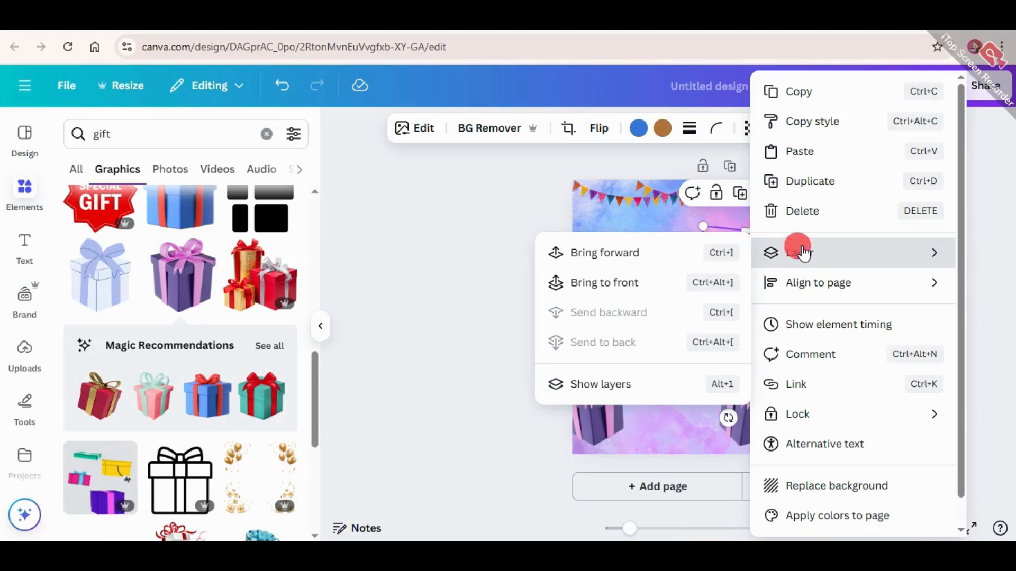
click(605, 283)
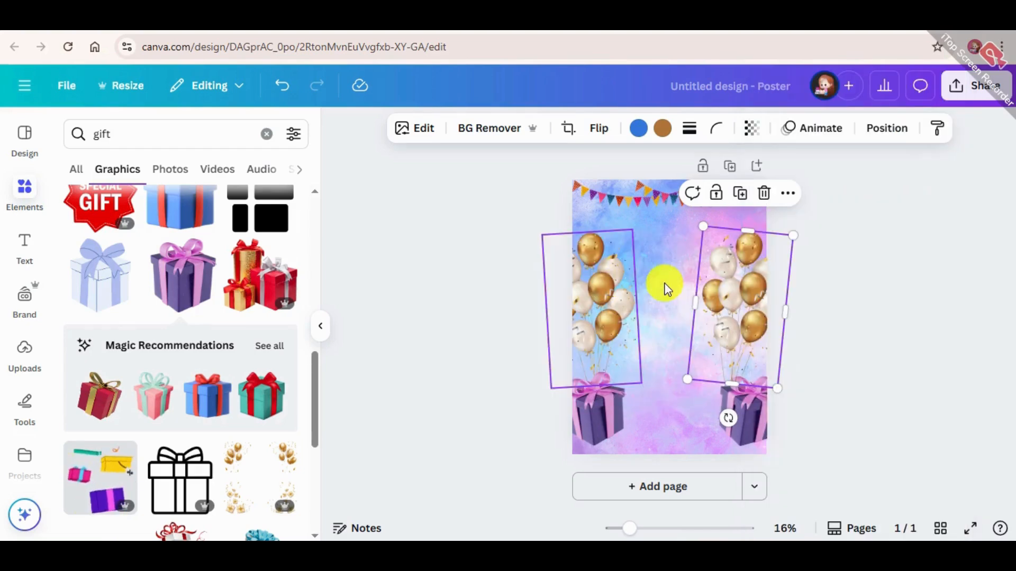
click(932, 278)
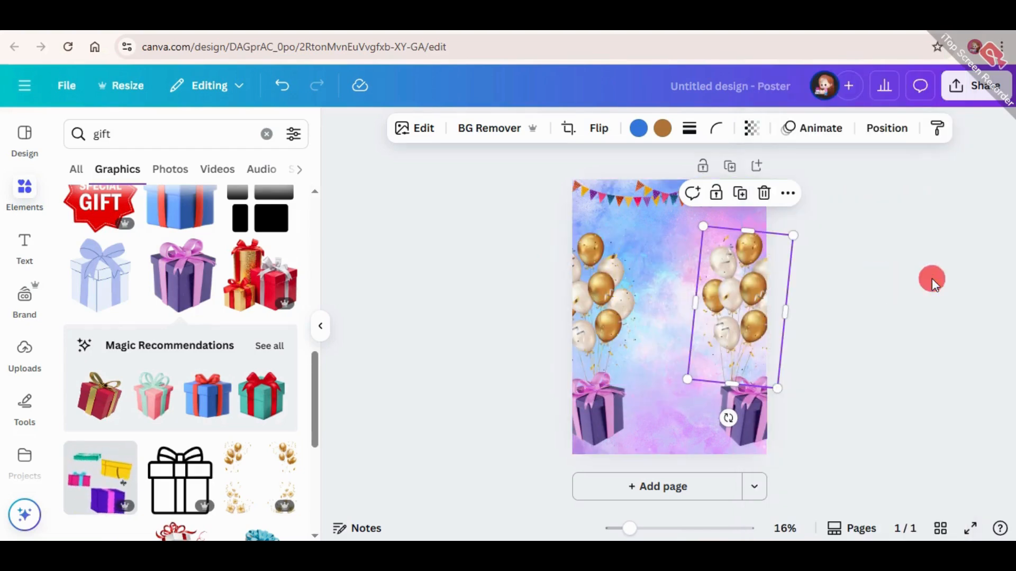
Send the left balloon bunch one layer backward and bring it one layer forward
click(627, 289)
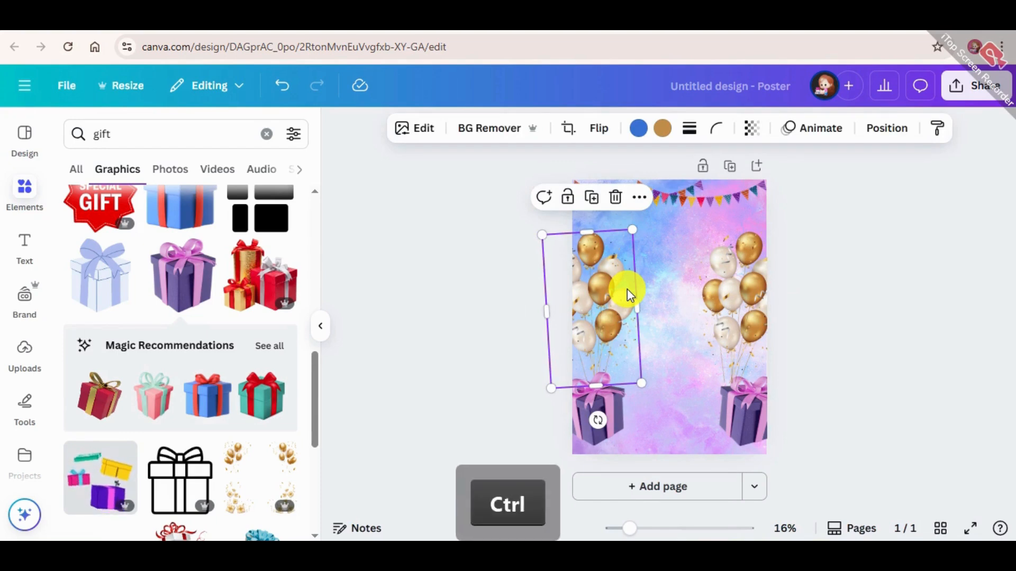
key(ctrl+bracketleft)
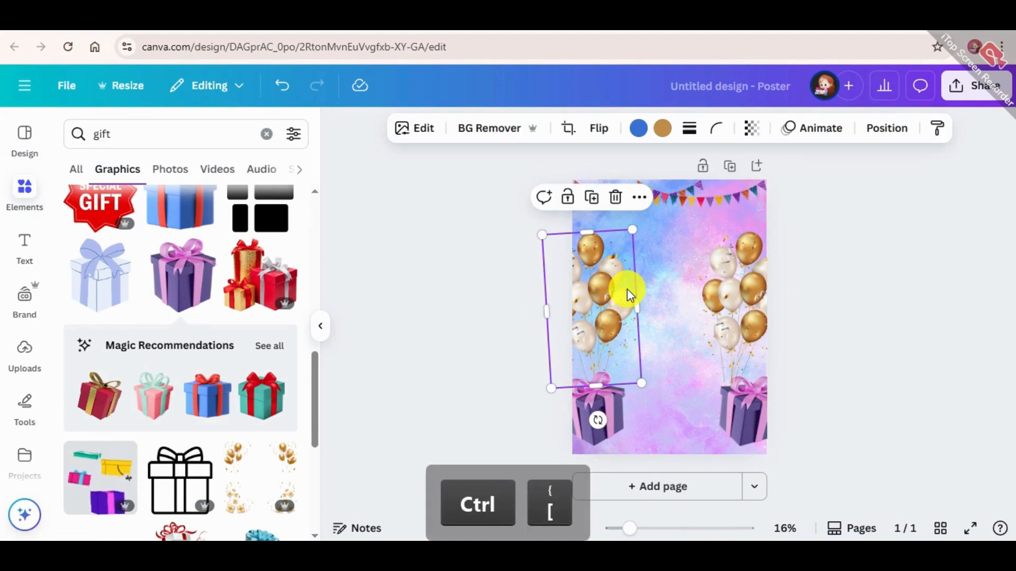
key(ctrl+bracketright)
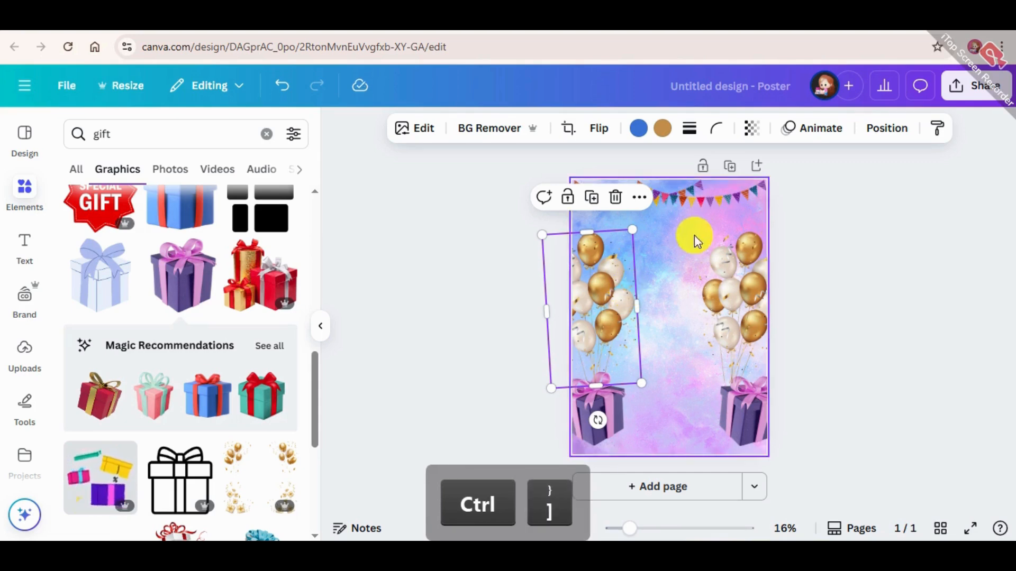
Add the blue, pink and teal gift boxes from the Magic Recommendations to the page
click(455, 288)
scroll(200, 408, down, 1)
scroll(196, 386, down, 3)
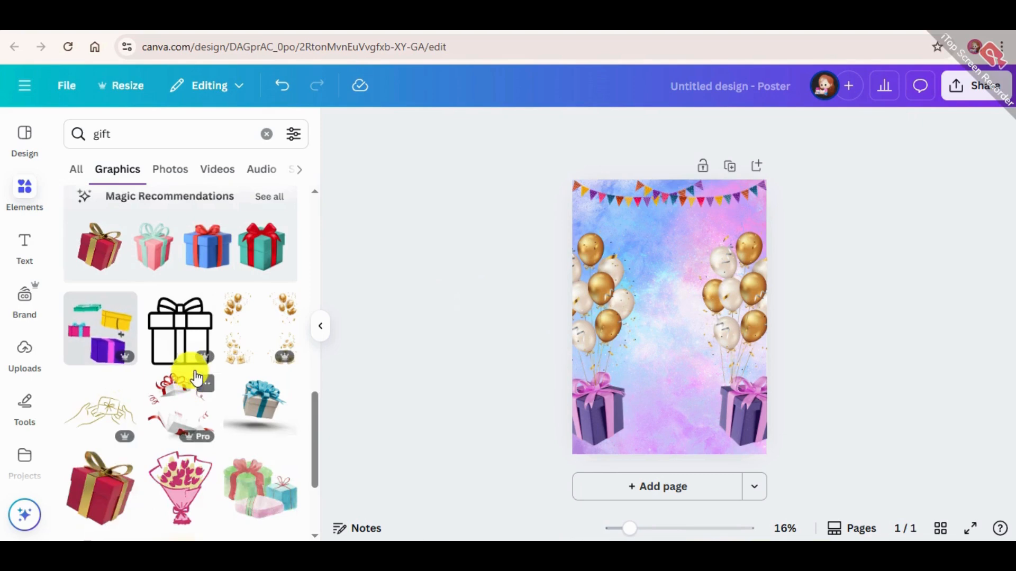
scroll(189, 362, up, 2)
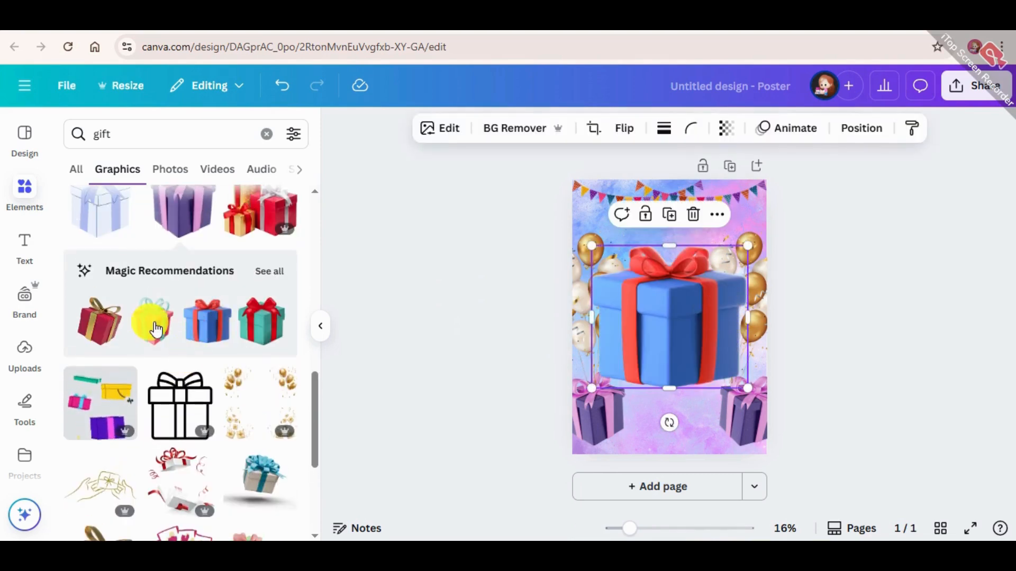
click(290, 298)
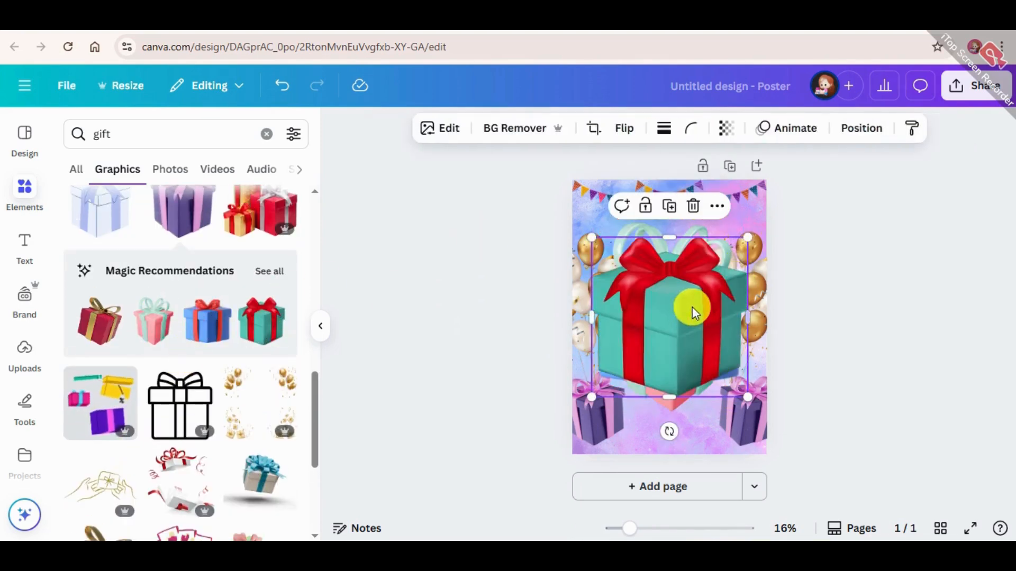
Shrink the teal and pink gift boxes and shift the pink one so that the stacked boxes overlap
drag(745, 239, 726, 260)
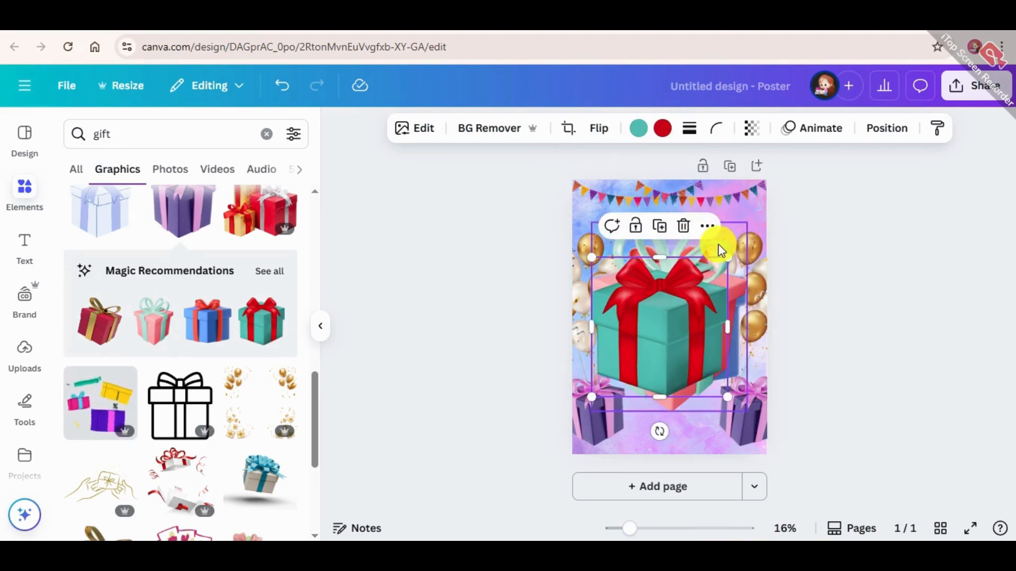
click(728, 240)
drag(747, 223, 723, 251)
drag(666, 357, 693, 343)
click(864, 243)
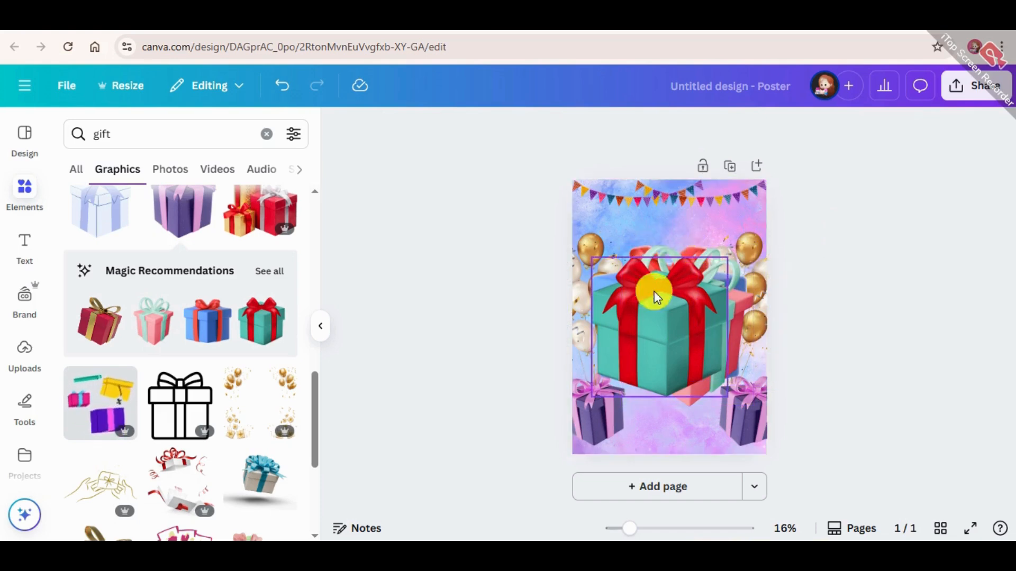
Send the teal gift box and the pink gift box backward in the layer order, behind the blue one
click(673, 316)
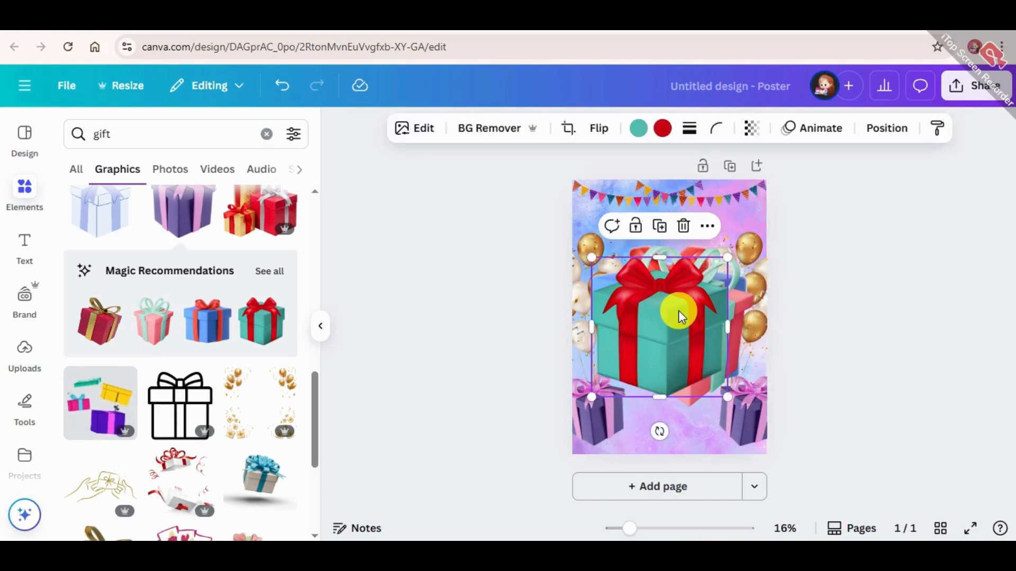
key(ctrl)
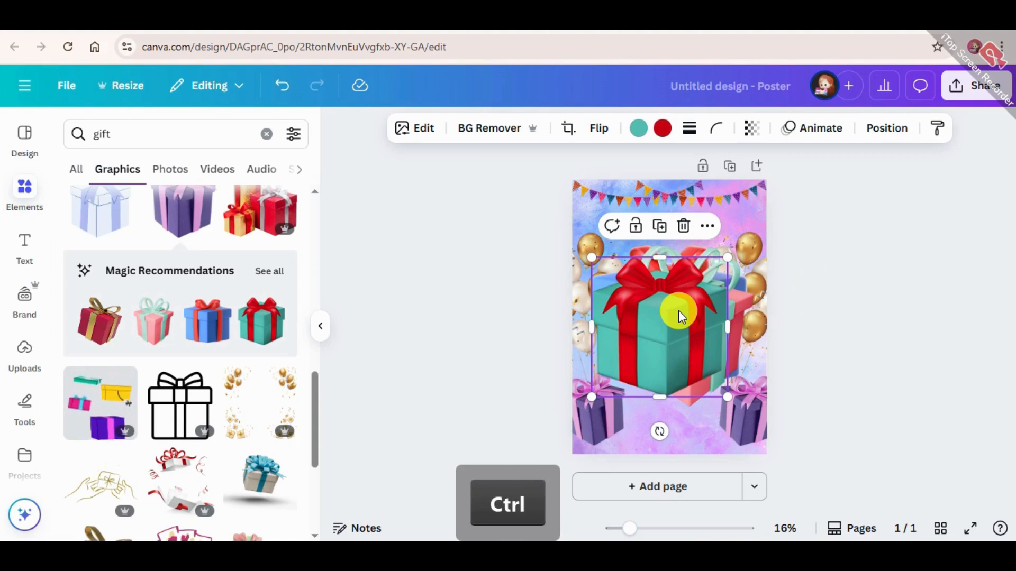
key(ctrl+bracketleft)
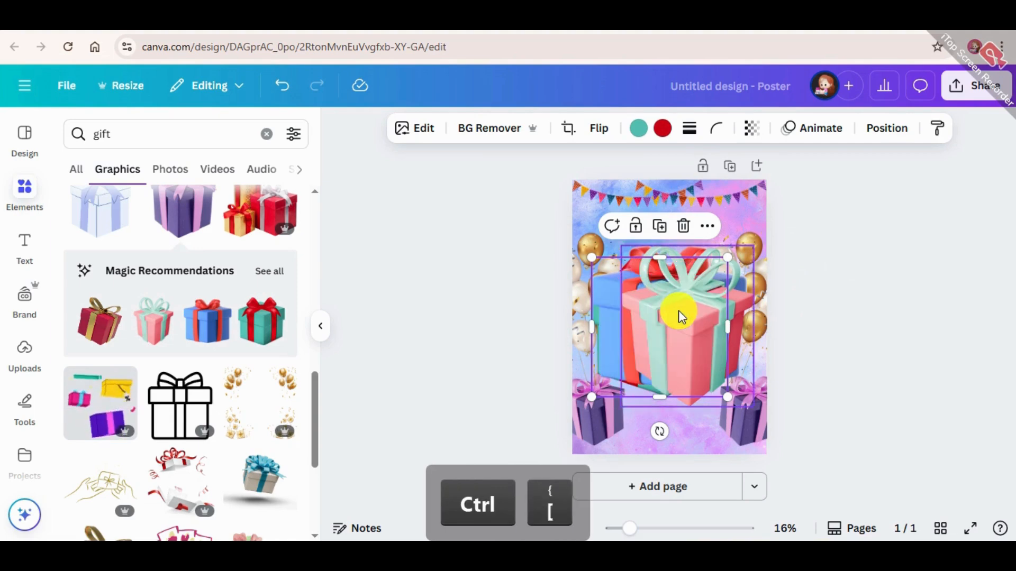
click(827, 294)
click(708, 345)
key(ctrl+bracketleft)
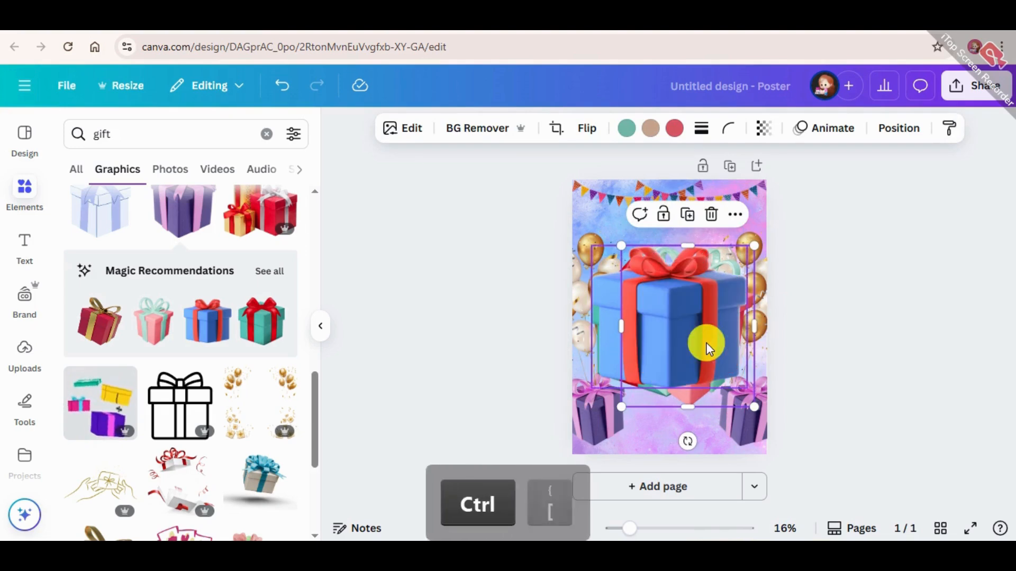
click(794, 317)
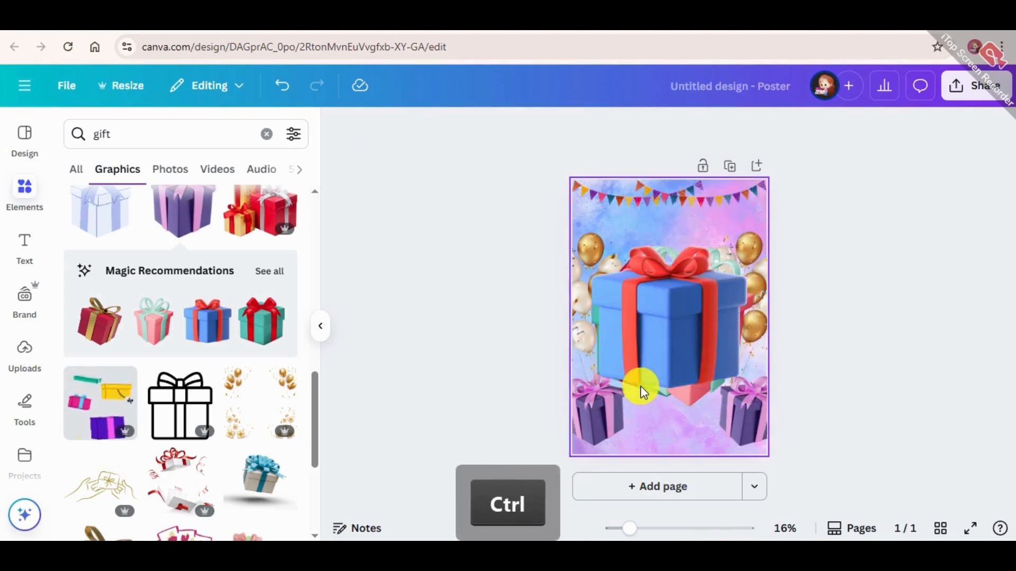
Undo the layer changes and the insertion of the blue, pink and teal gift boxes
key(ctrl+z)
key(ctrl+z)
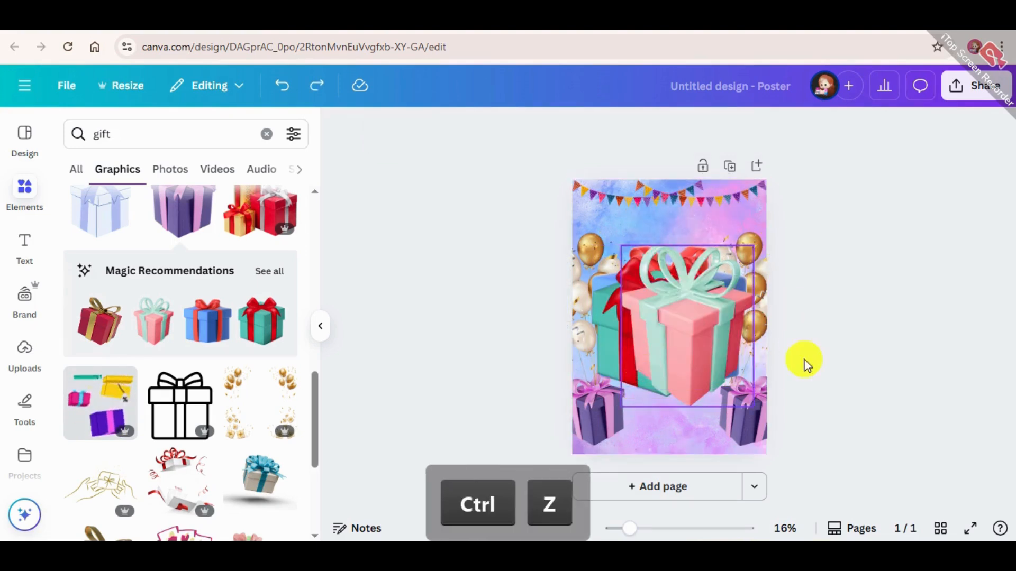
key(ctrl+z)
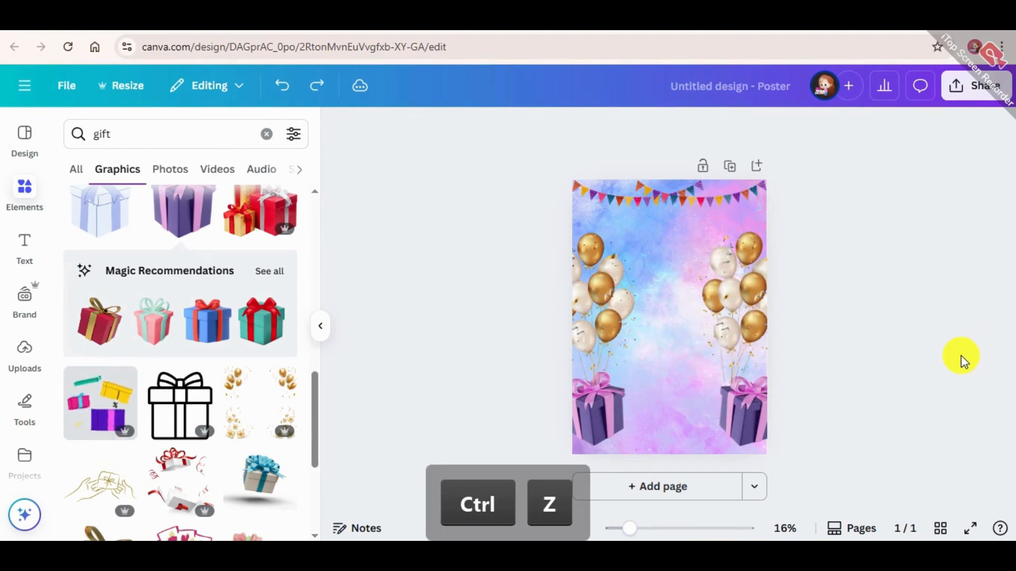
click(744, 340)
click(839, 306)
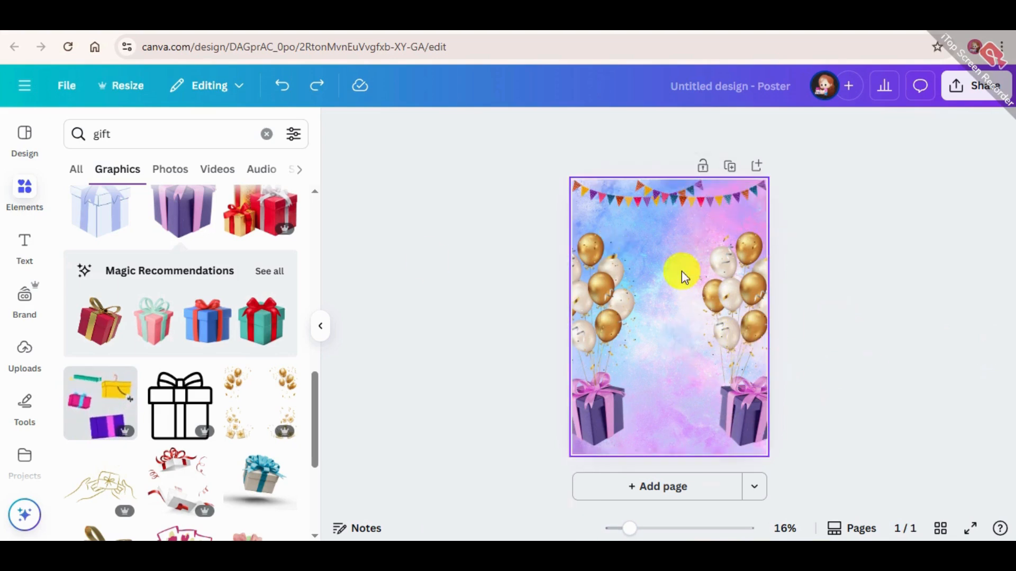
Clear the gift search and insert the polaroid photo frame from the Film and photo frames
click(144, 144)
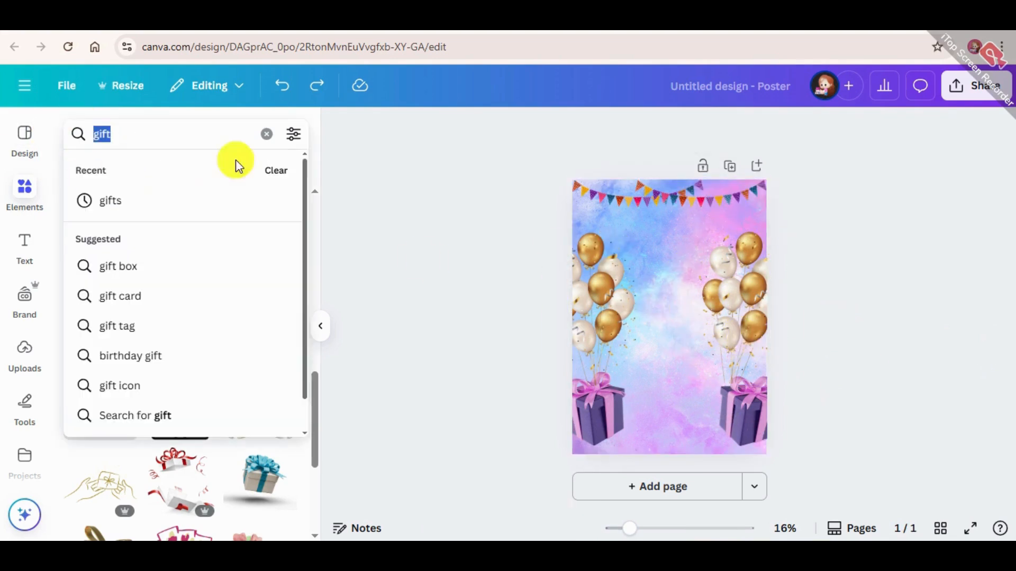
click(284, 129)
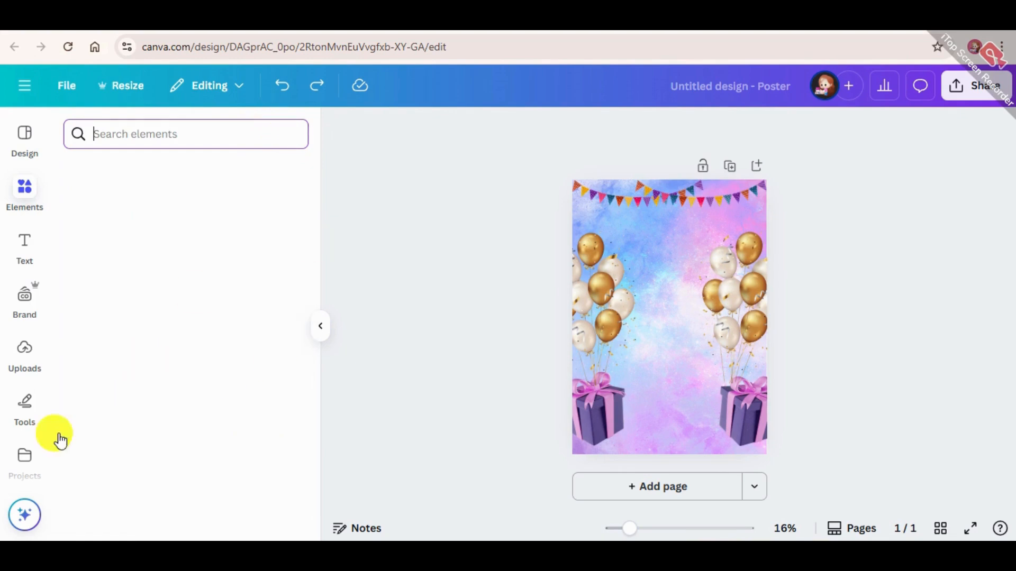
scroll(154, 421, down, 10)
scroll(178, 426, down, 15)
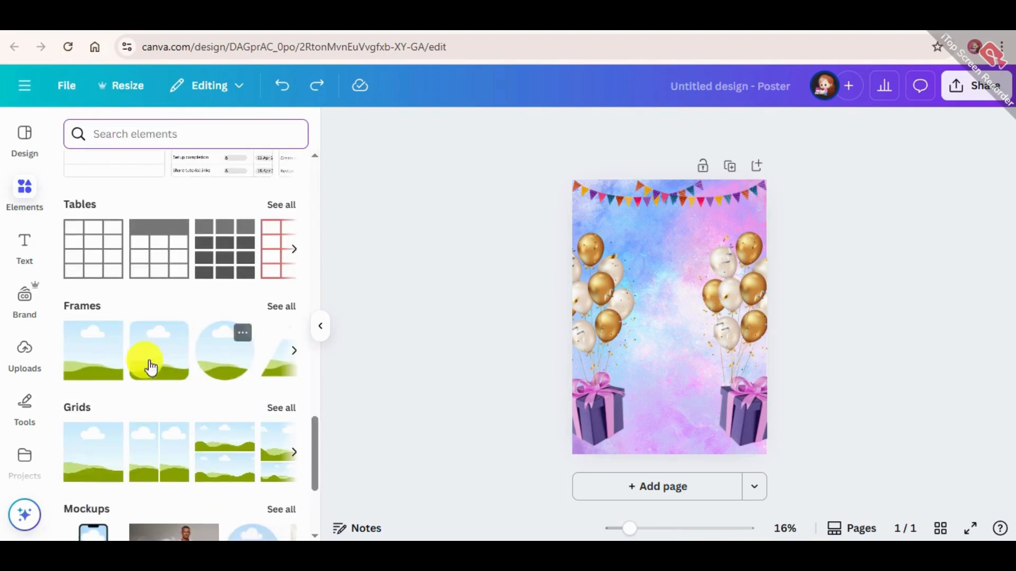
click(281, 310)
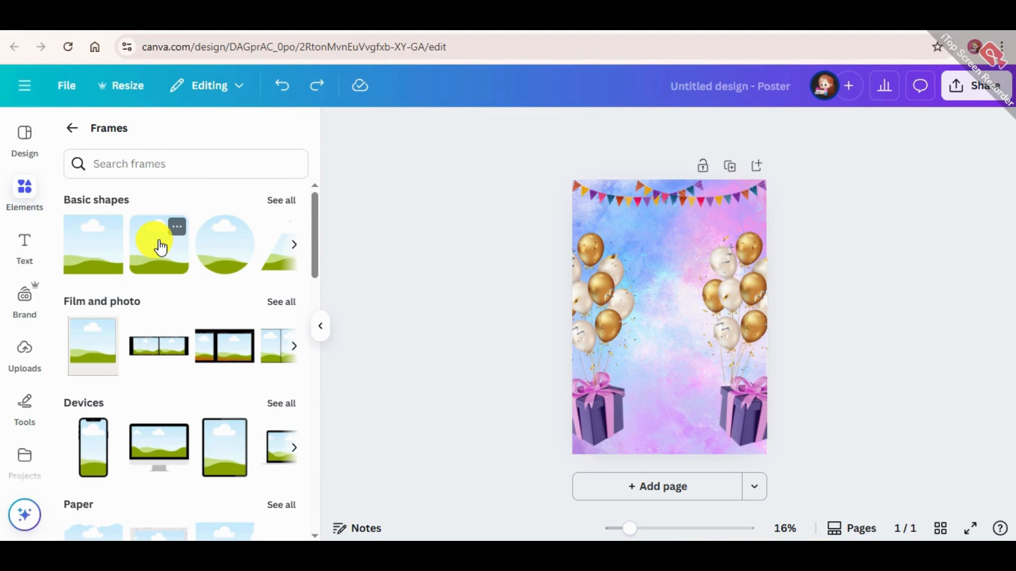
scroll(202, 273, down, 3)
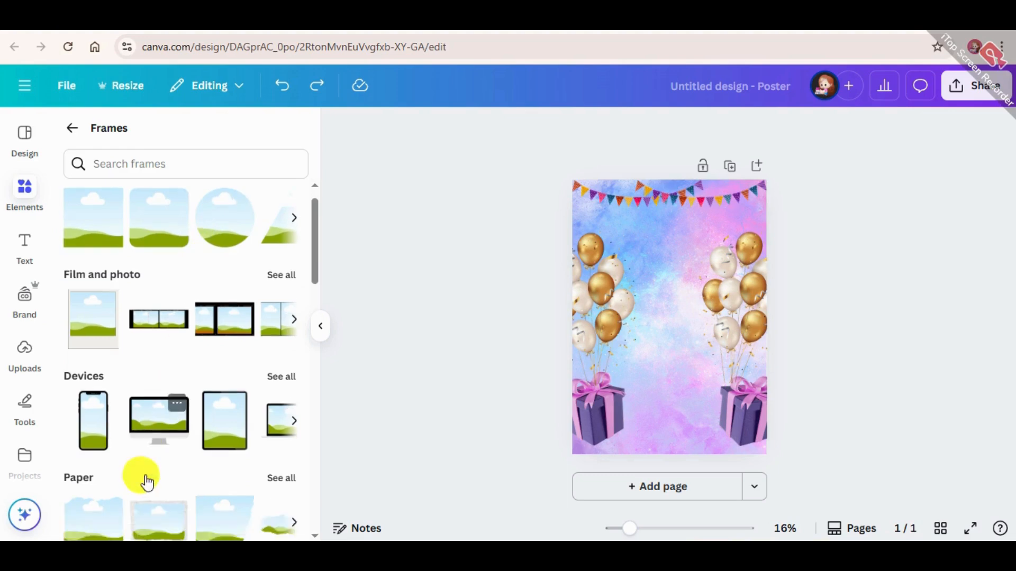
scroll(175, 343, up, 3)
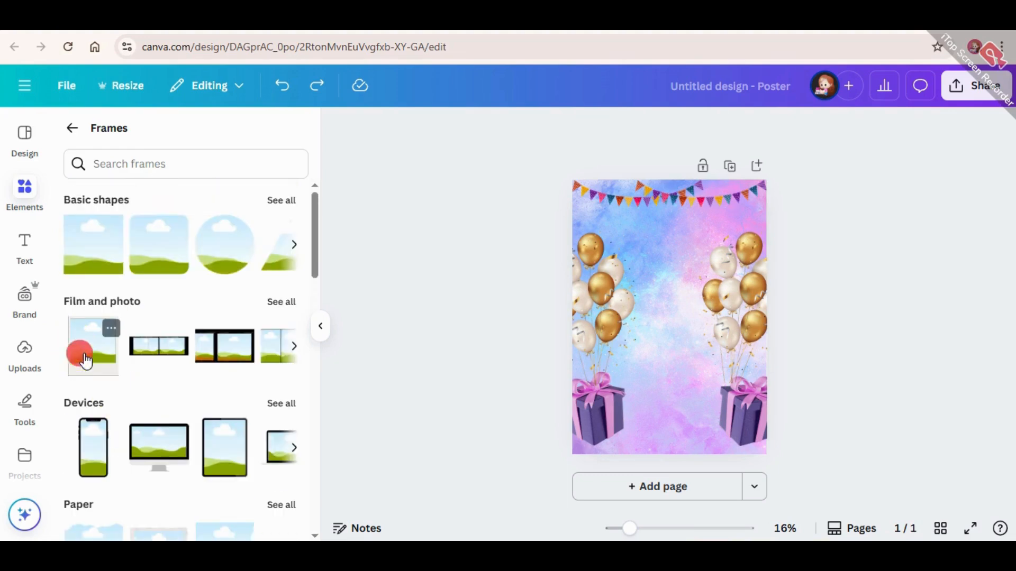
Fit the polaroid frame, tilted slightly clockwise, between the two balloon bunches and send it backward behind them
drag(669, 408, 654, 401)
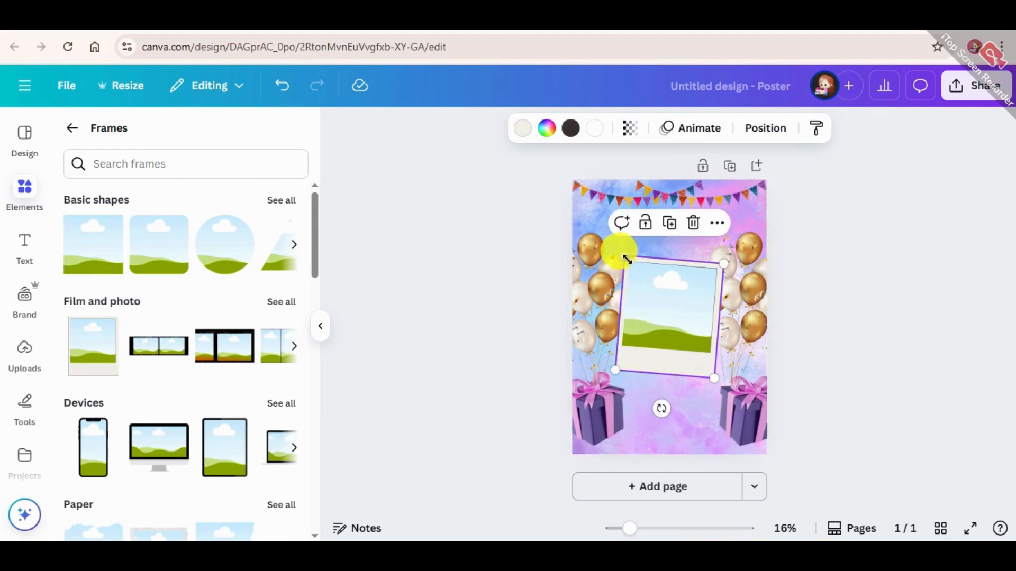
drag(629, 258, 634, 262)
mouse_move(676, 322)
mouse_down()
mouse_move(659, 310)
mouse_move(677, 318)
mouse_up()
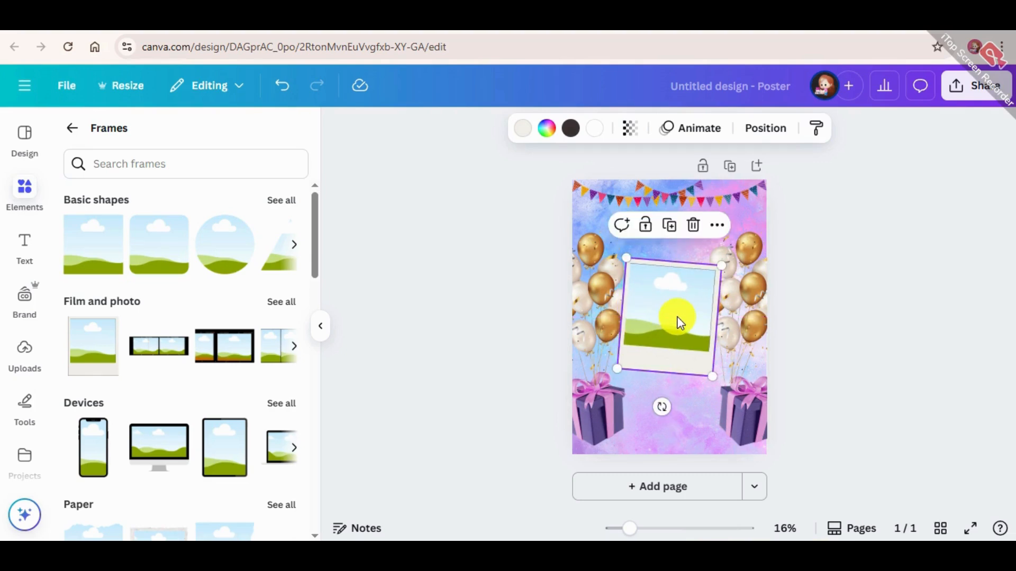
key(ctrl+bracketleft)
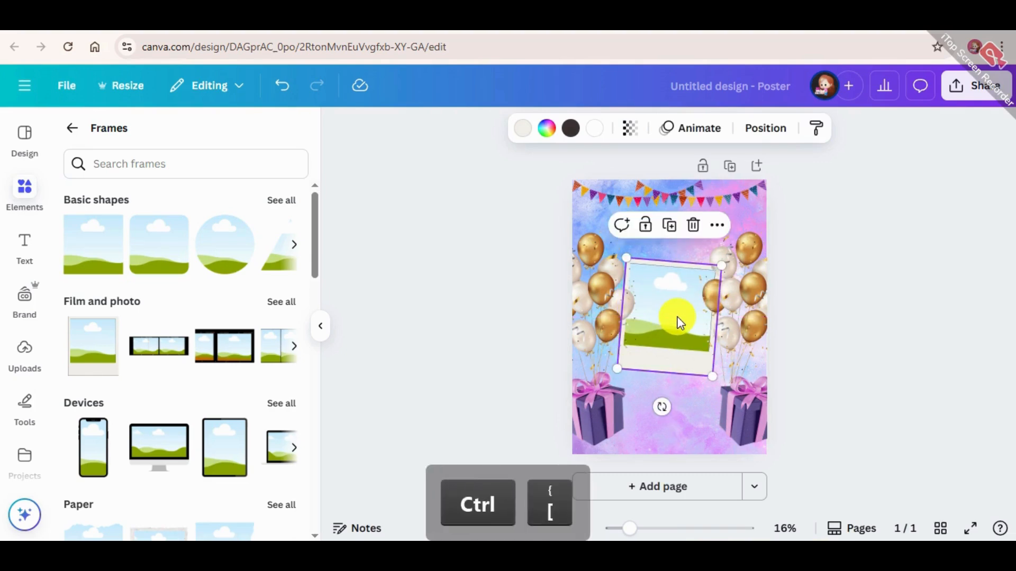
click(932, 239)
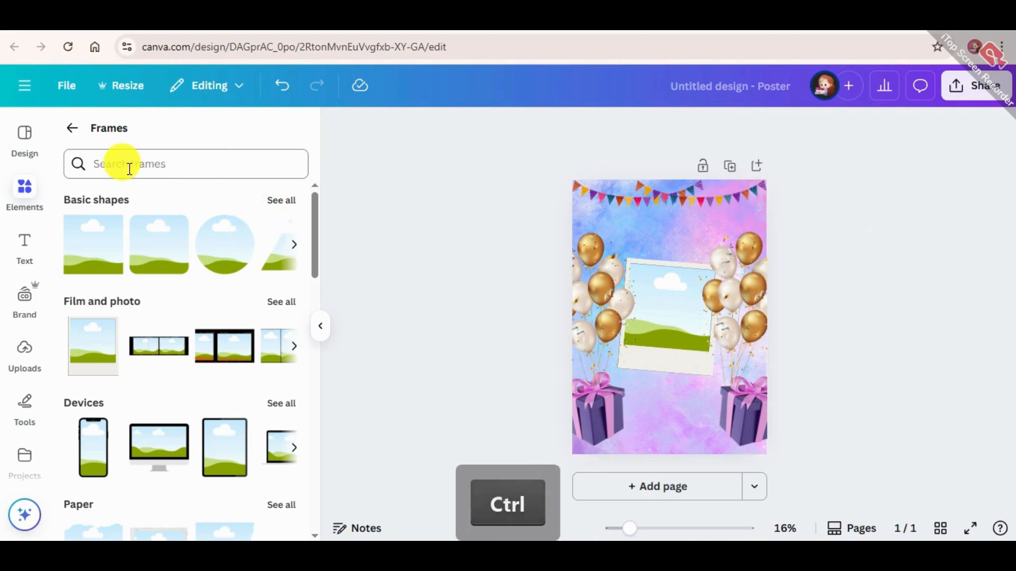
Search the elements for "birthday girl" and show only the photo results
click(70, 125)
click(185, 132)
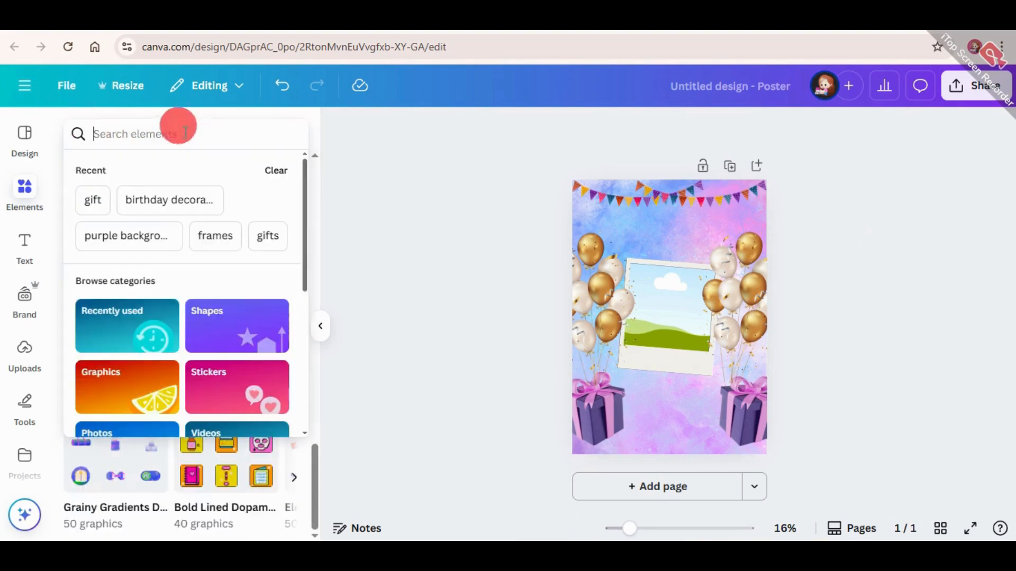
text(birt)
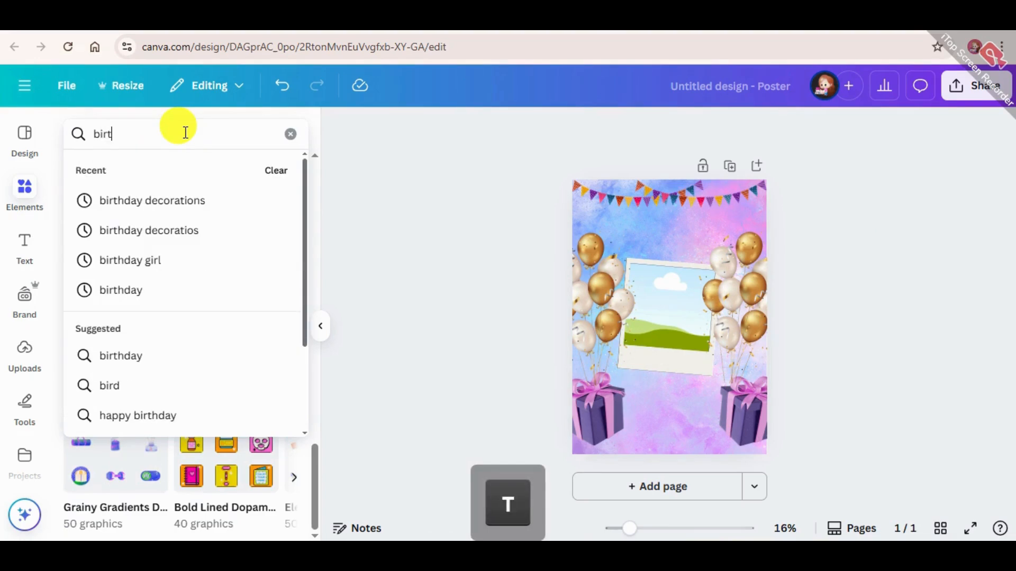
text(hdy)
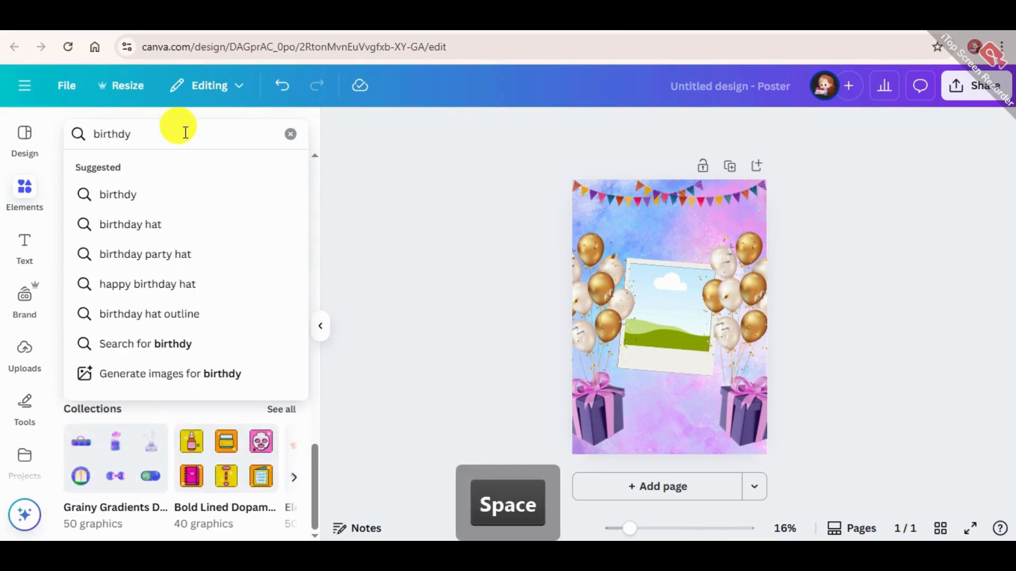
key(BackSpace)
key(BackSpace)
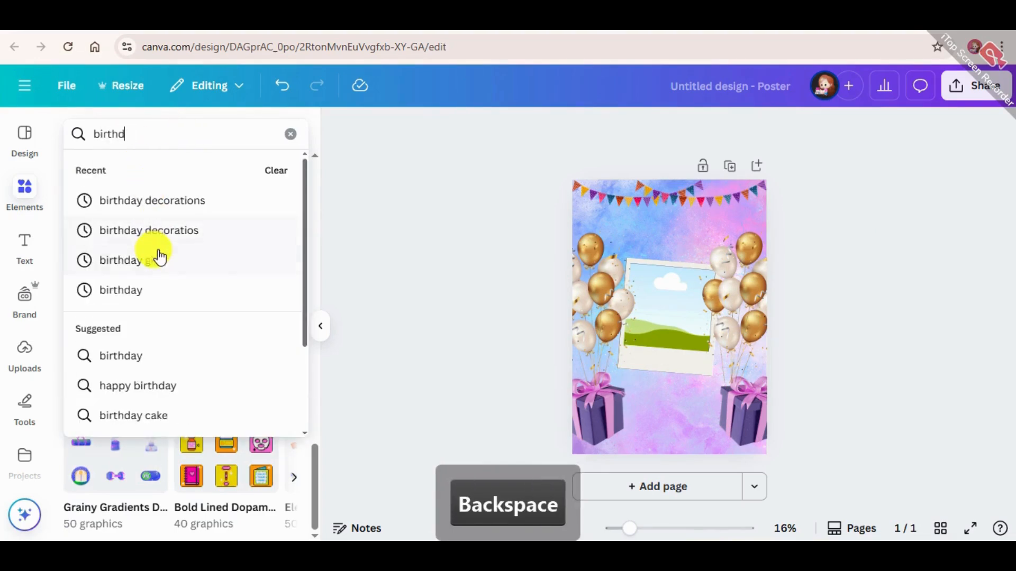
click(158, 259)
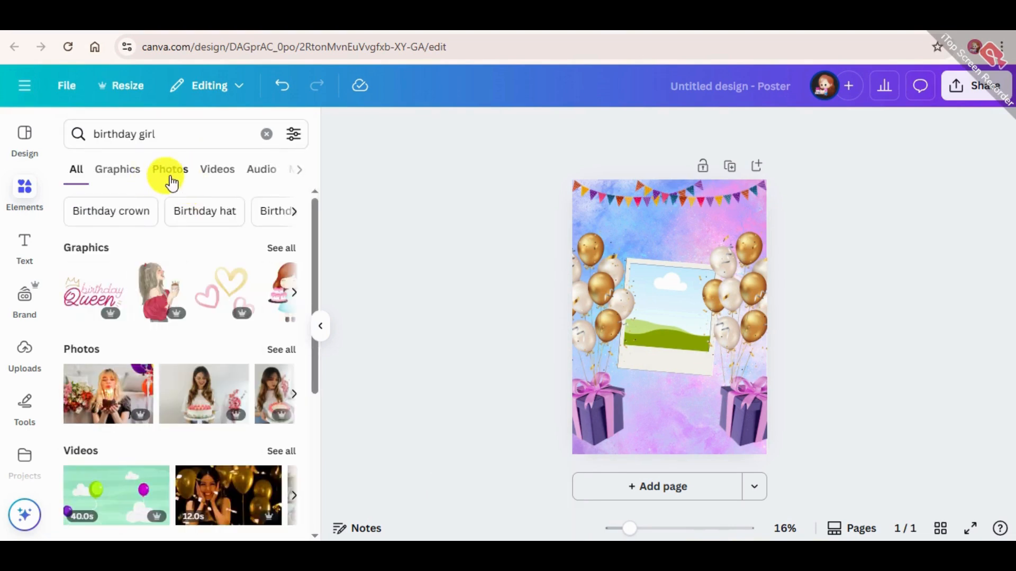
click(129, 176)
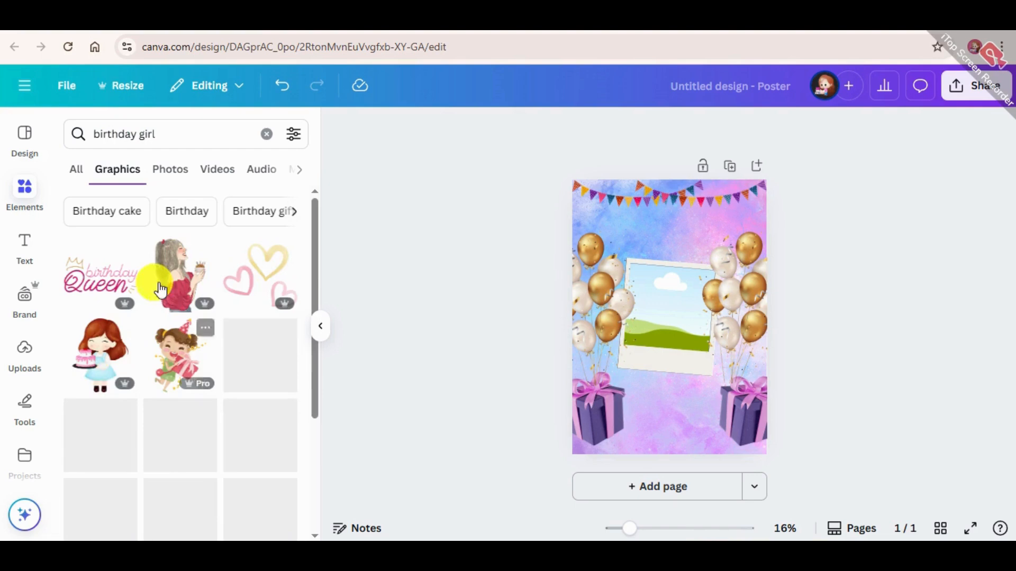
click(186, 179)
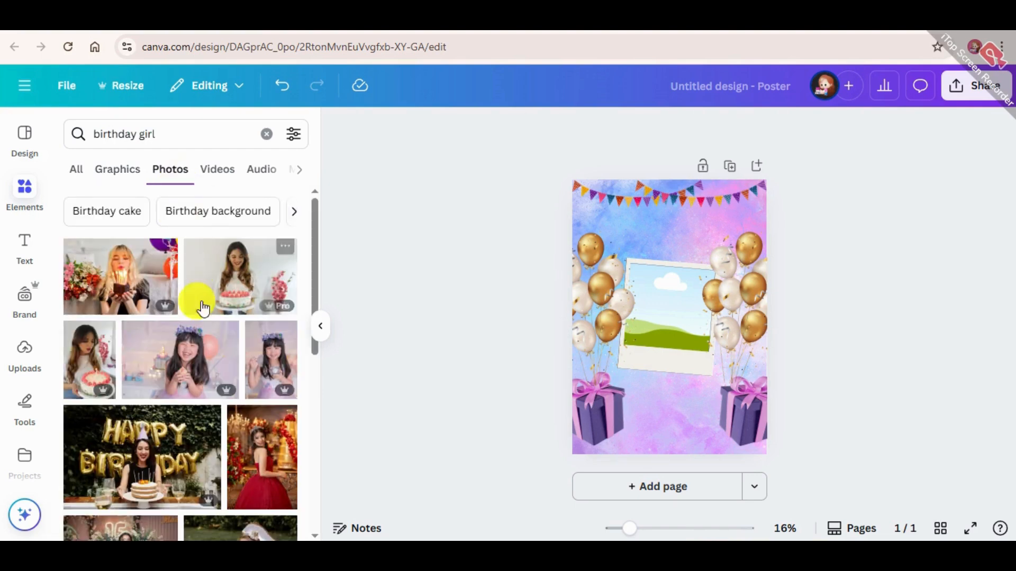
Fill the polaroid frame with the photo of the smiling girl wearing a flower crown beside a pink balloon
drag(180, 357, 673, 306)
double_click(685, 320)
click(900, 272)
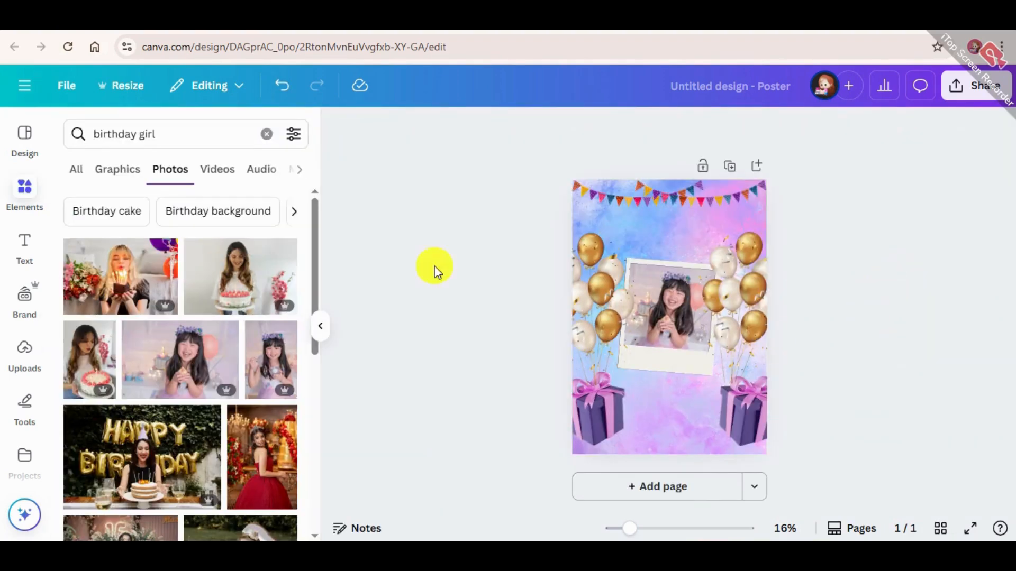
Enlarge the filled polaroid frame slightly and recenter it between the balloon bunches
click(634, 273)
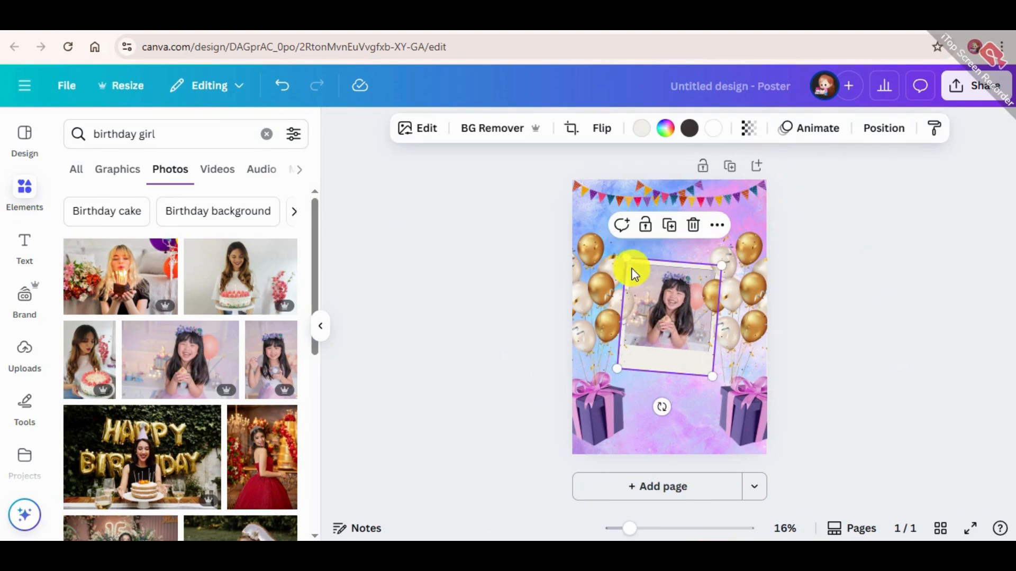
drag(626, 255, 622, 252)
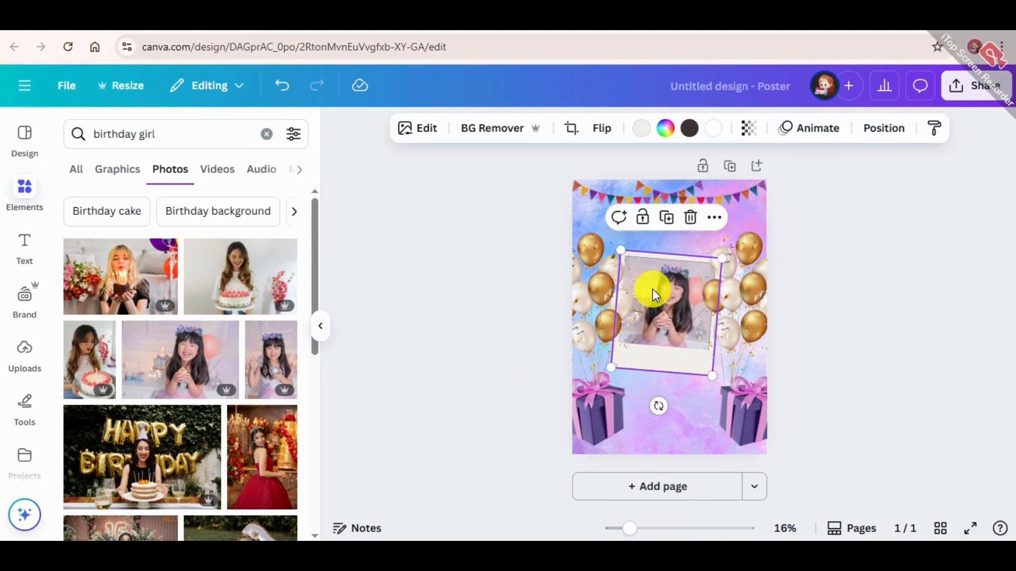
drag(653, 290, 656, 289)
click(908, 233)
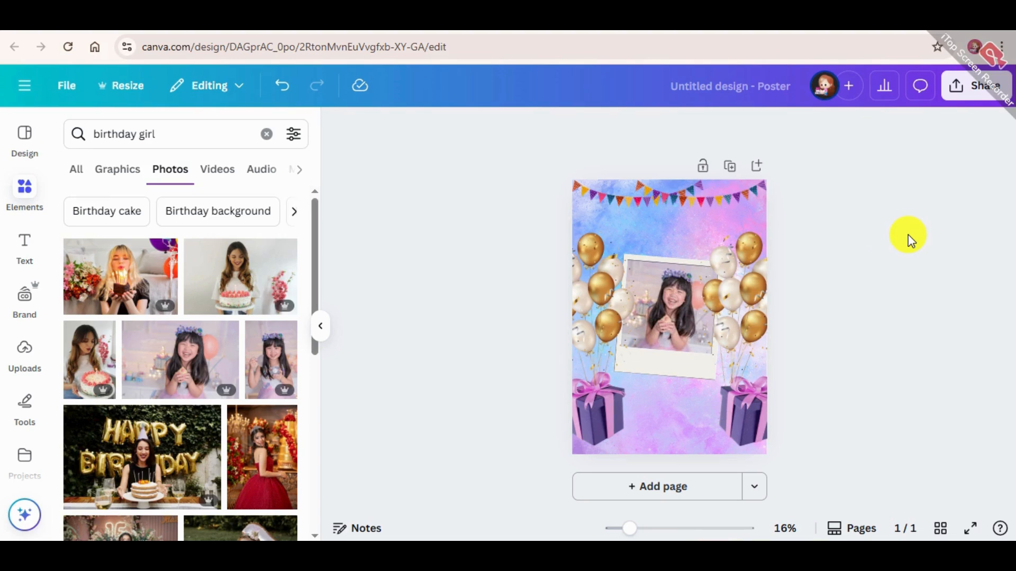
Add a text box and place it in the empty area just above the polaroid photo
key(t)
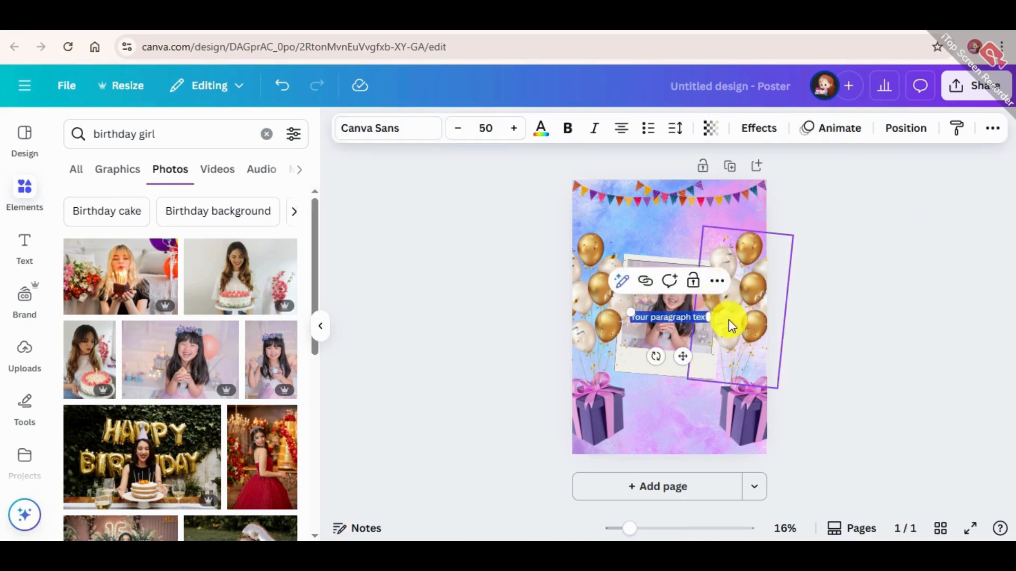
drag(669, 321, 653, 230)
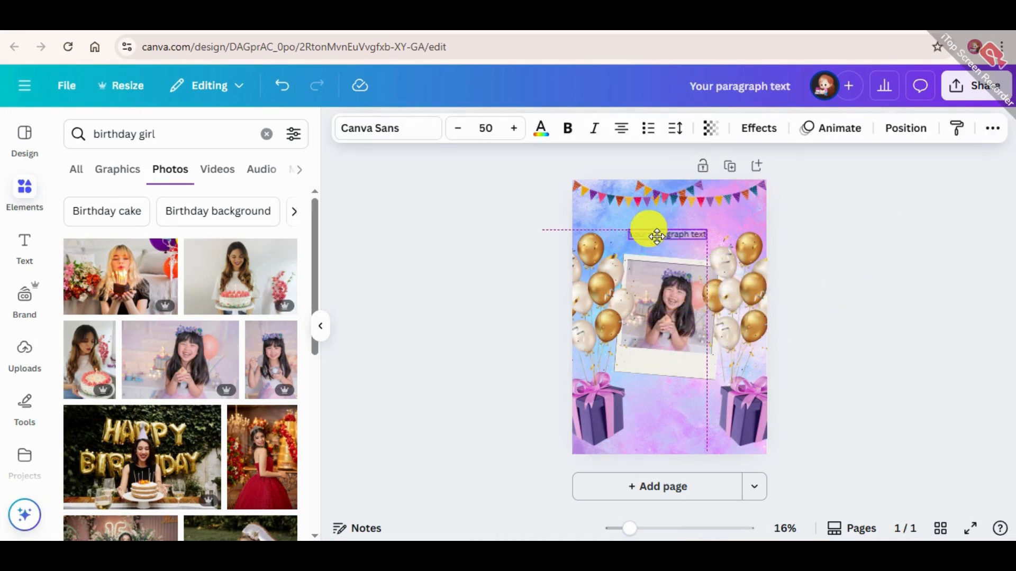
click(20, 248)
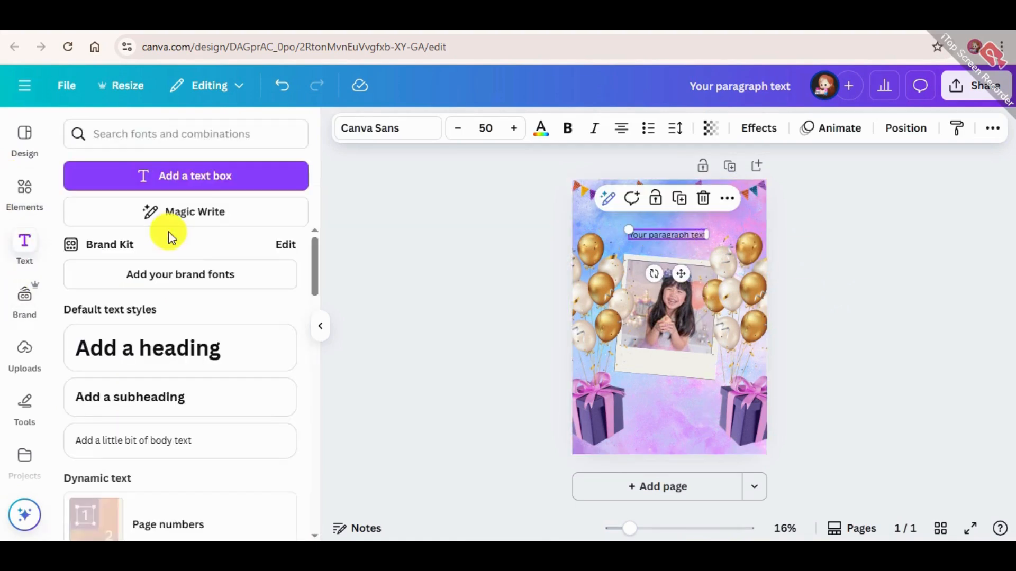
click(182, 352)
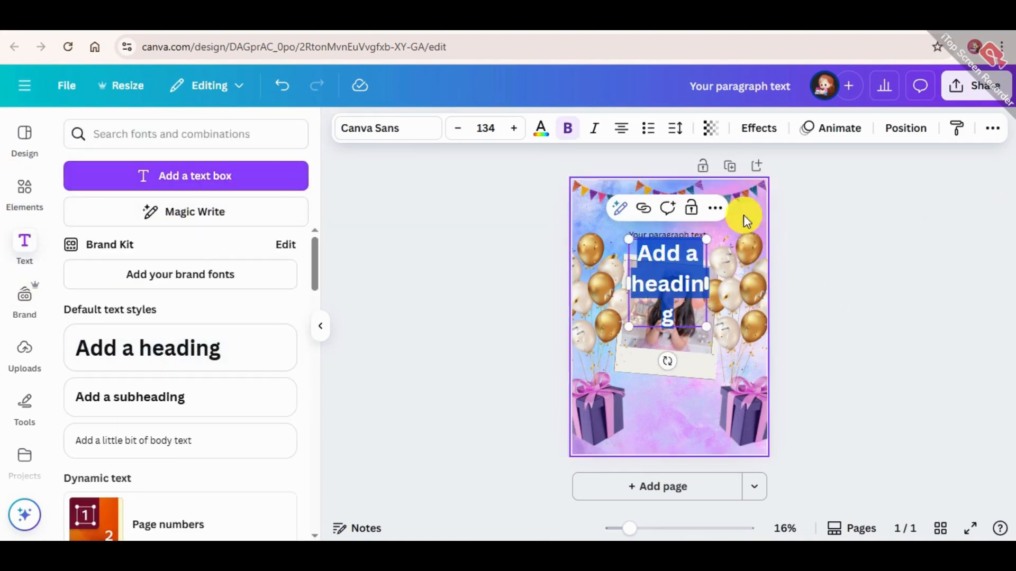
click(682, 237)
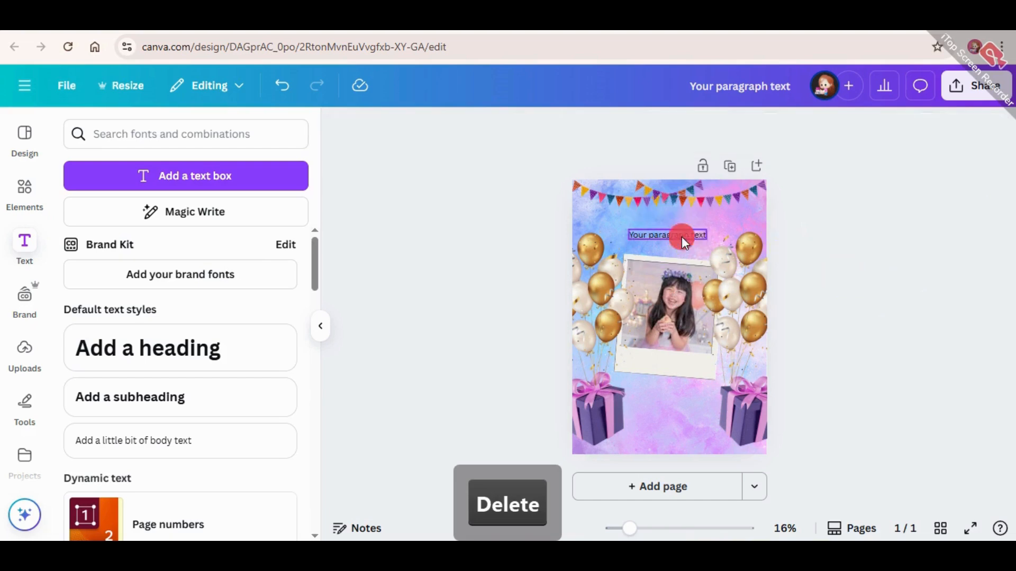
Nudge the text box above the photo slightly and replace its placeholder text with "Happy Birthday"
drag(678, 234, 669, 241)
double_click(671, 243)
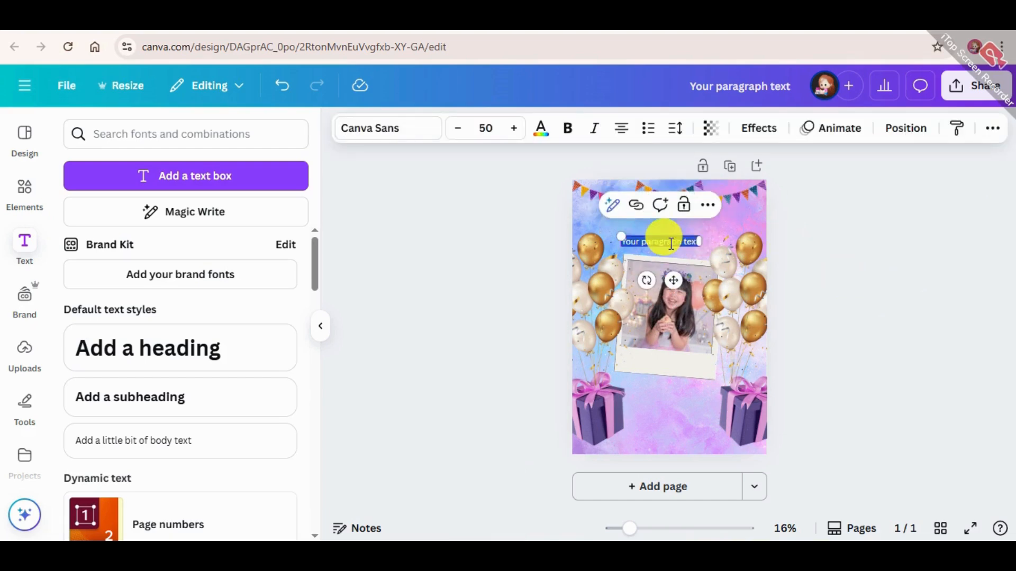
key(BackSpace)
text(Happy)
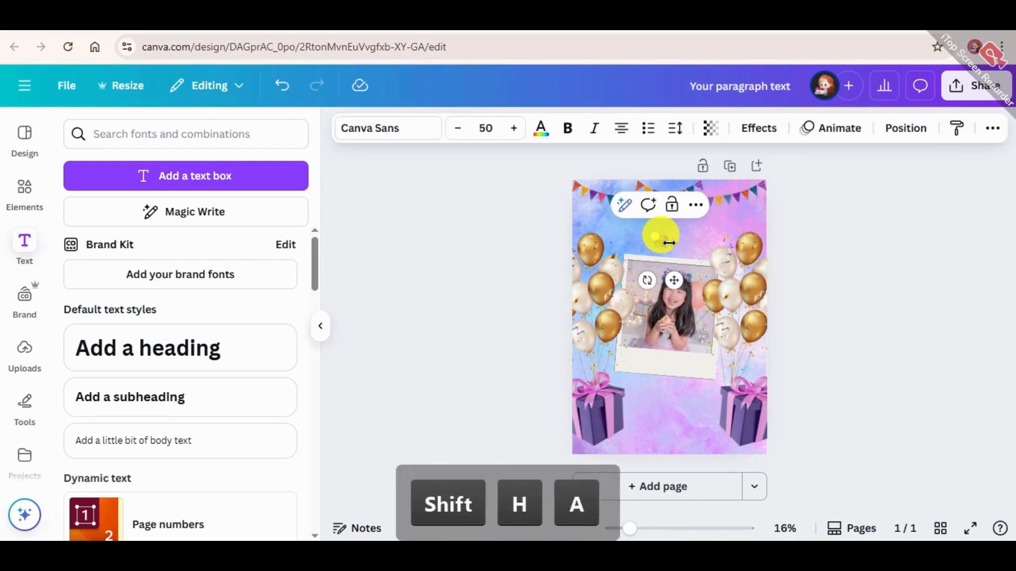
text( Birt)
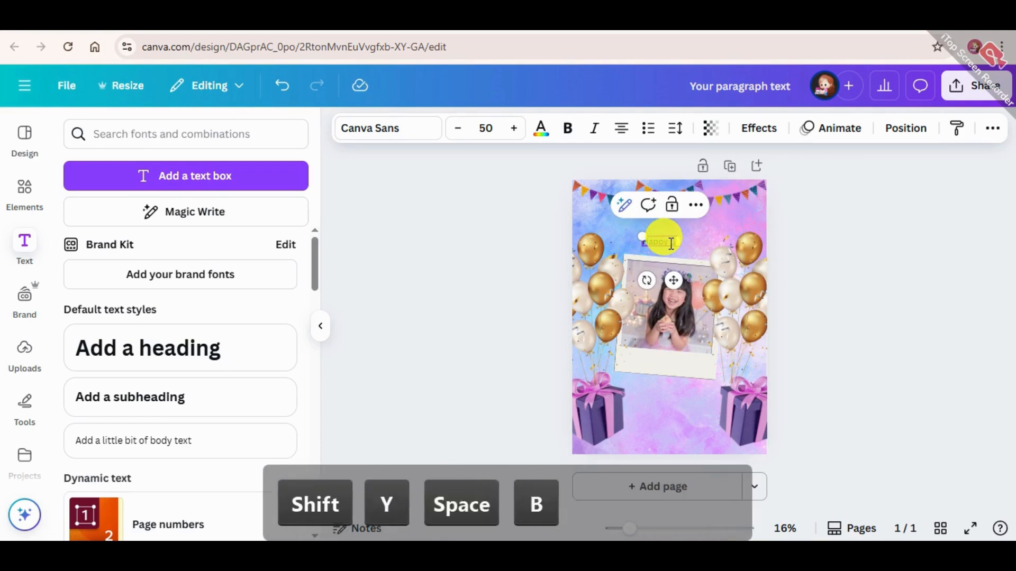
text(hday)
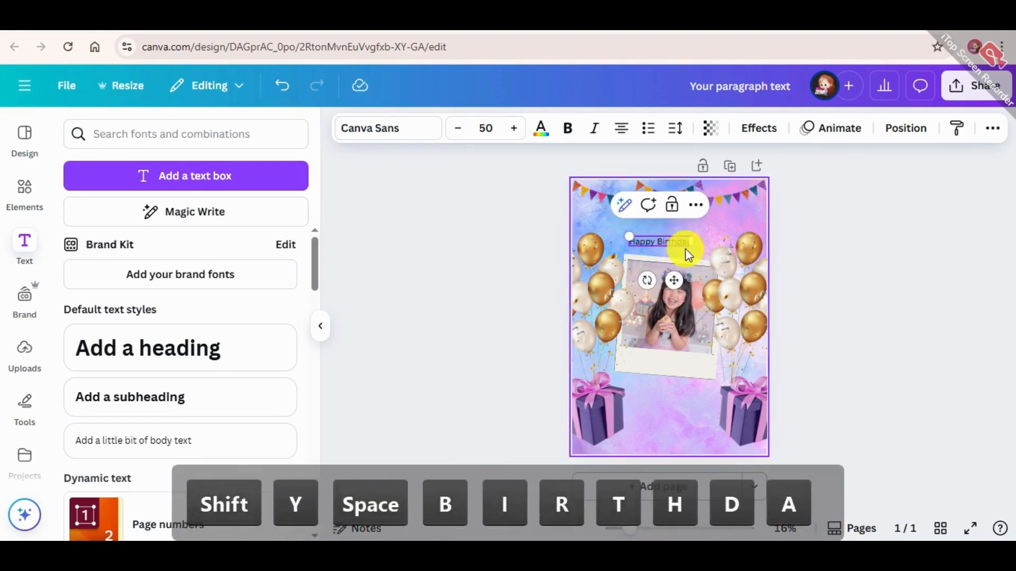
click(897, 194)
Set the font of the "Happy Birthday" text to Railey
click(686, 242)
click(373, 130)
click(188, 197)
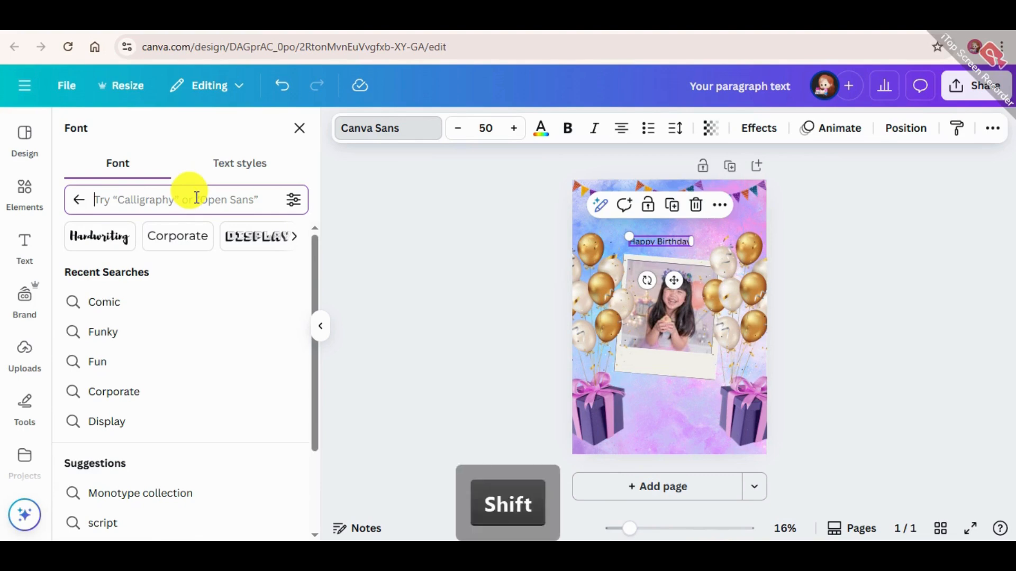
text(Railey)
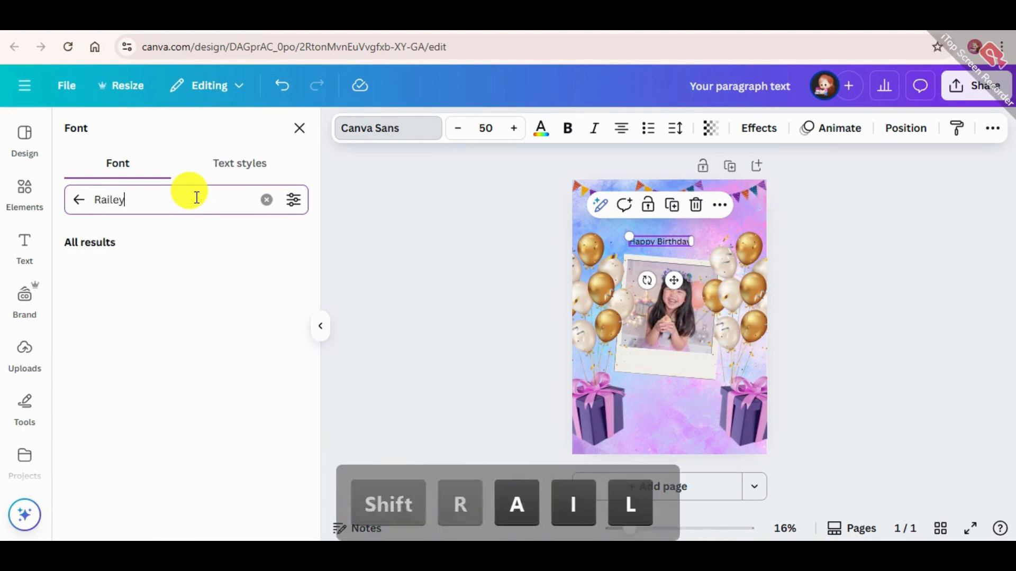
click(152, 274)
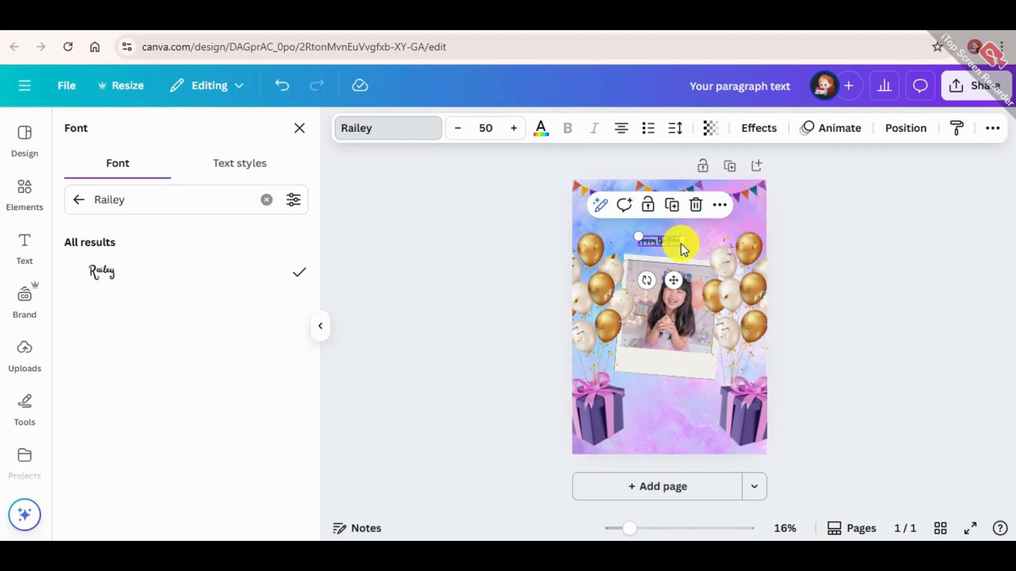
Enlarge the "Happy Birthday" text to size 144 and center it between the bunting and the photo
drag(680, 247, 762, 267)
click(707, 526)
drag(687, 226, 735, 253)
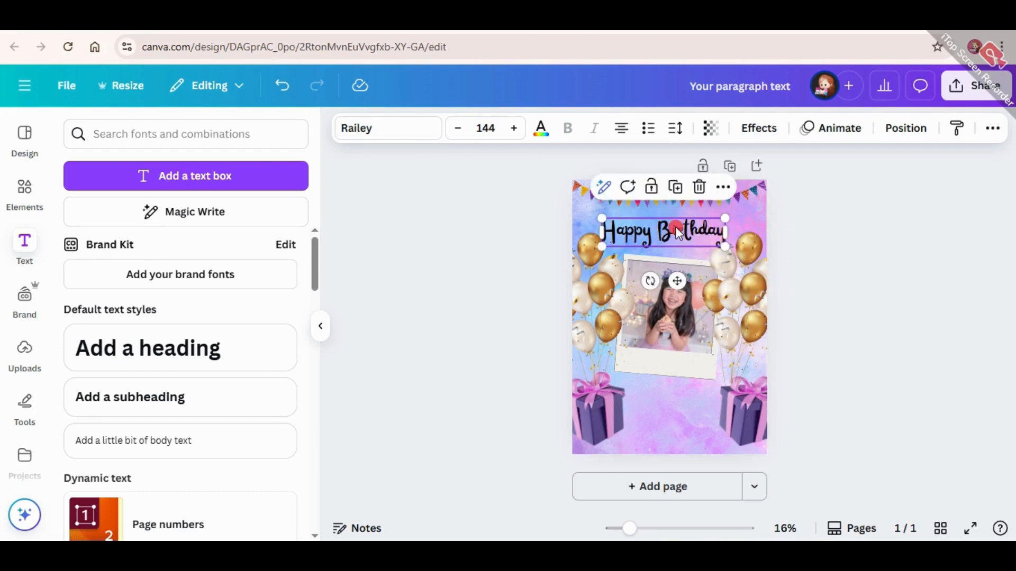
drag(669, 217, 671, 227)
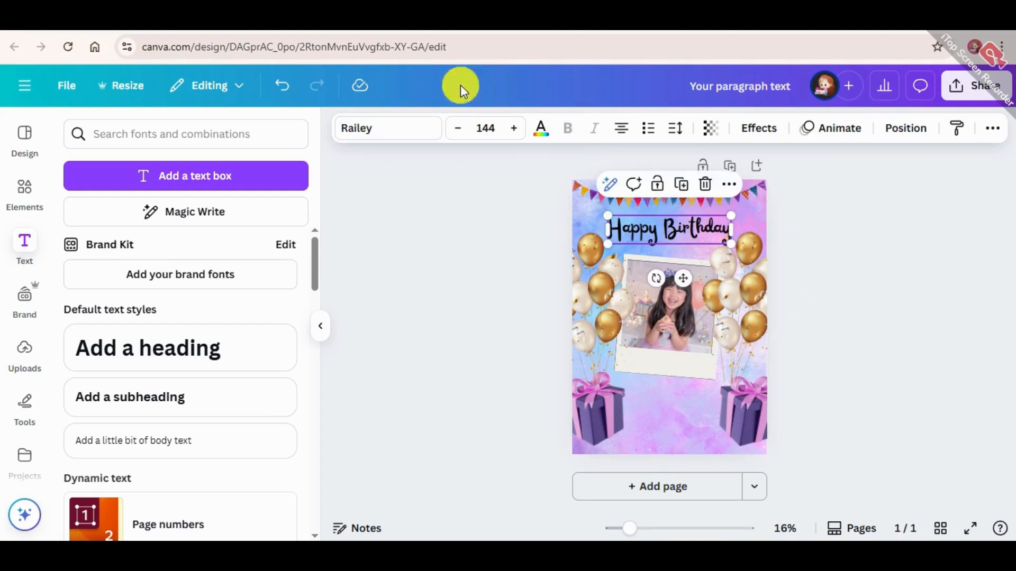
Try the gift box's darkest purple and the bunting's purple #7A2EA0 as the color of the "Happy Birthday" text
click(541, 129)
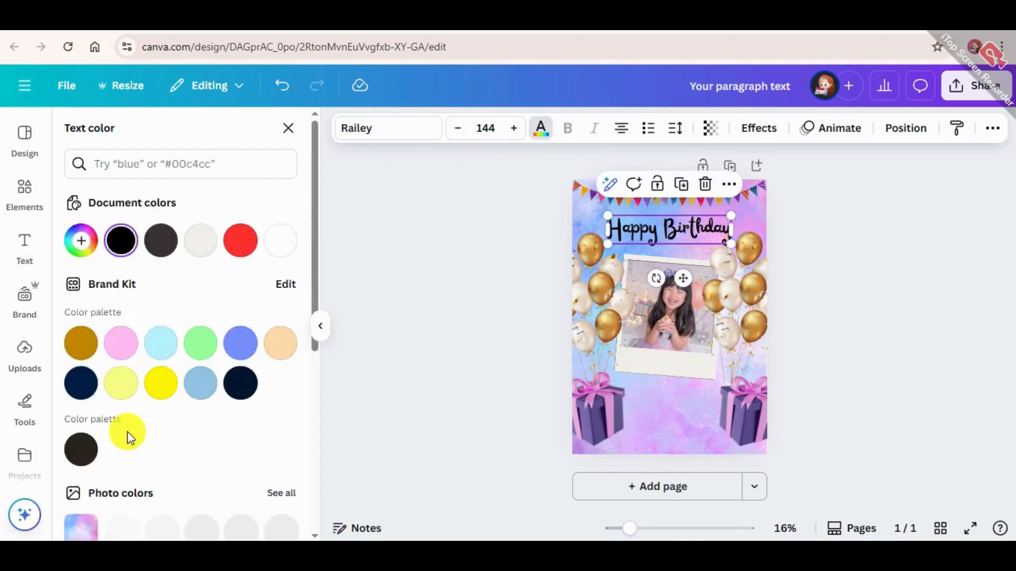
scroll(106, 435, down, 4)
scroll(101, 435, down, 3)
click(161, 244)
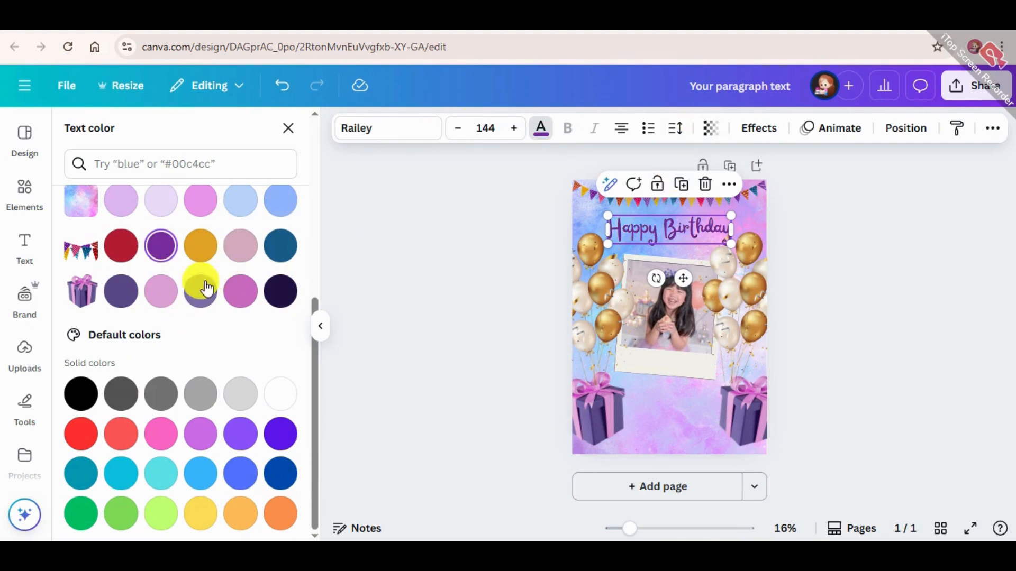
click(276, 290)
click(162, 246)
Add a dark purple, #370052, to the Brand Kit's first color palette and apply it to the "Happy Birthday" text
scroll(194, 329, up, 6)
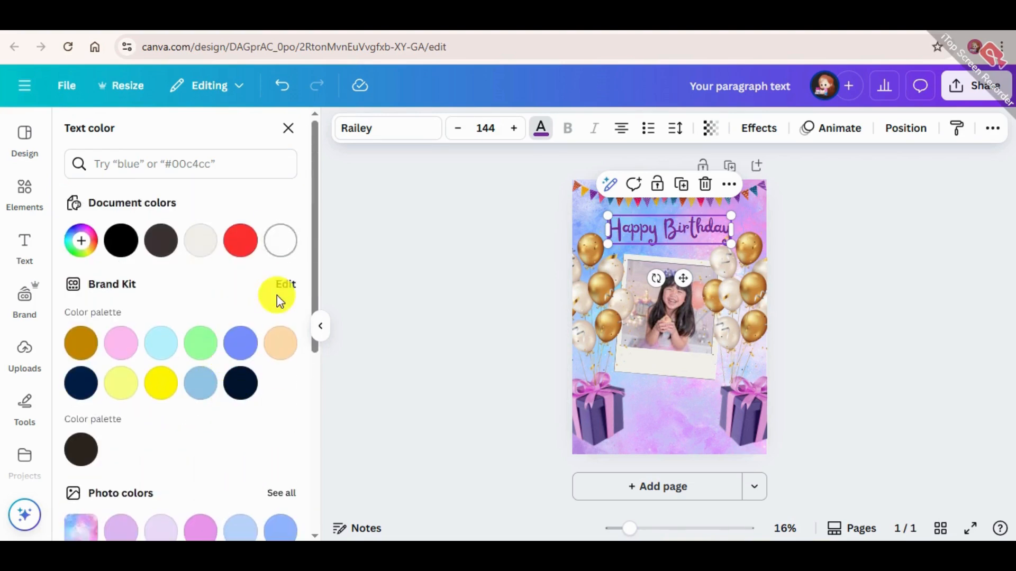
click(286, 284)
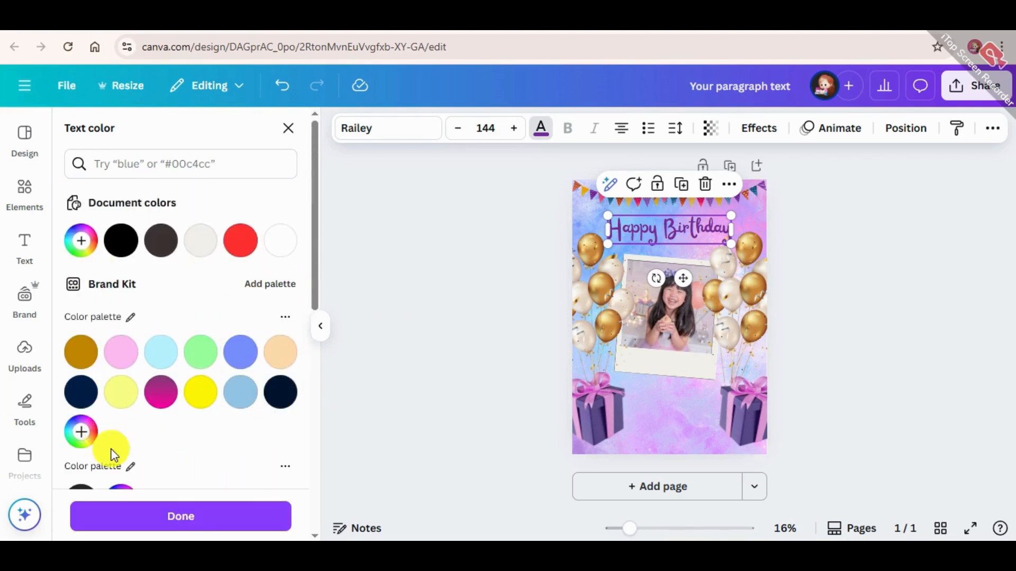
click(80, 435)
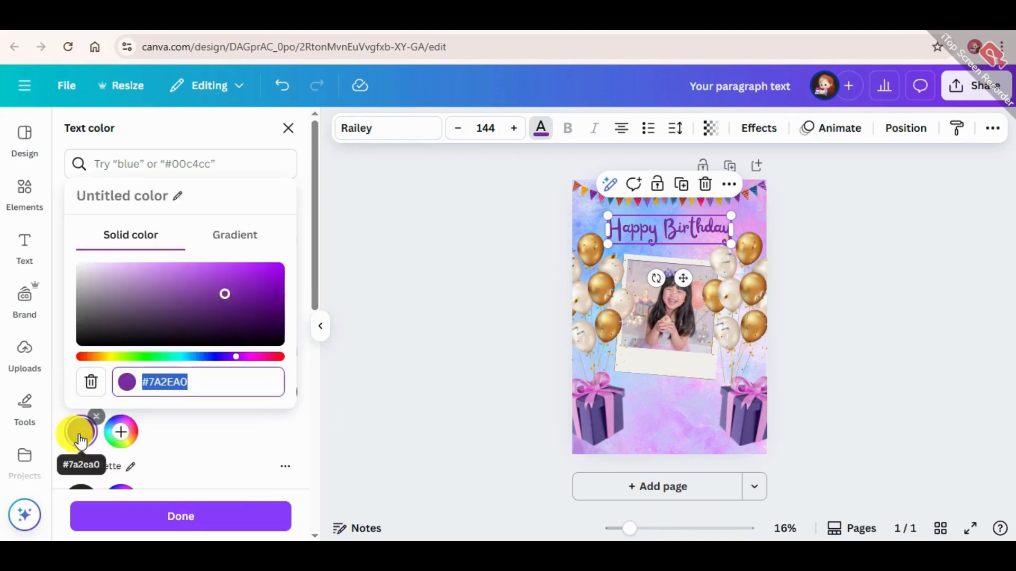
click(251, 297)
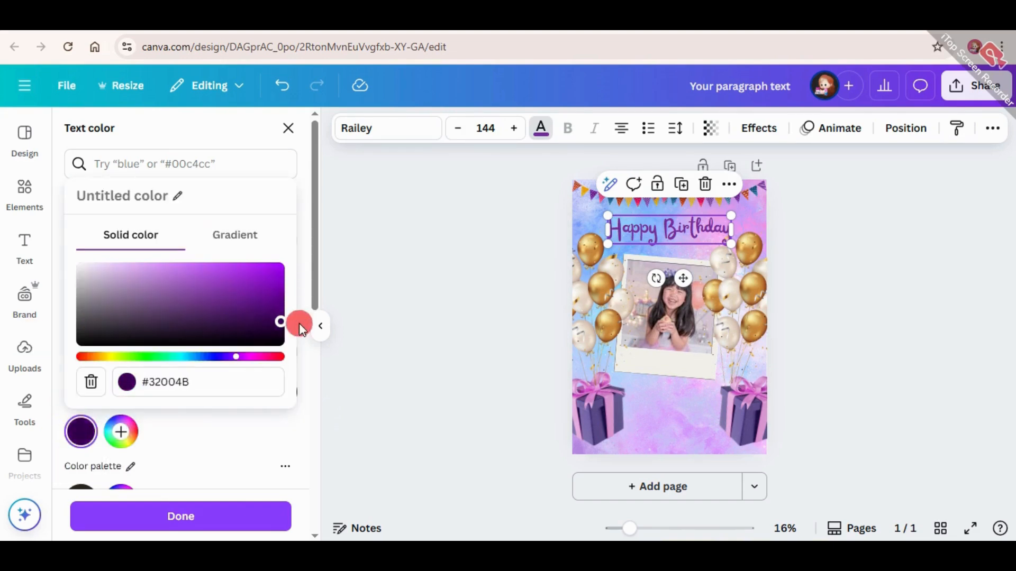
click(199, 506)
click(281, 384)
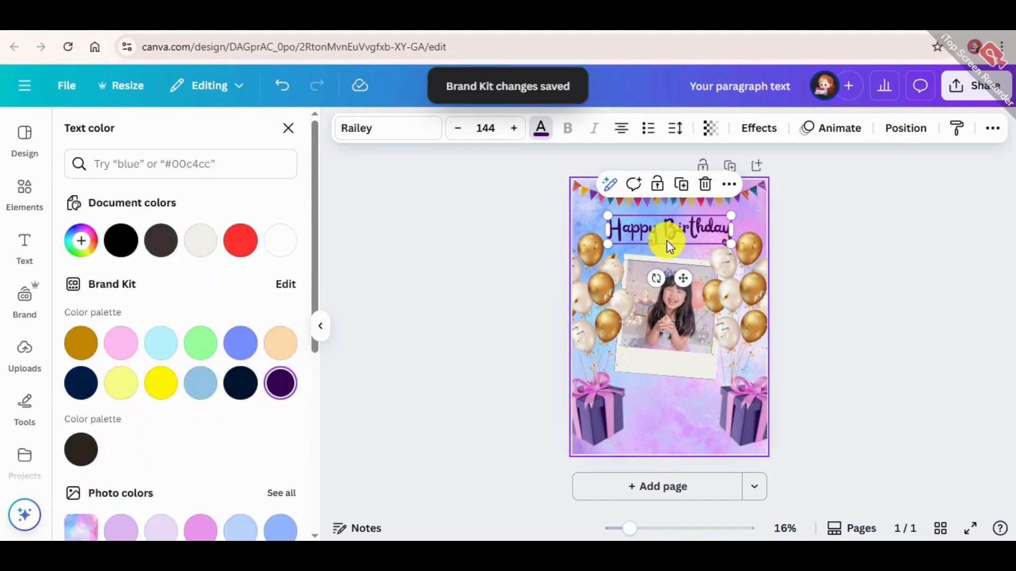
Apply the Shadow effect to the "Happy Birthday" text with a light purple default color for the shadow
click(759, 132)
click(180, 213)
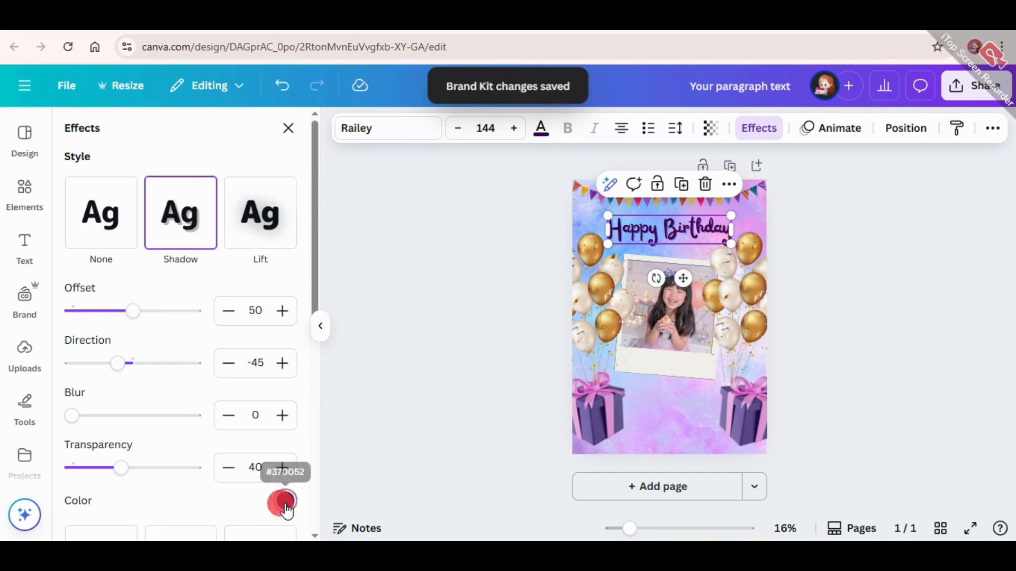
click(286, 505)
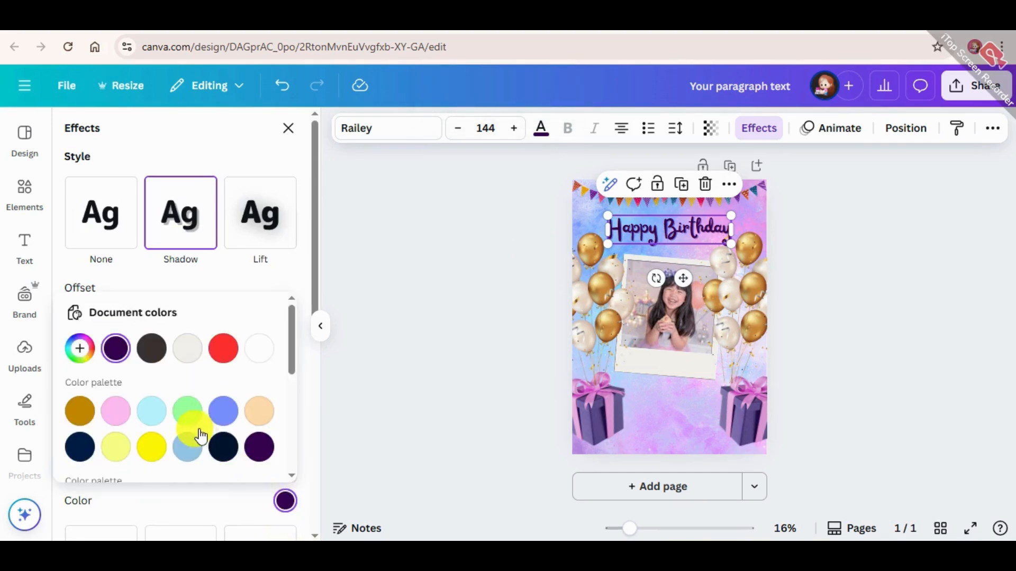
scroll(200, 432, down, 5)
click(188, 381)
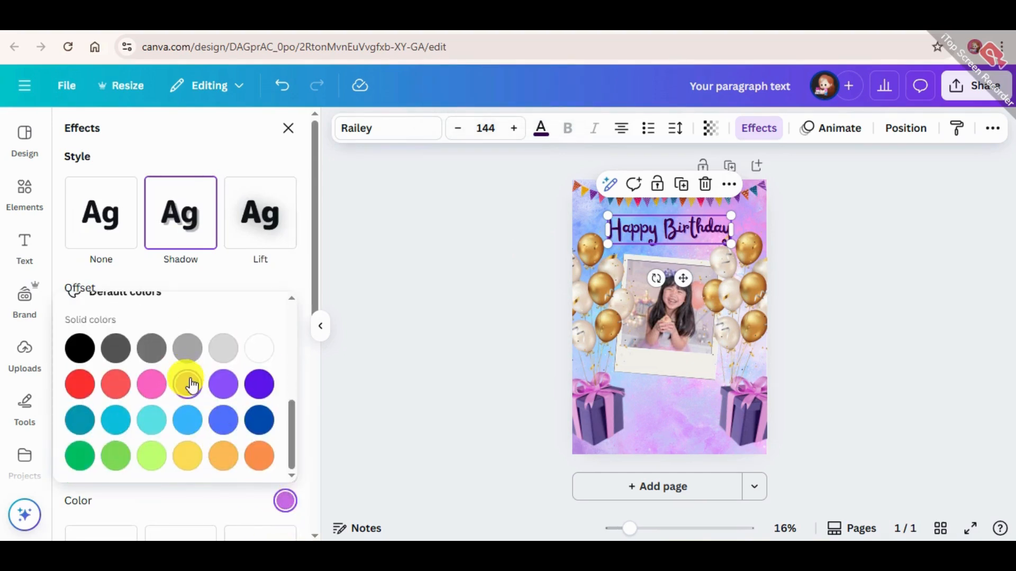
Try the dark purple palette color for the text shadow, then the light purple default color again
scroll(222, 450, up, 5)
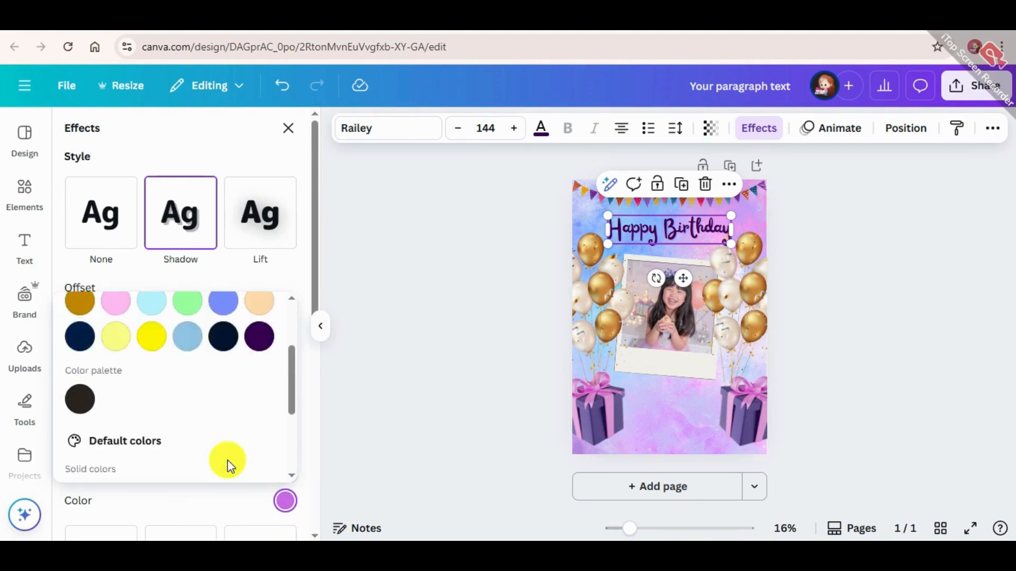
click(258, 447)
scroll(244, 442, down, 5)
scroll(245, 443, down, 1)
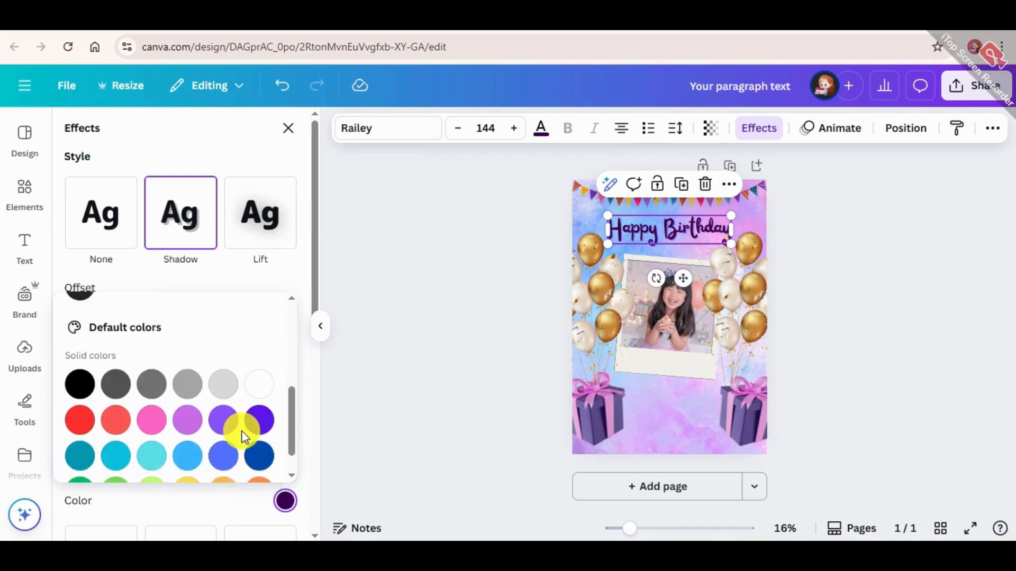
click(187, 392)
Set the shadow of the "Happy Birthday" text to the custom purple #8C00B4
scroll(188, 413, up, 5)
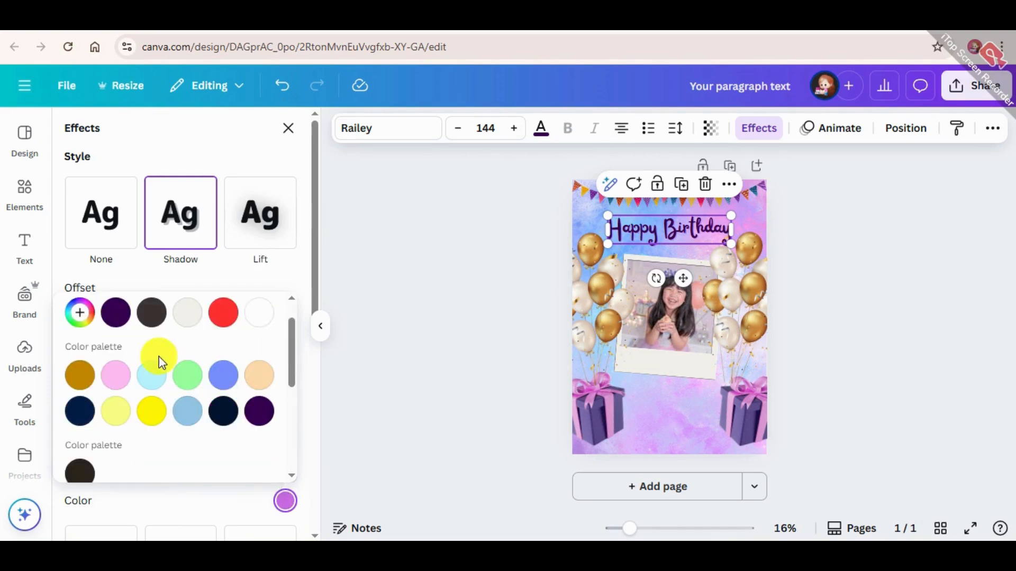
scroll(223, 413, up, 1)
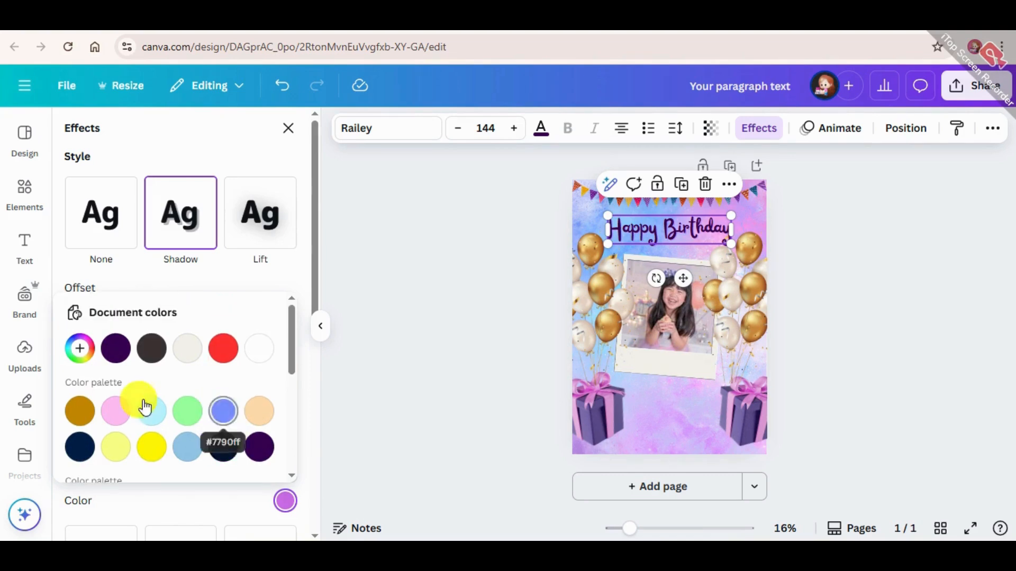
click(80, 348)
click(212, 395)
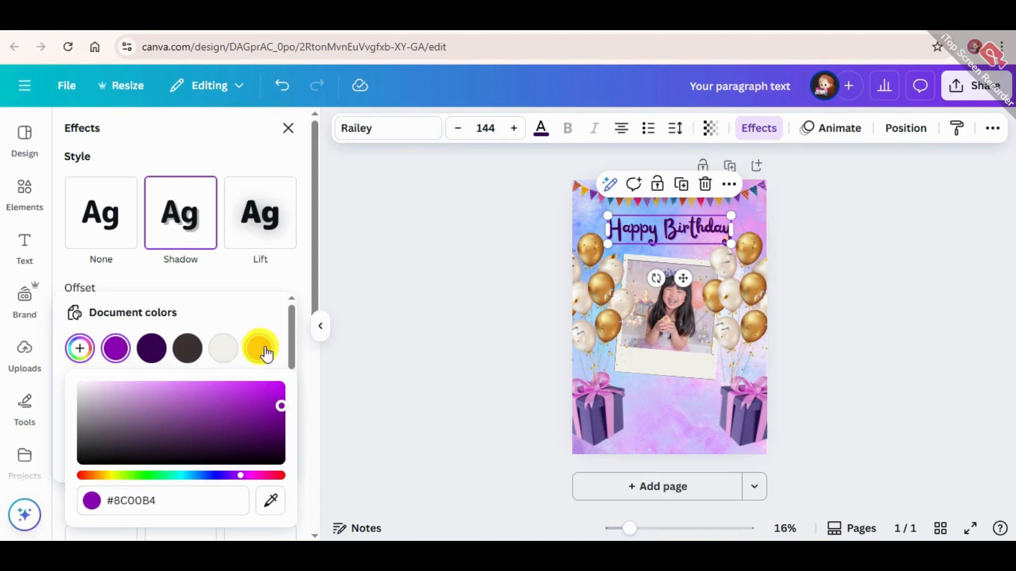
click(152, 324)
click(116, 350)
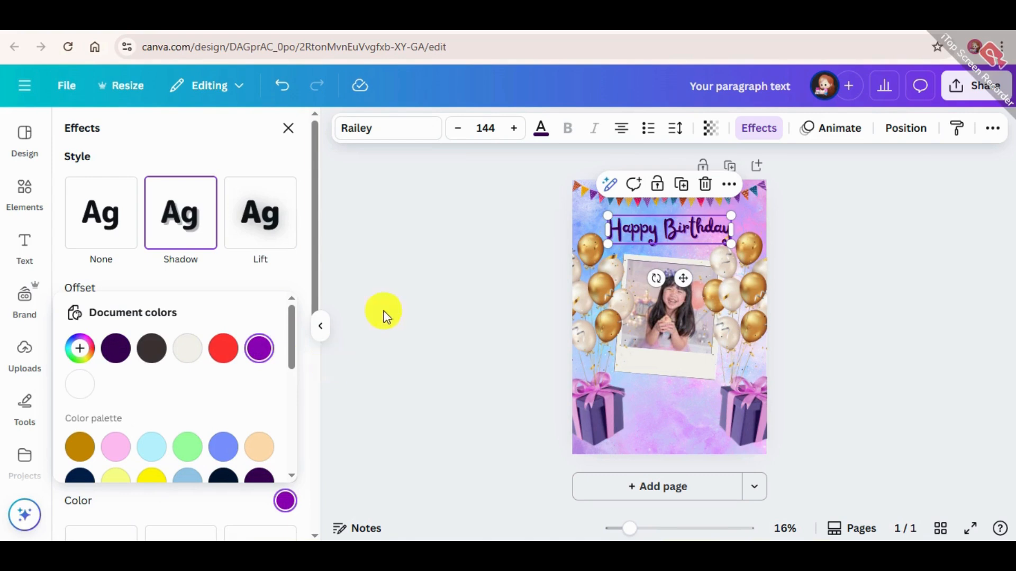
click(400, 271)
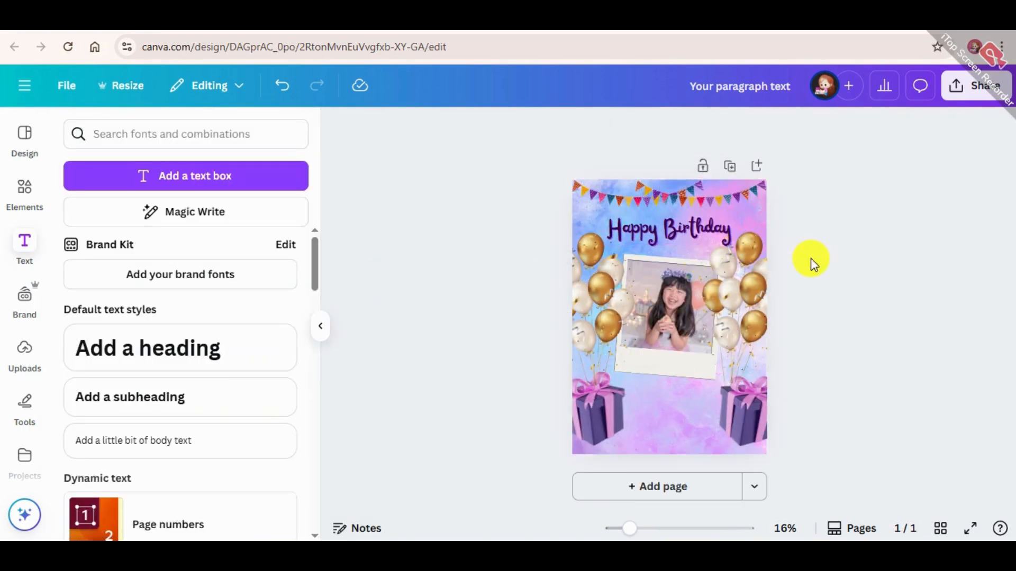
Enlarge the "Happy Birthday" text to size 154 and shift it slightly lower, centered above the photo
drag(682, 227, 718, 239)
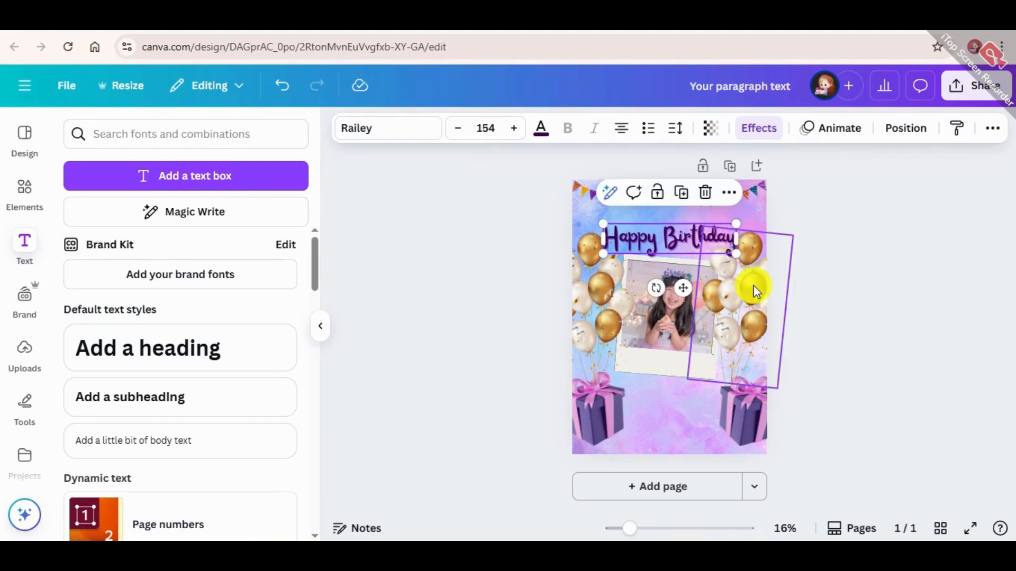
Shrink the balloon bunches on both sides slightly so they sit clear of the "Happy Birthday" text
click(749, 272)
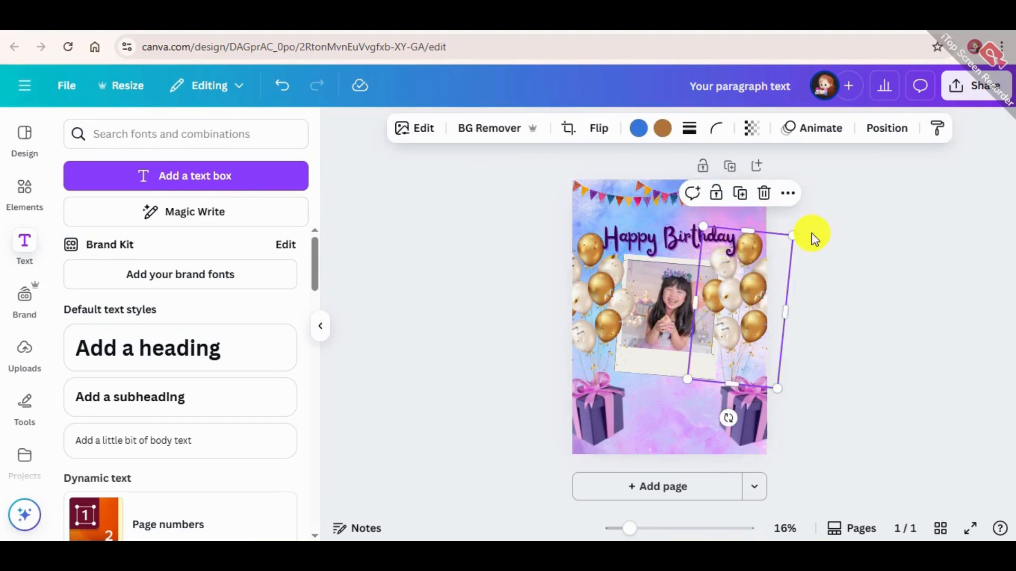
drag(798, 237, 782, 249)
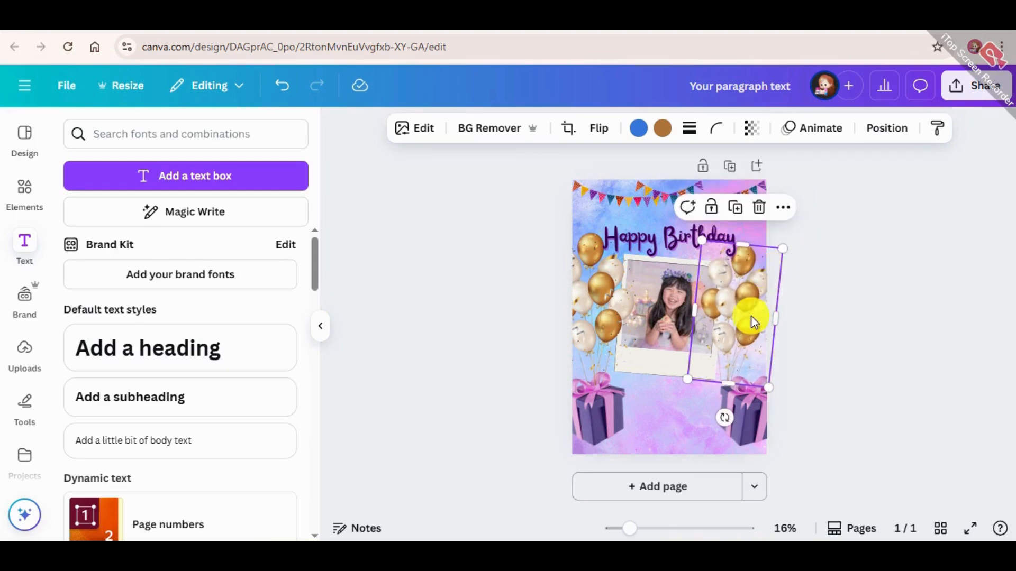
click(582, 252)
drag(543, 231, 554, 253)
Shrink the gift boxes in both lower corners of the poster slightly
click(618, 401)
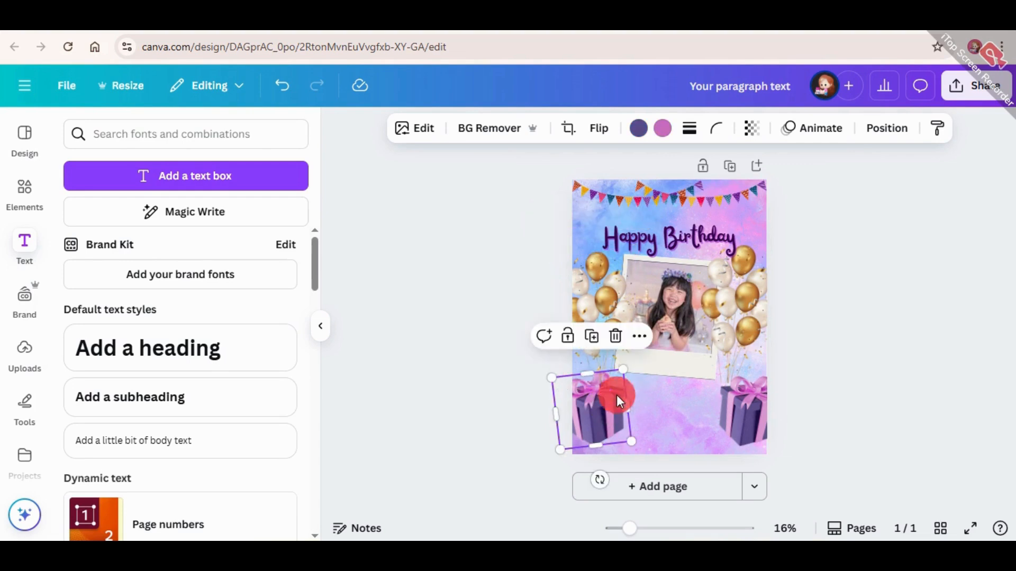
drag(618, 364, 609, 387)
click(753, 404)
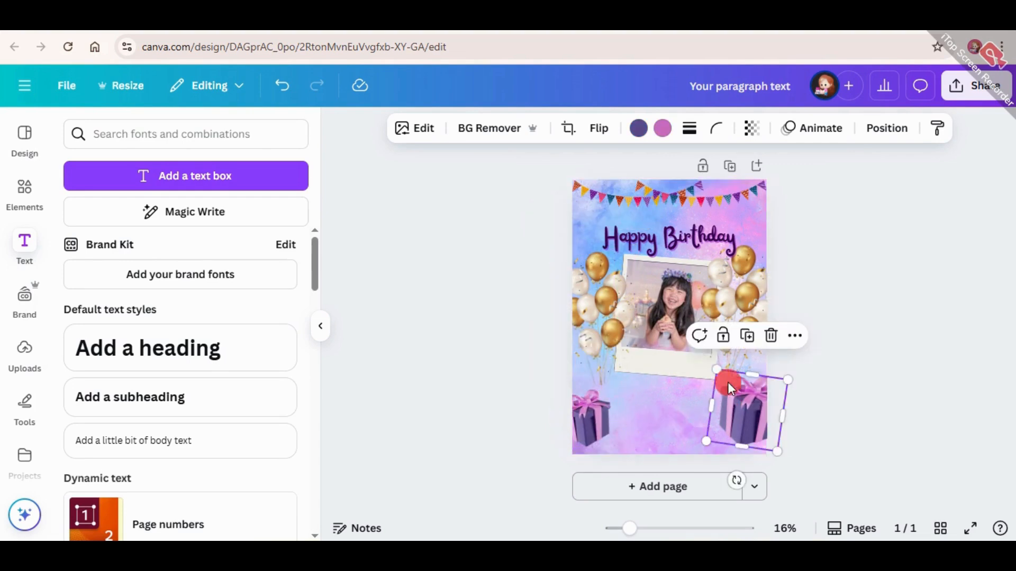
drag(710, 368, 732, 387)
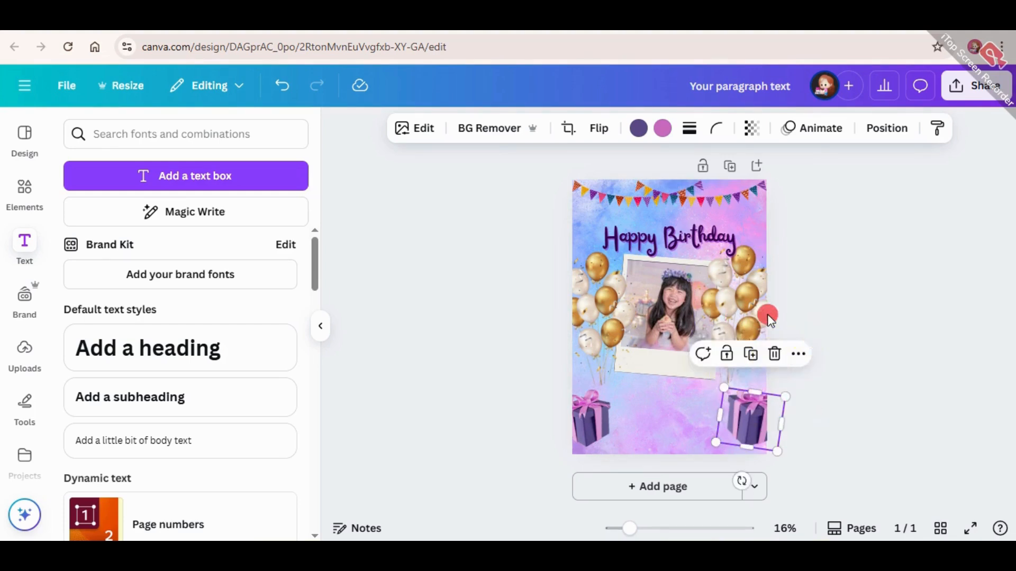
Duplicate the "Happy Birthday" heading below the photo and change the copy's text to "Happy Birthday to you"
click(669, 234)
drag(668, 235, 671, 405)
double_click(671, 405)
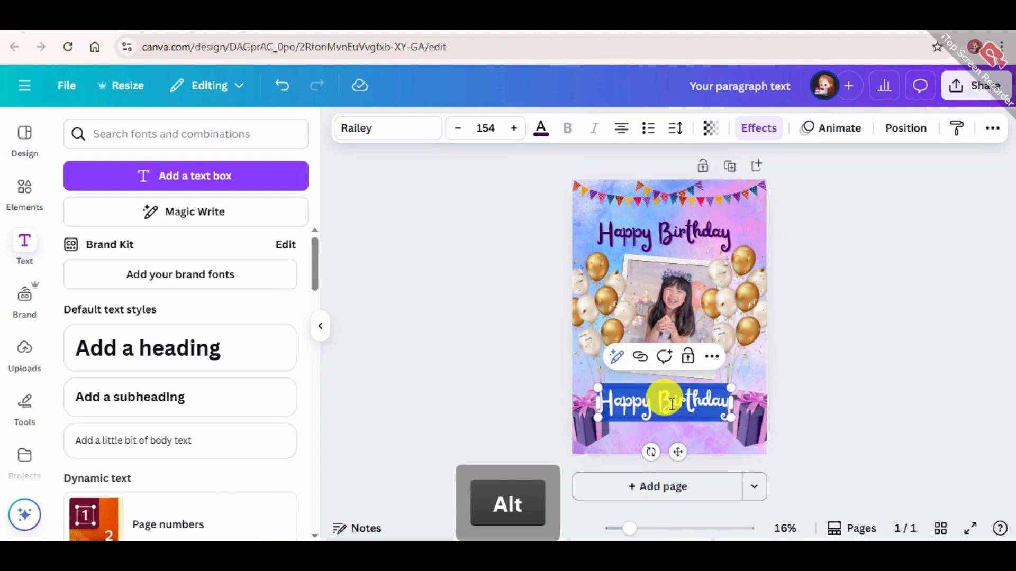
key(BackSpace)
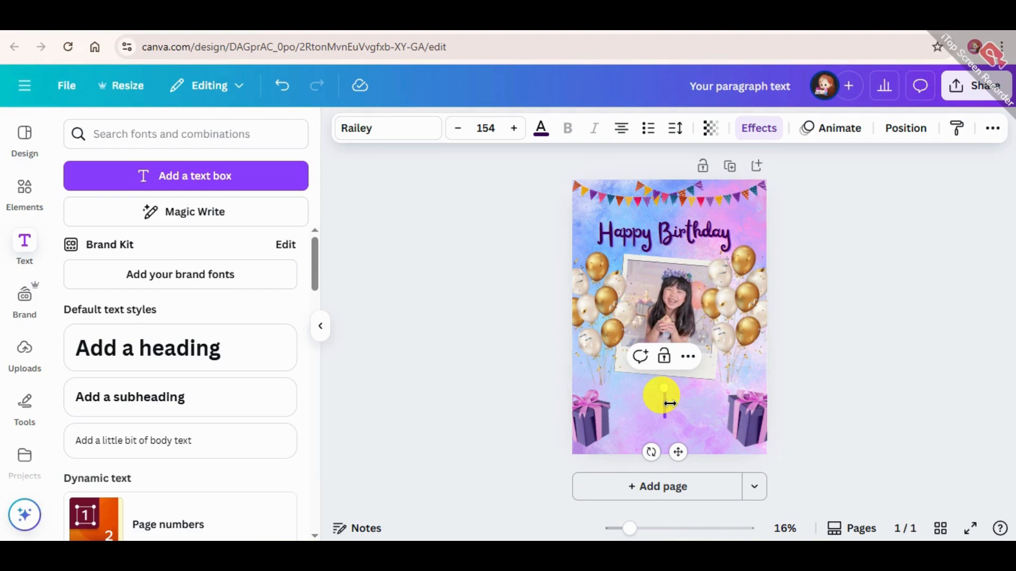
text(H)
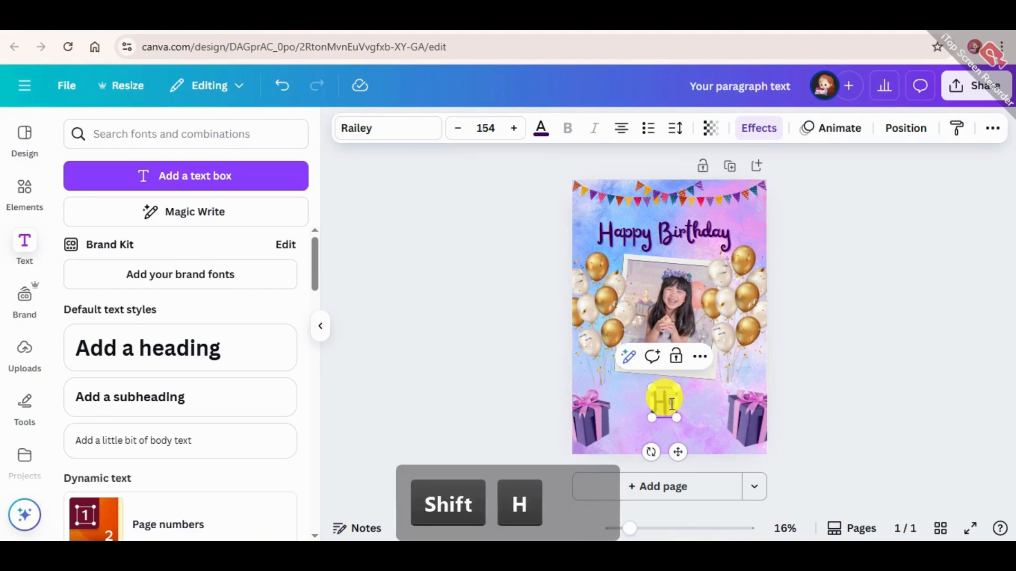
text(appy)
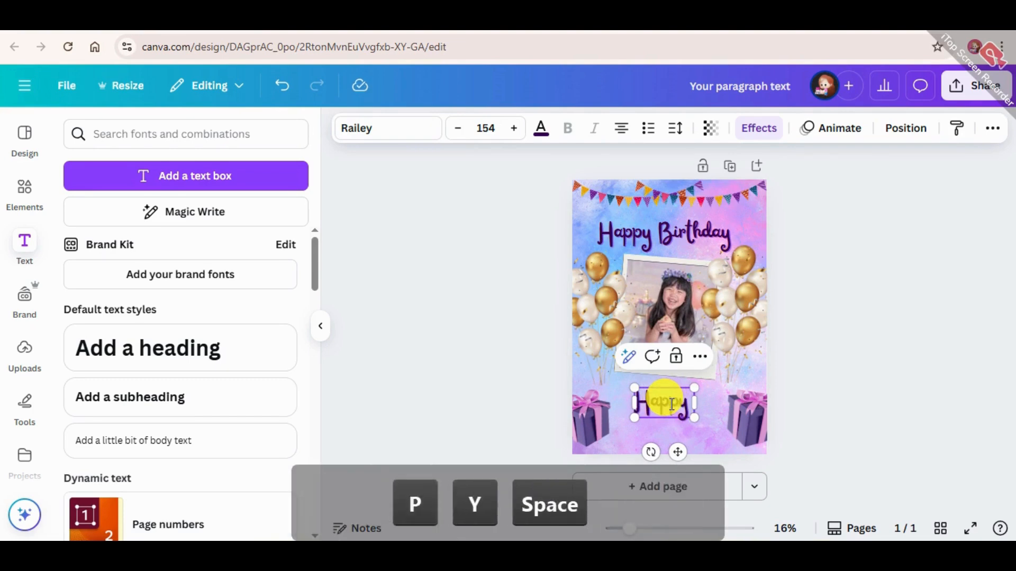
text( Bir)
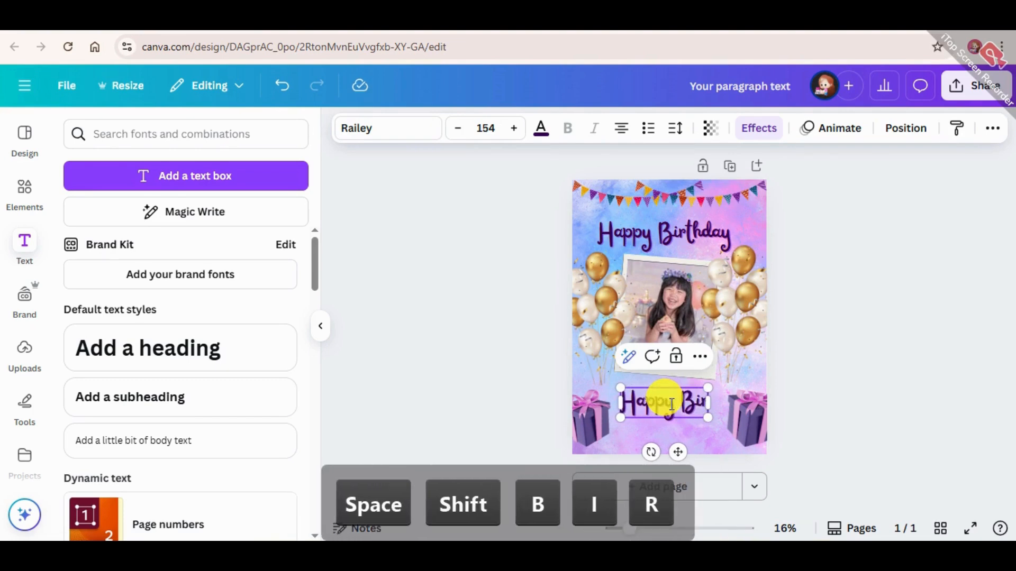
text(thday)
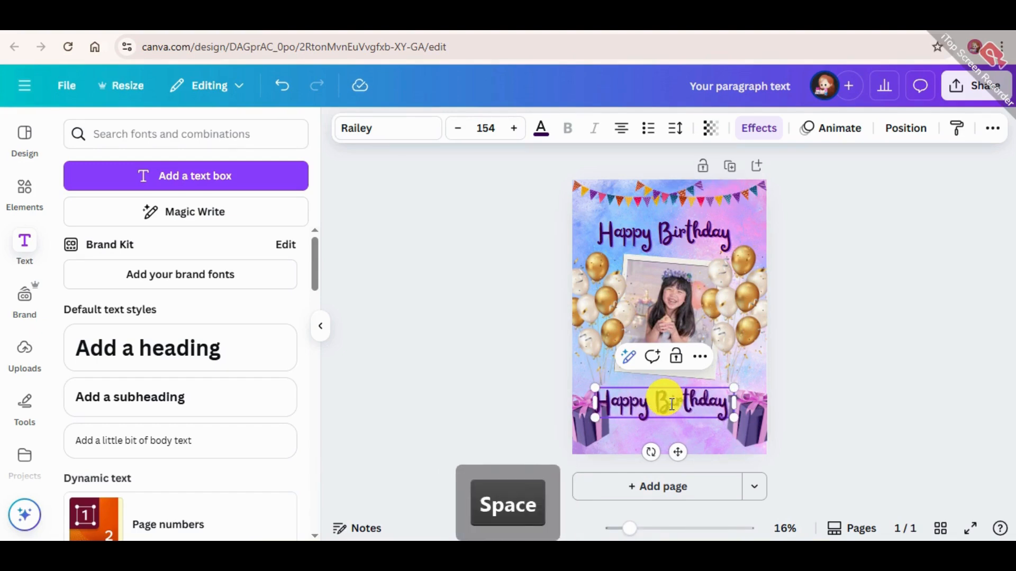
text( to )
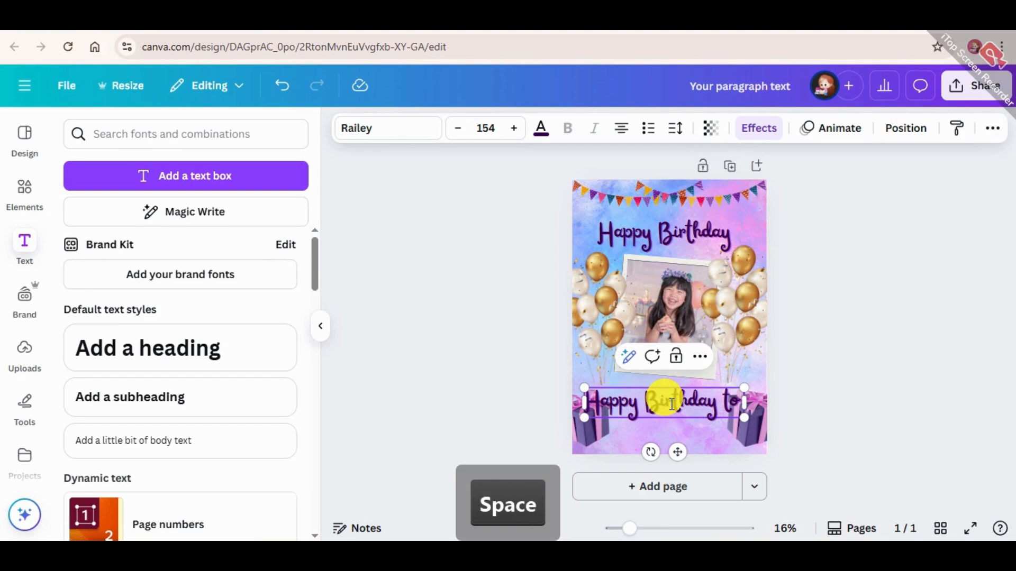
text(you)
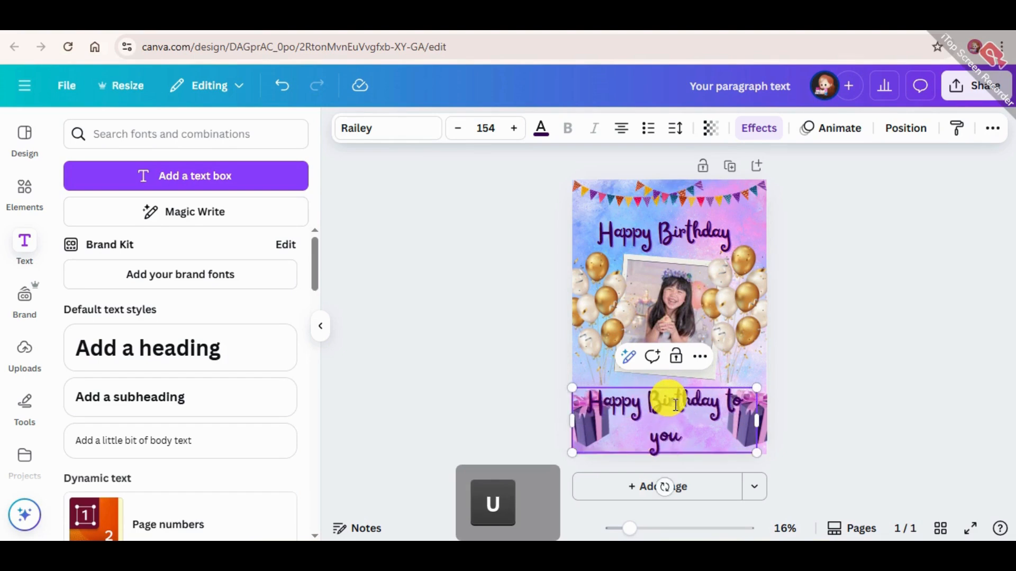
Wrap the "Happy Birthday to you" text onto two lines, reduce it to size 103 and tilt it slightly between the gift boxes
drag(756, 420, 716, 430)
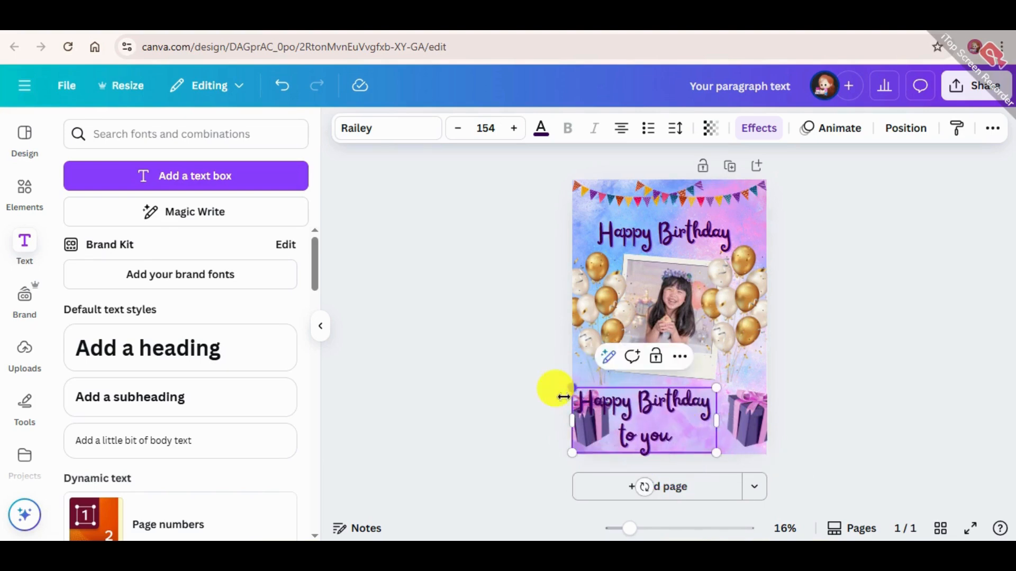
drag(573, 390, 632, 415)
drag(678, 439, 654, 396)
click(892, 331)
click(687, 412)
mouse_move(651, 454)
mouse_down()
mouse_move(632, 436)
mouse_move(644, 445)
mouse_move(641, 437)
mouse_up()
drag(716, 435, 717, 431)
click(844, 363)
Capitalize the second line of the lower greeting so it reads "To You"
click(656, 410)
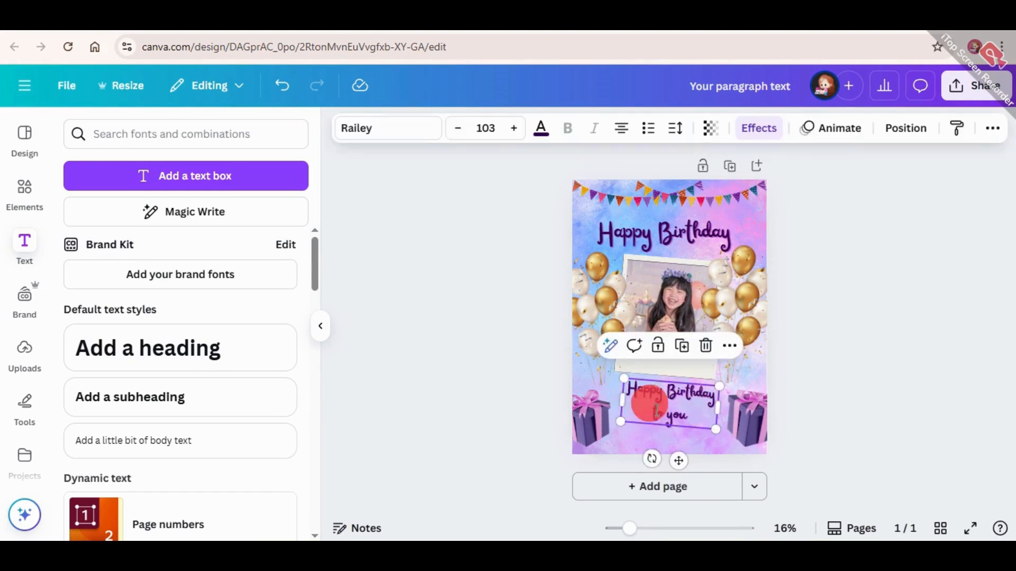
click(656, 410)
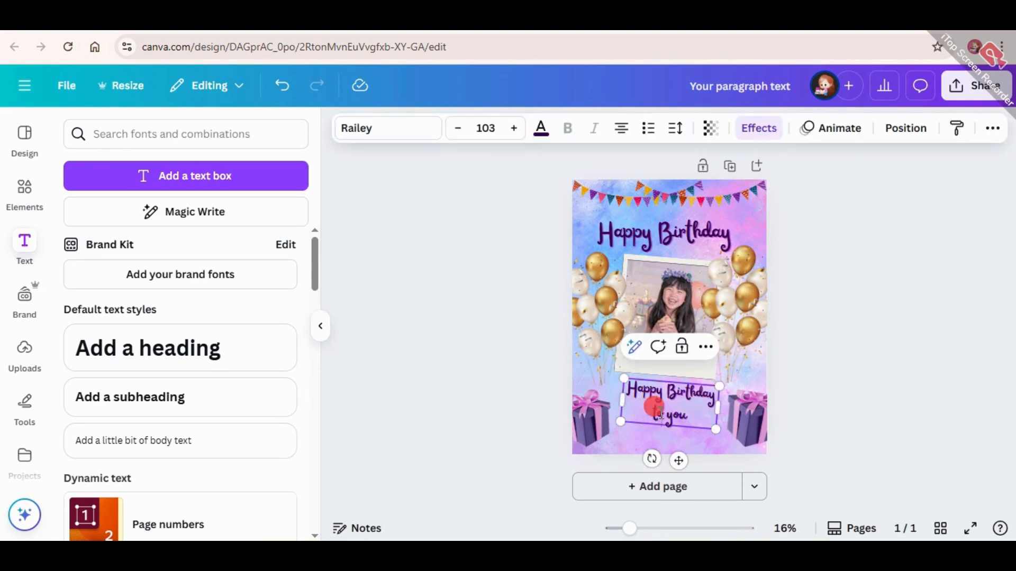
key(BackSpace)
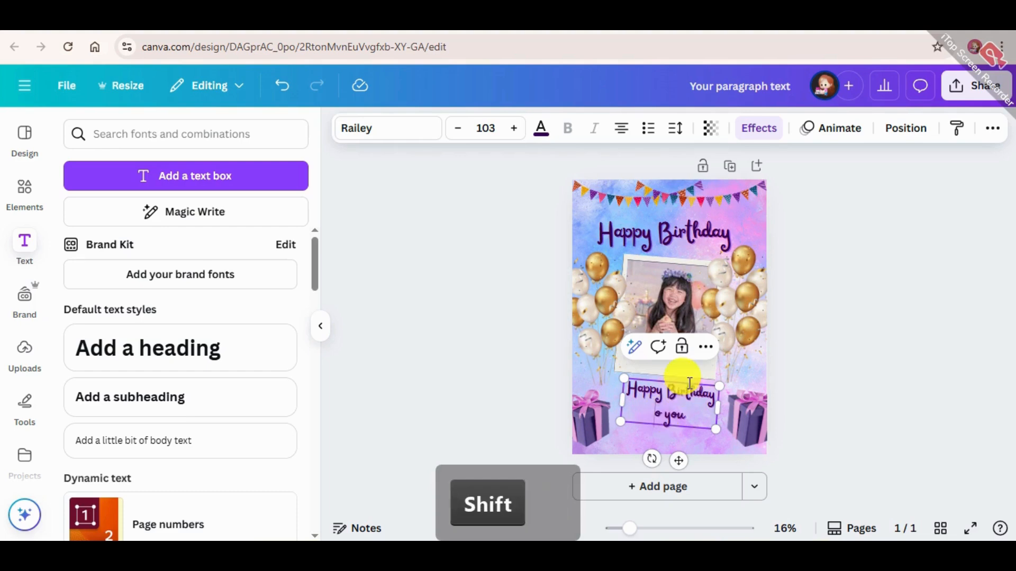
text(T)
click(683, 417)
key(BackSpace)
text(Y)
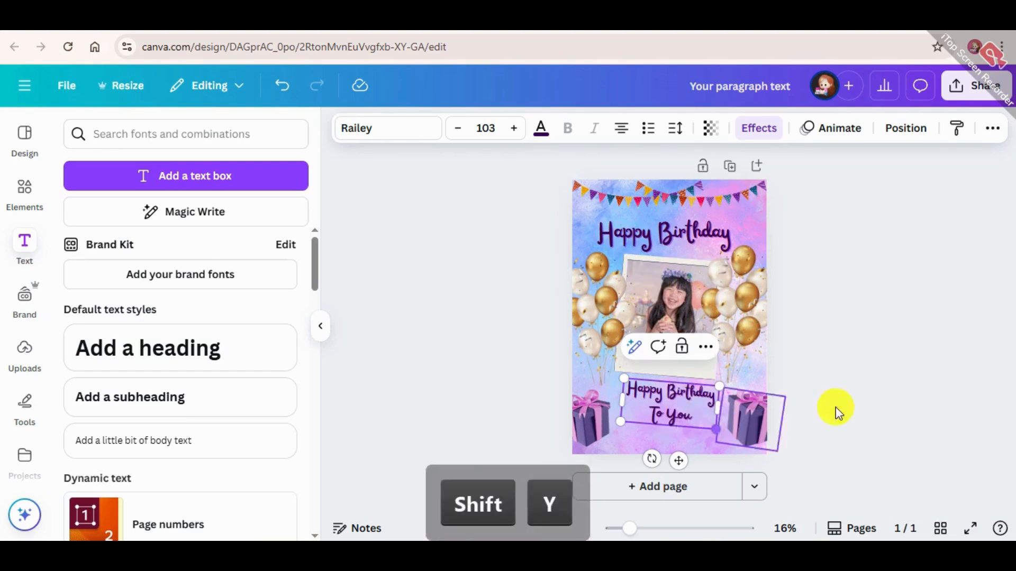
click(863, 389)
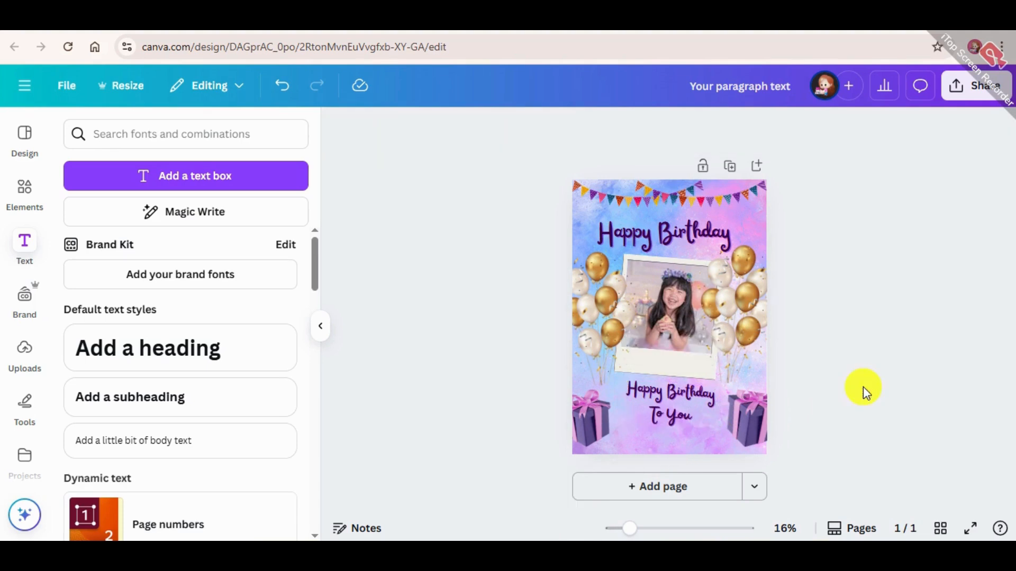
Rotate the lower "Happy Birthday To You" text to about 2°
click(673, 398)
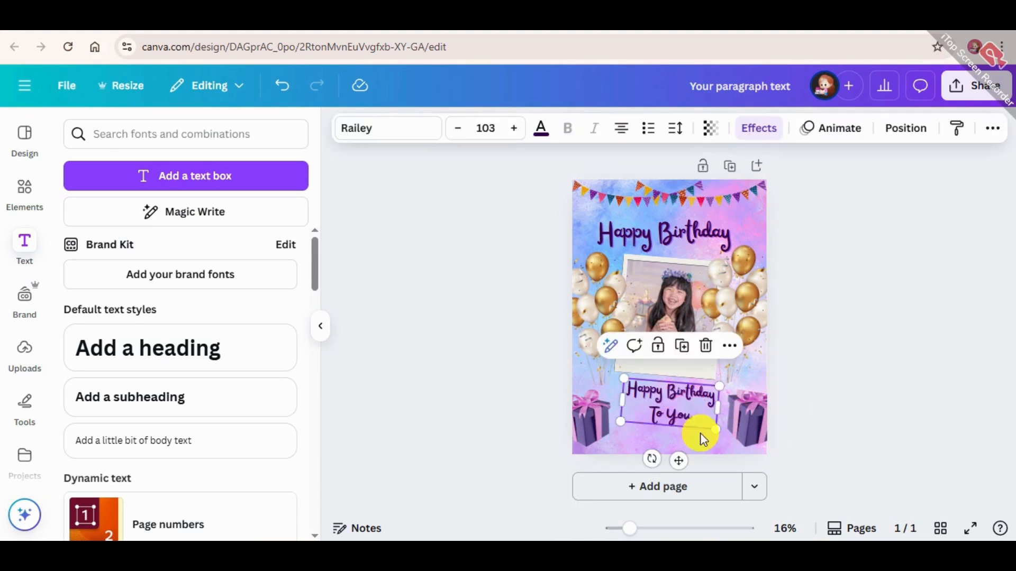
drag(652, 459, 655, 449)
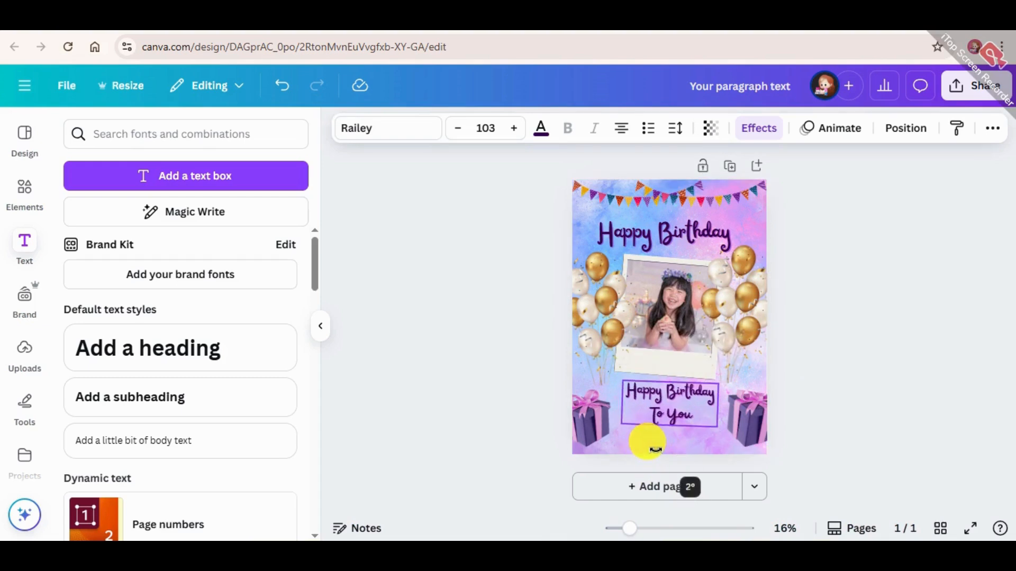
click(842, 316)
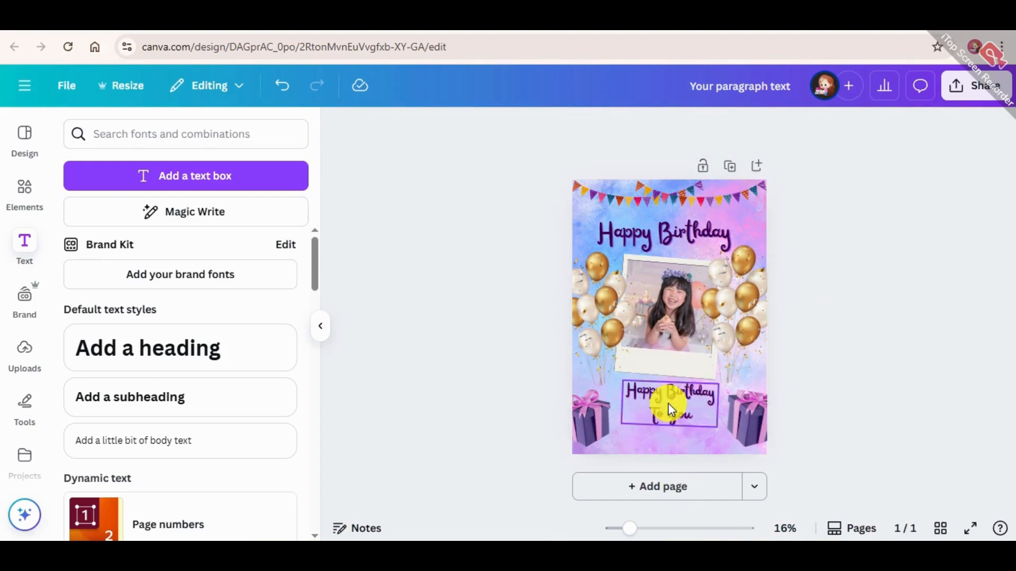
Add a new text box containing the birthday girl's first name
key(t)
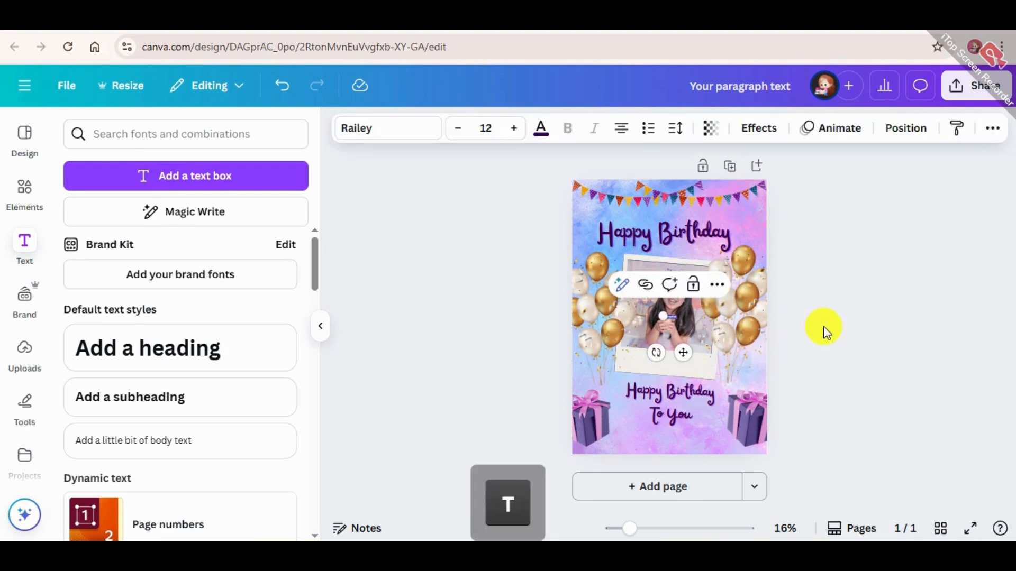
key(BackSpace)
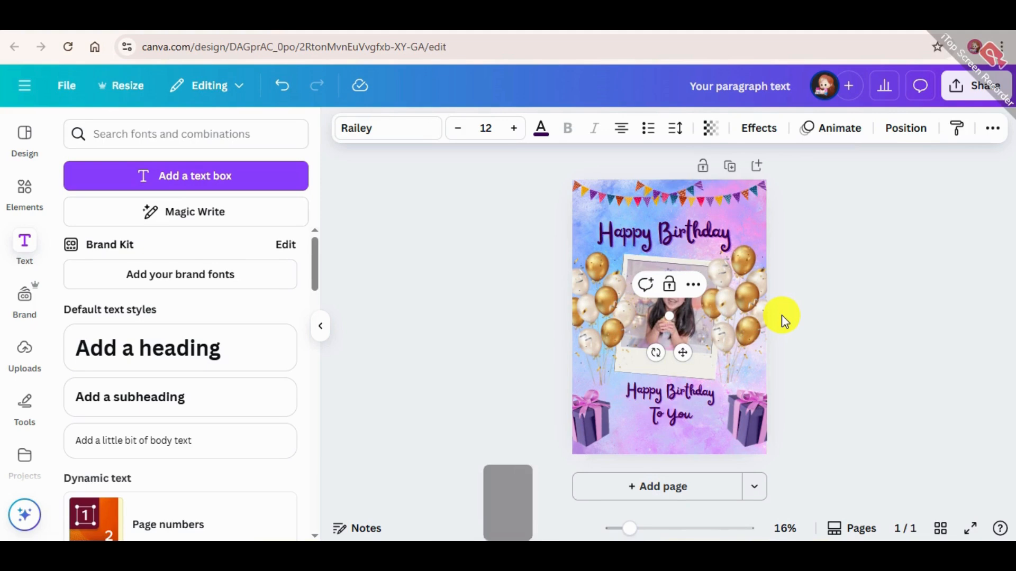
text(Halen)
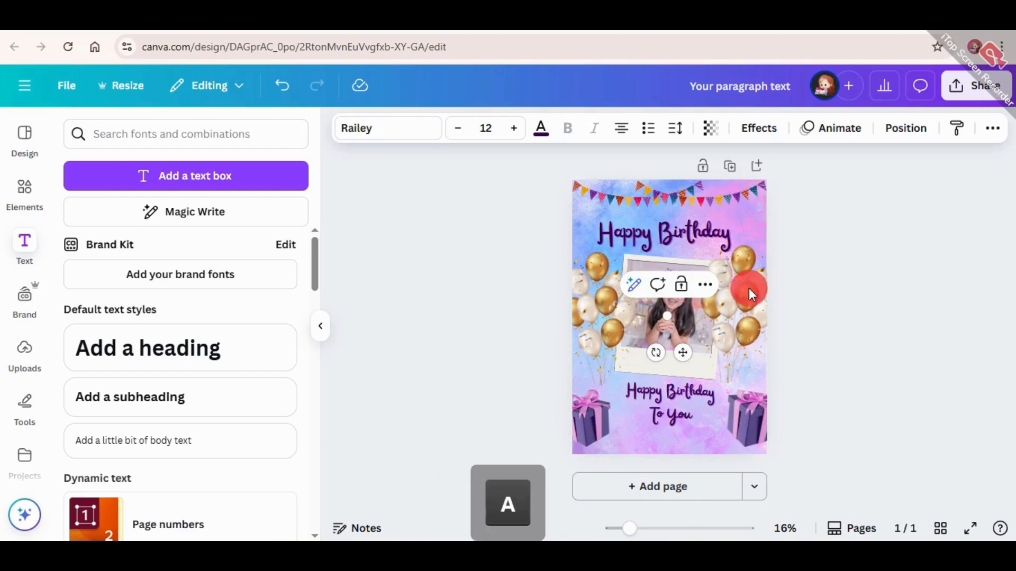
click(778, 280)
Enlarge the name text and place it, slightly tilted, on the blank strip of the photo frame below the picture
click(671, 318)
drag(670, 349, 572, 314)
drag(622, 386, 633, 415)
drag(626, 338, 664, 356)
drag(686, 412, 676, 402)
click(887, 288)
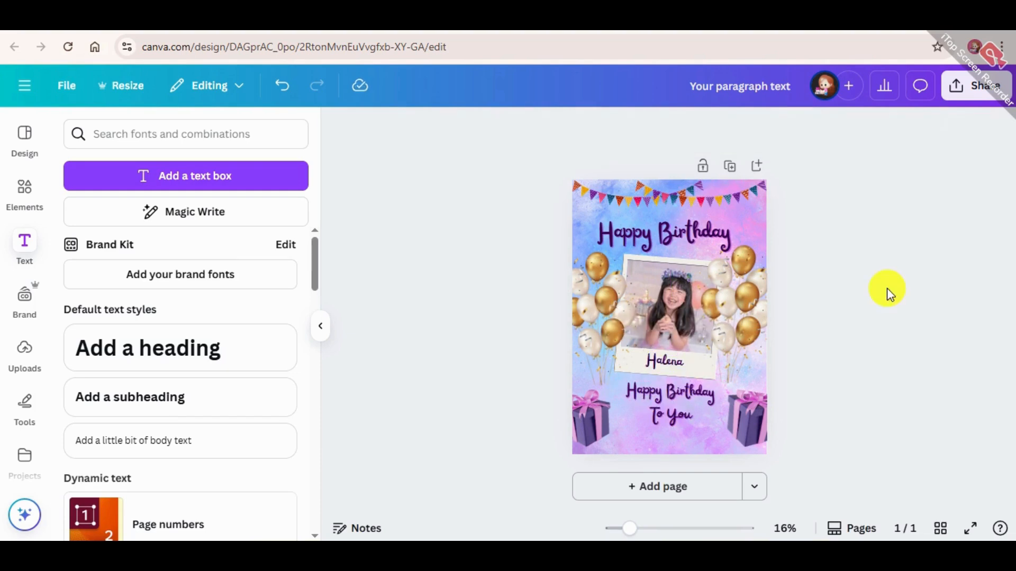
Search the elements for "birthday decorations" graphics and add the multicolored confetti graphic to the poster
click(22, 193)
click(190, 135)
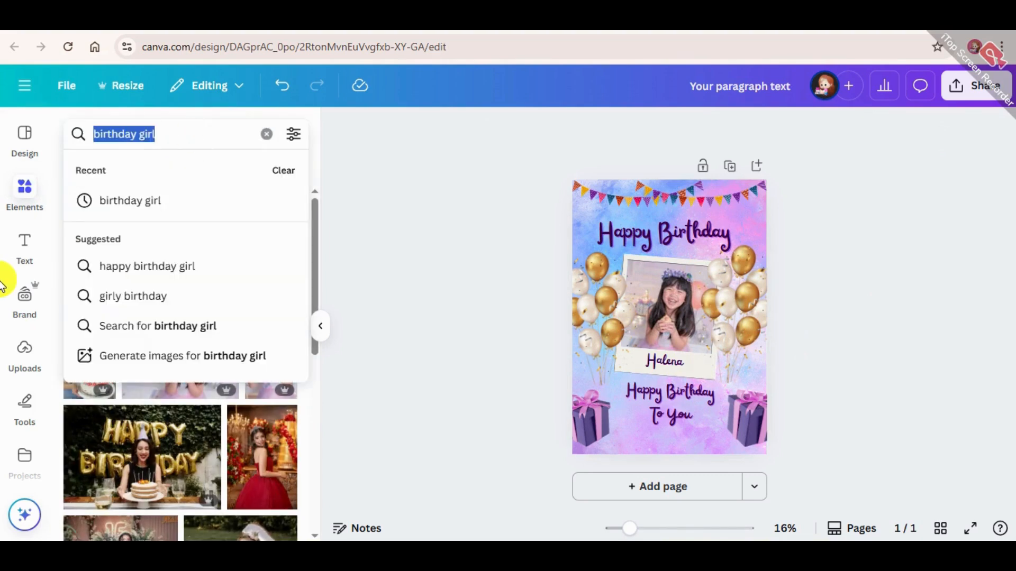
key(BackSpace)
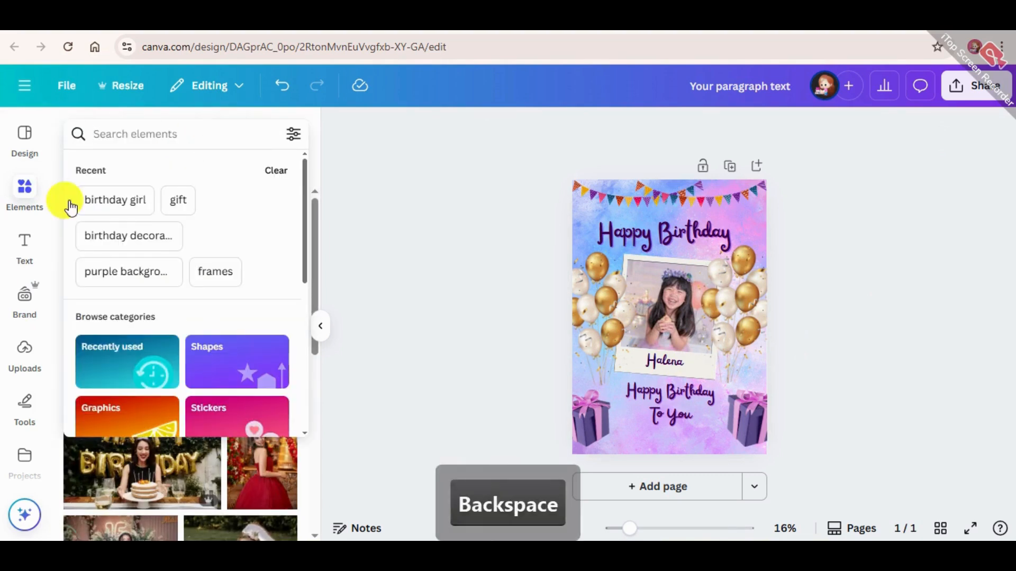
click(108, 243)
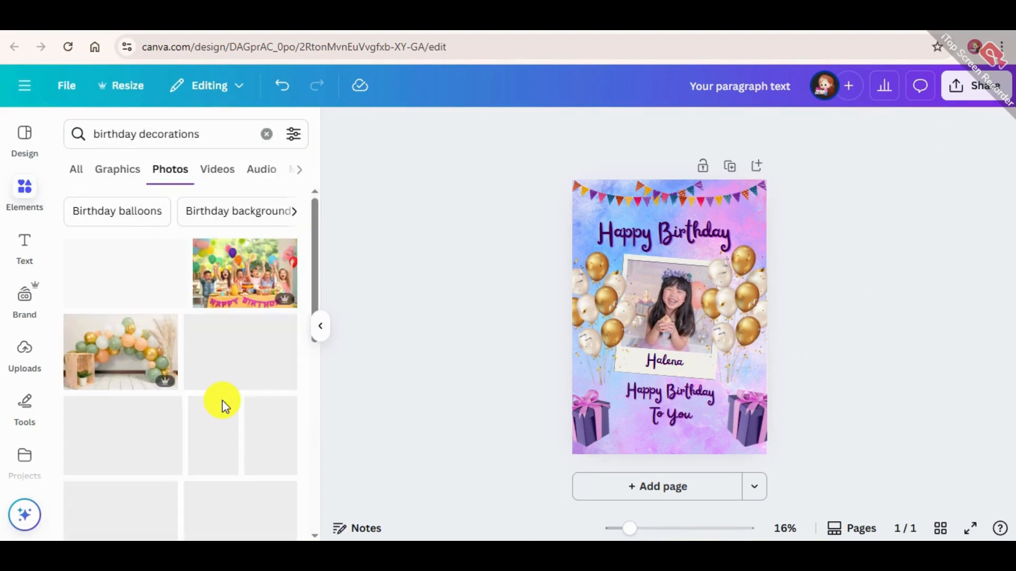
scroll(202, 397, down, 5)
click(118, 171)
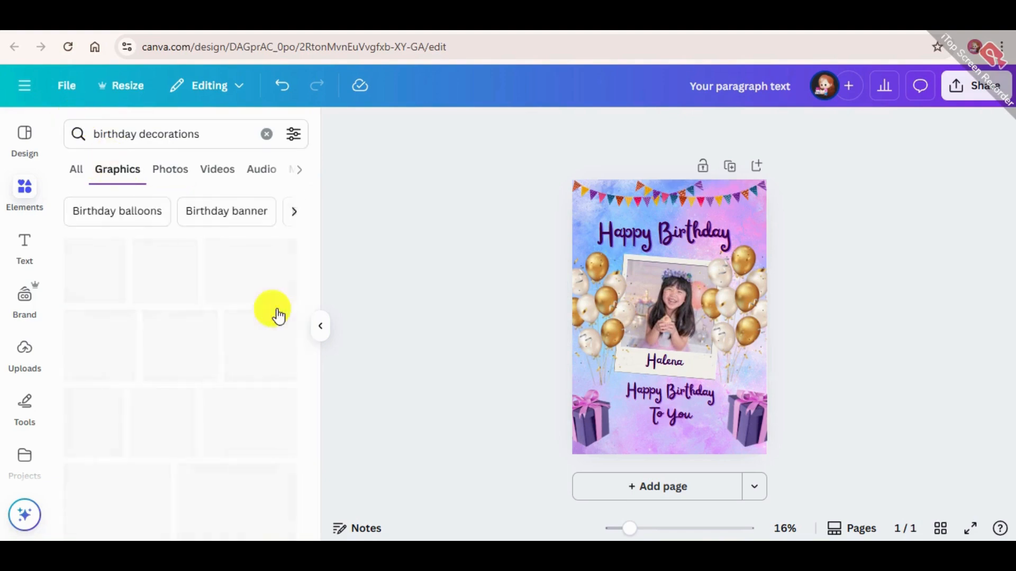
scroll(269, 428, down, 2)
scroll(266, 427, down, 6)
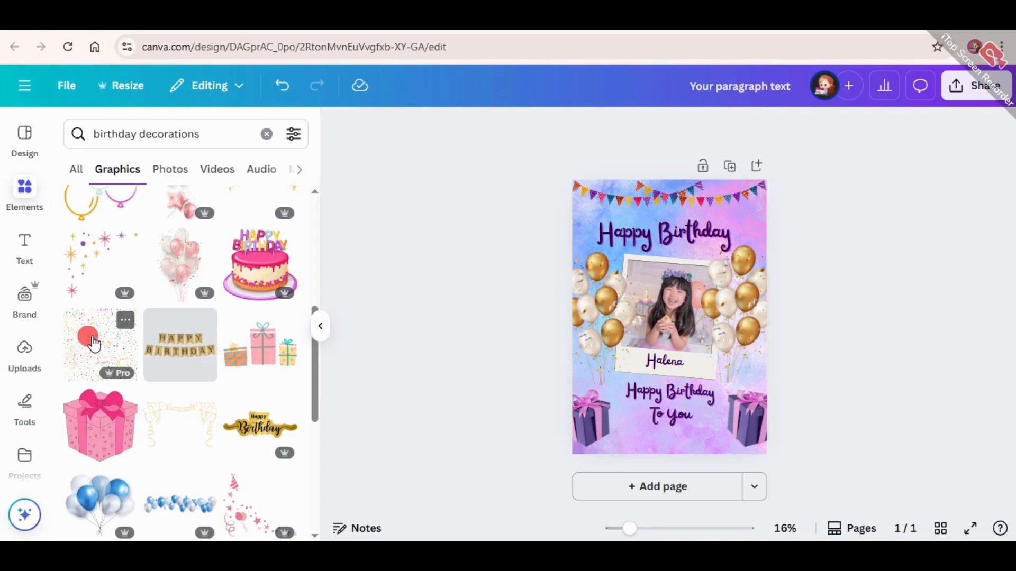
click(673, 340)
Enlarge the confetti graphic to cover the whole poster and send it backward behind the photo, balloons and gift boxes
drag(631, 352, 687, 320)
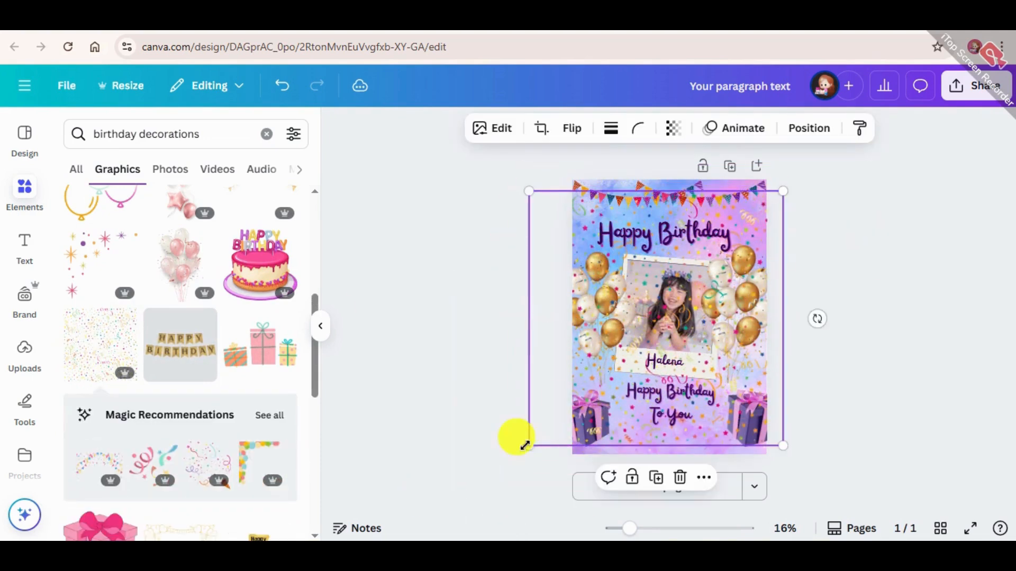
drag(529, 446, 472, 505)
drag(612, 393, 626, 351)
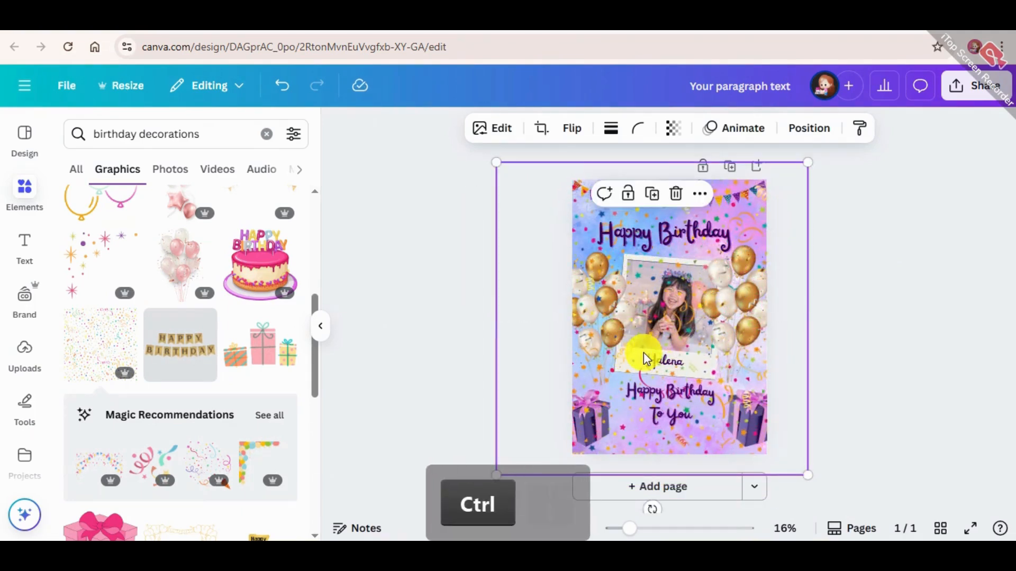
key(ctrl+bracketleft)
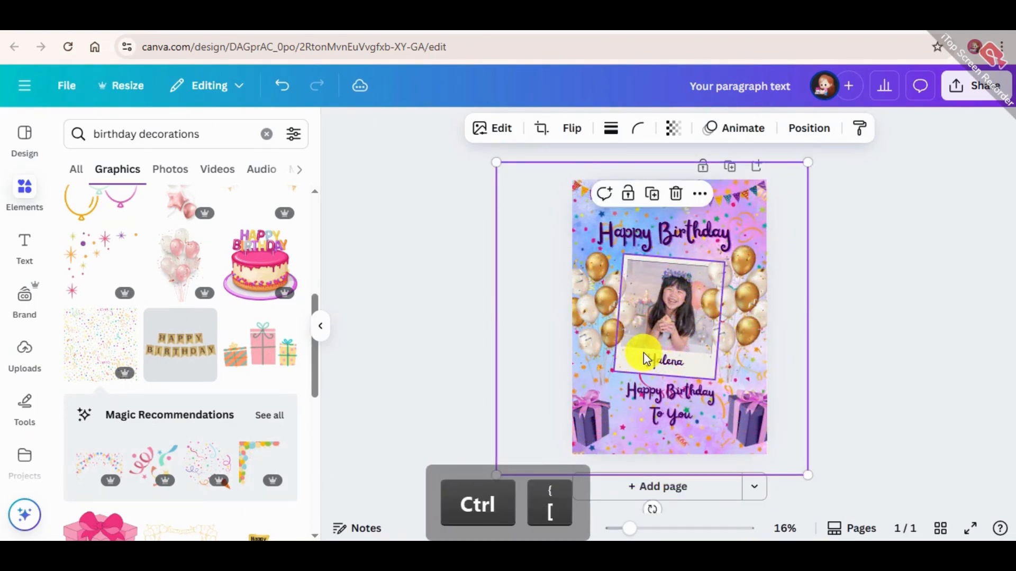
click(892, 331)
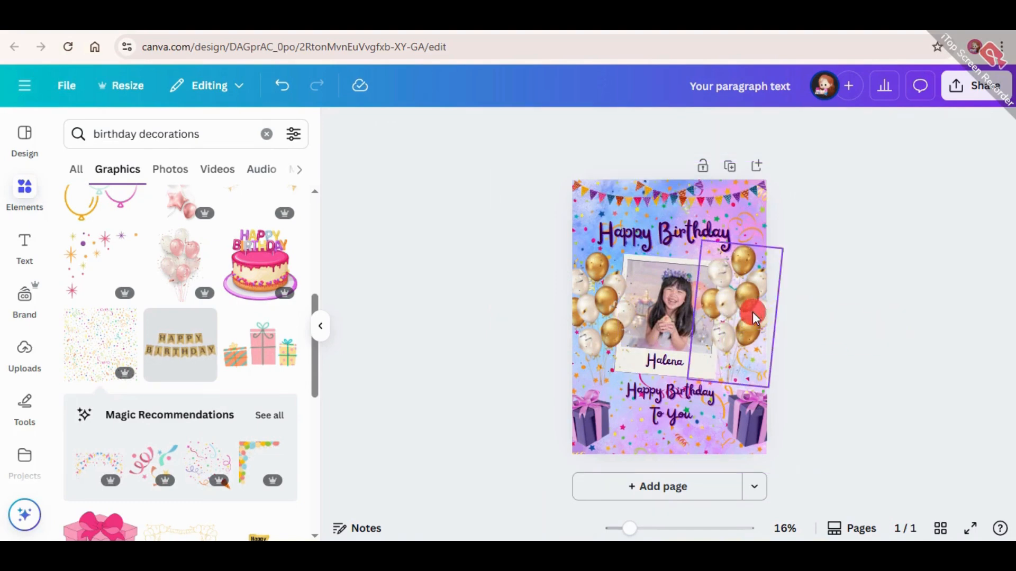
Lower the opacity of the confetti graphic so it blends faintly into the watercolor background
click(752, 318)
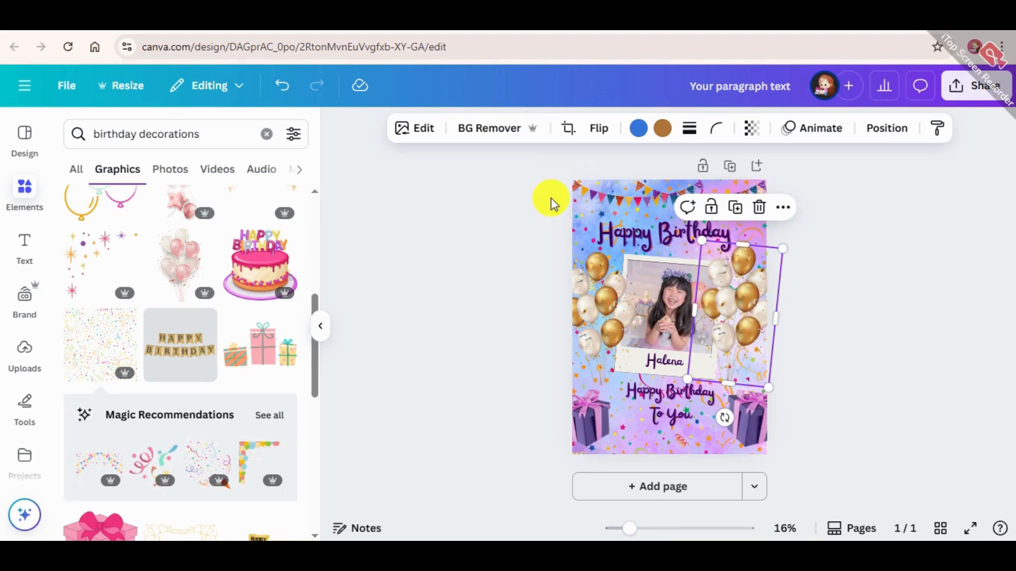
click(584, 222)
click(684, 130)
drag(669, 191, 633, 190)
click(963, 345)
click(963, 346)
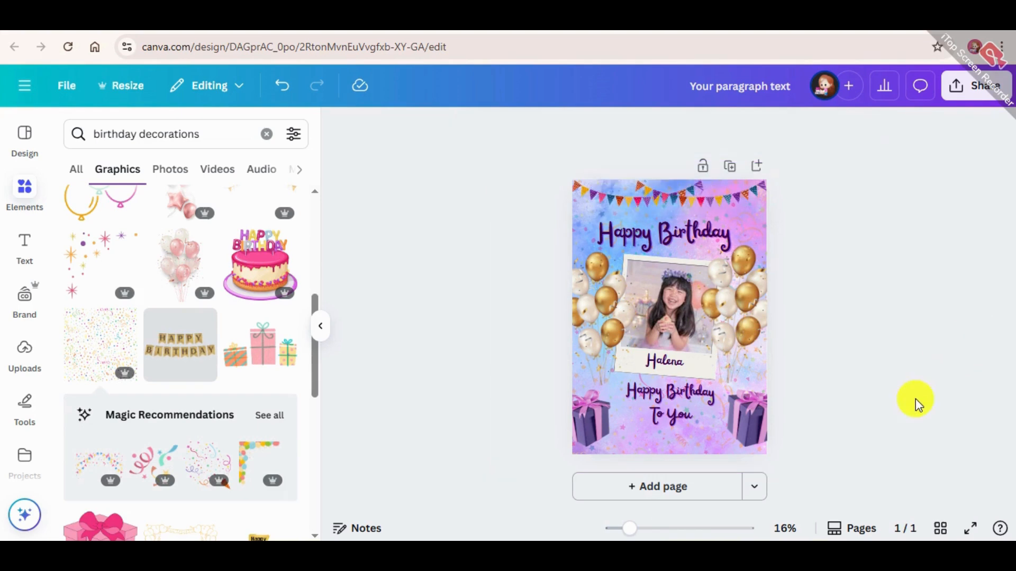